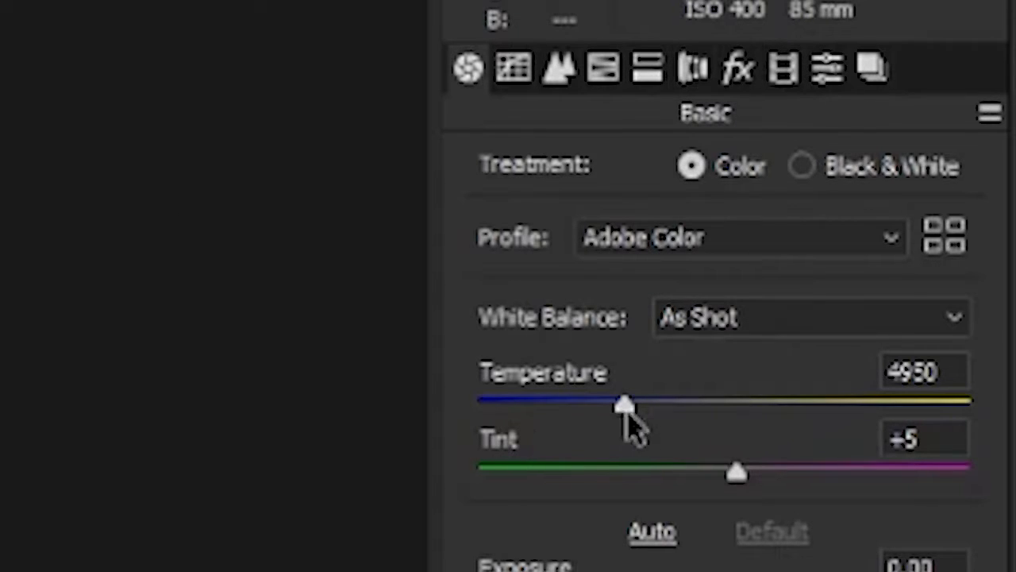
# Set Temperature to 5100, Tint to -3, Exposure to -0.35 and Contrast to -13 for the truck photo
pyautogui.moveTo(619, 403)
pyautogui.mouseDown()
pyautogui.moveTo(587, 401)
pyautogui.moveTo(626, 404)
pyautogui.mouseUp()
pyautogui.click(749, 471)
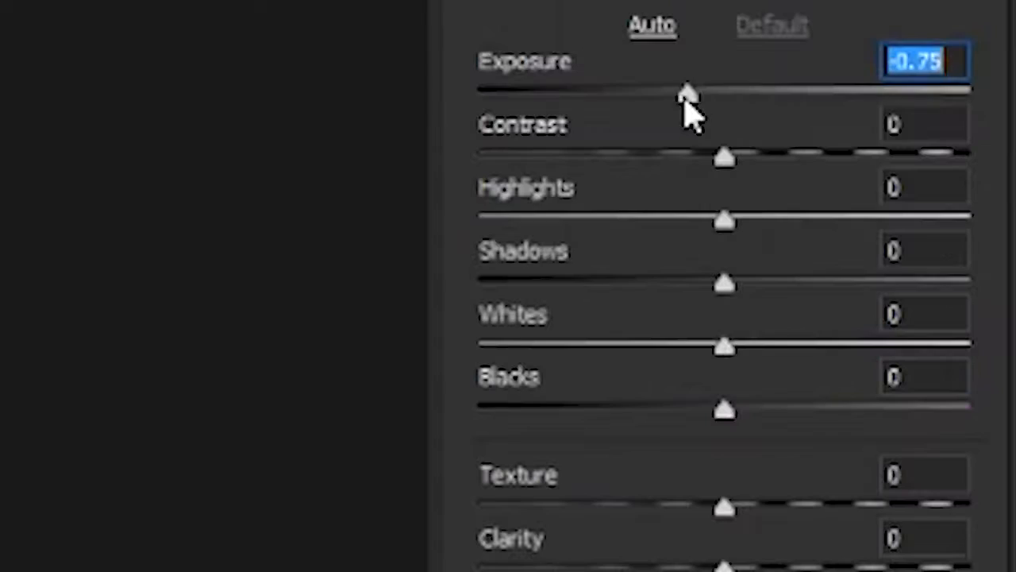
pyautogui.moveTo(688, 101); pyautogui.dragTo(706, 103)
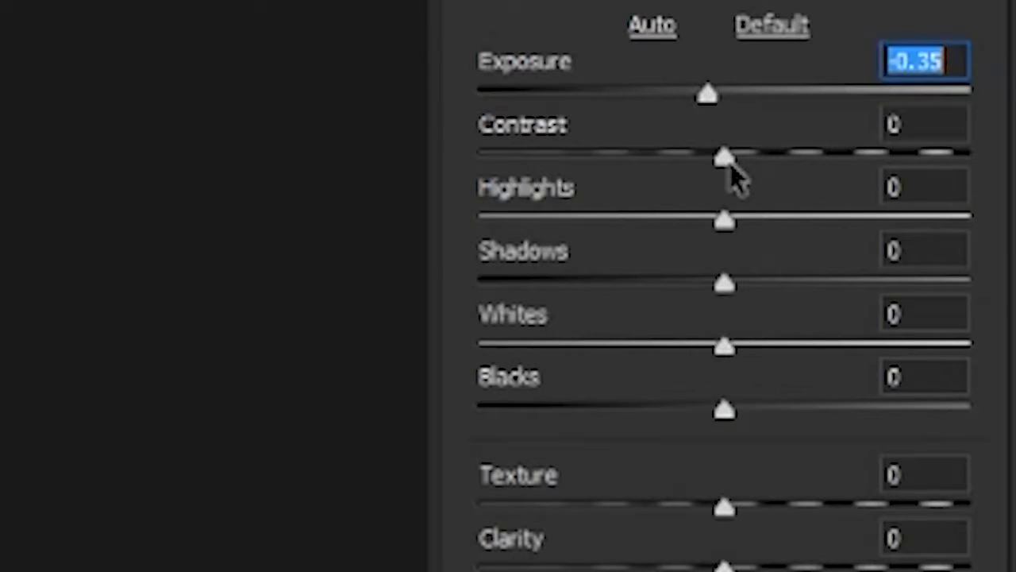
pyautogui.moveTo(727, 163); pyautogui.dragTo(691, 159)
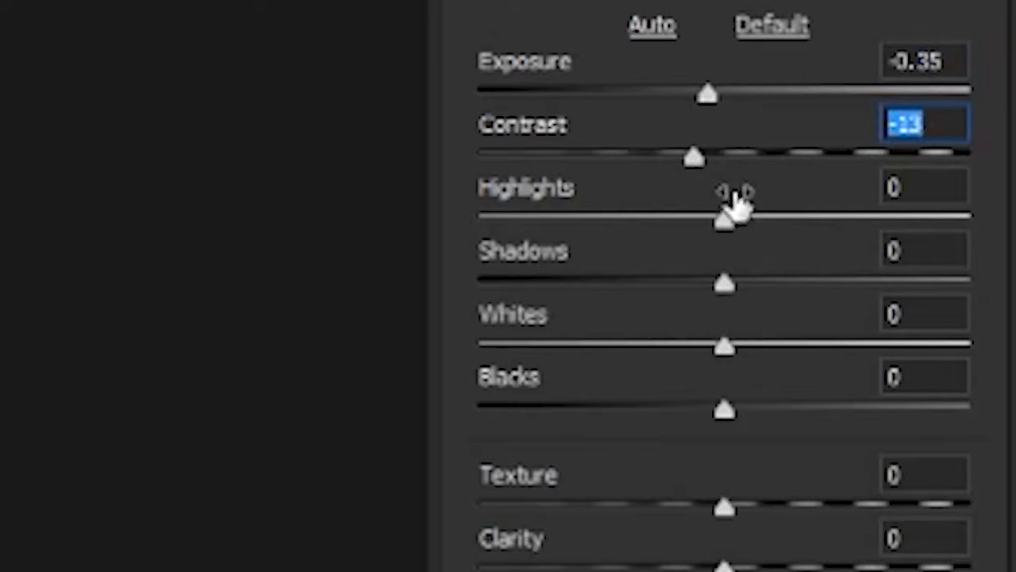
# Set Highlights to -22, Shadows to +24, Whites to -17, Blacks to -3, Texture to +40, Clarity to +58 and Dehaze to +11
pyautogui.moveTo(724, 219); pyautogui.dragTo(617, 222)
pyautogui.moveTo(663, 246); pyautogui.dragTo(674, 239)
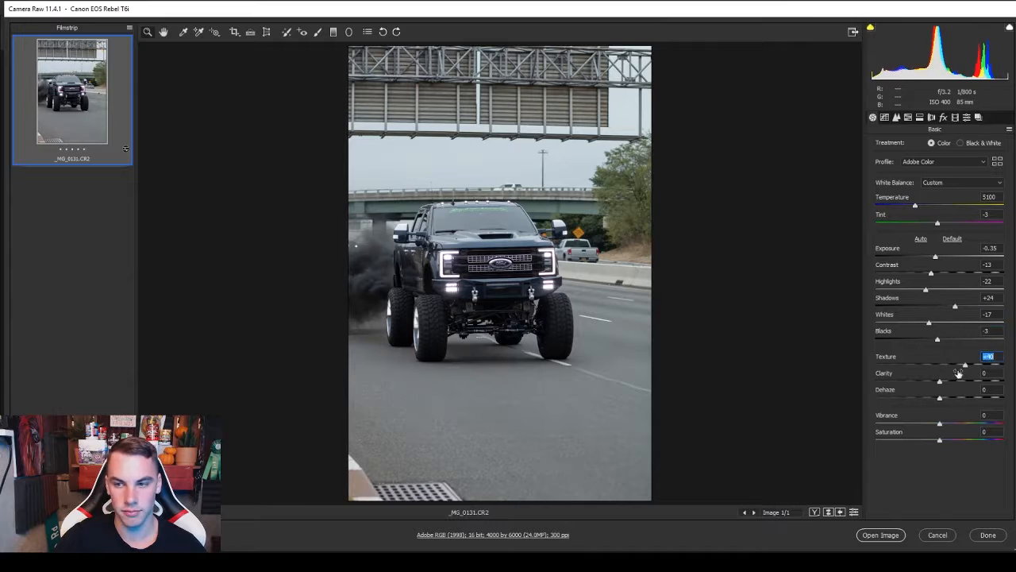
pyautogui.moveTo(939, 397); pyautogui.dragTo(943, 402)
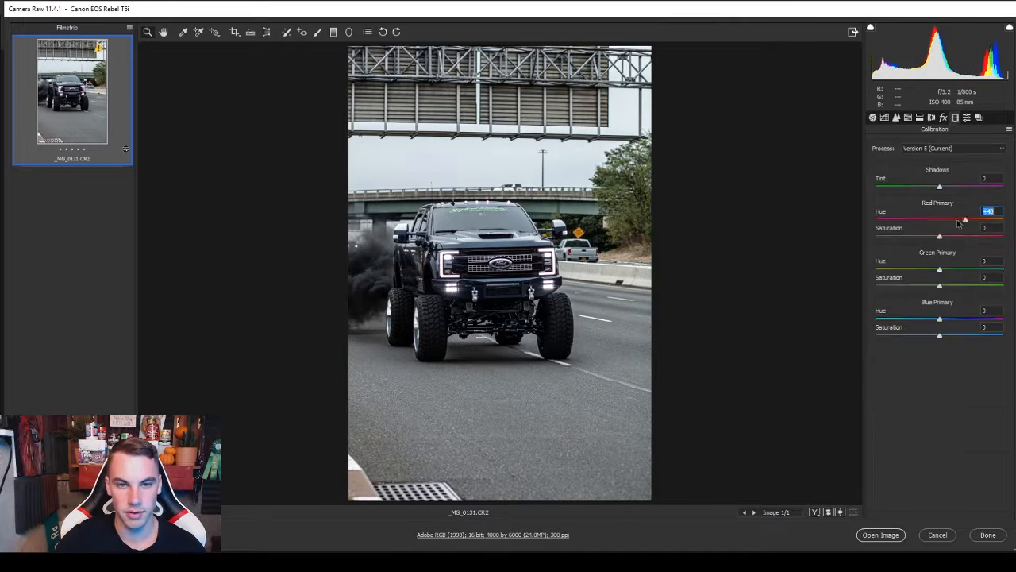
# Shift the calibration hues: Red Primary to +98, Green Primary almost fully negative and Blue Primary to -28
pyautogui.moveTo(940, 269); pyautogui.dragTo(896, 277)
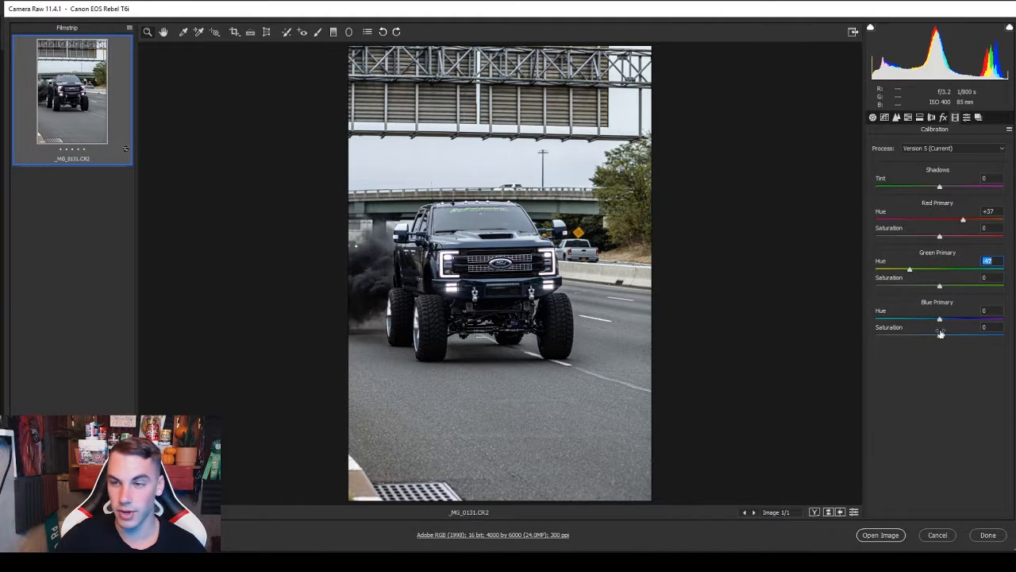
pyautogui.moveTo(1004, 318); pyautogui.dragTo(923, 324)
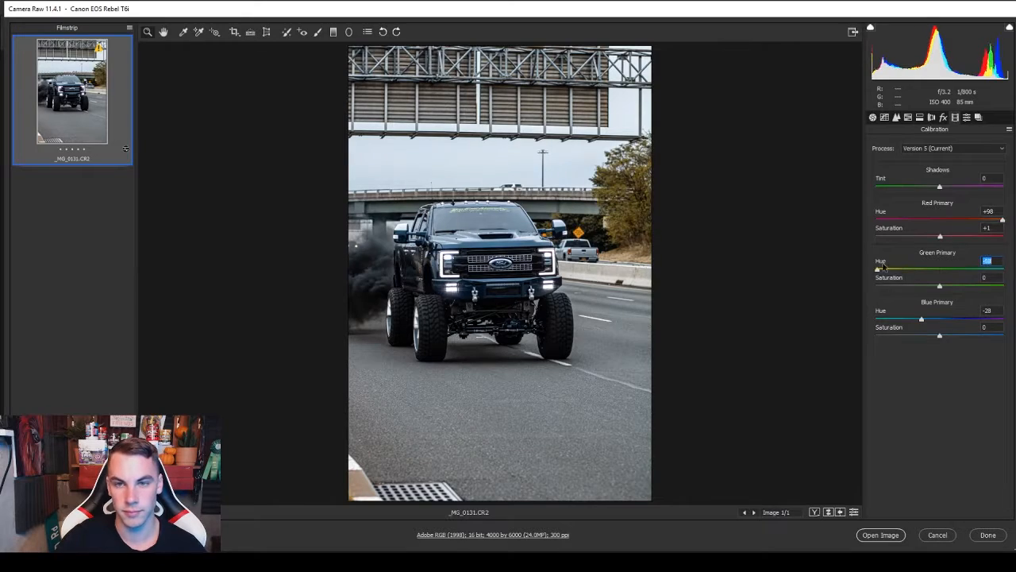
# Lower the Exposure to -0.55 and compare the edited photo side by side with the original
pyautogui.click(921, 117)
pyautogui.click(908, 117)
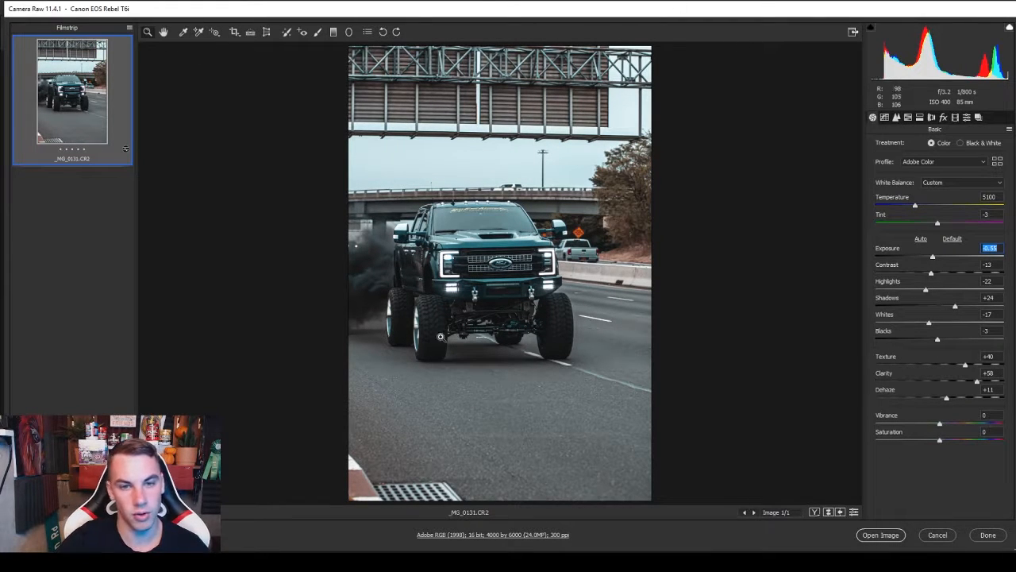
pyautogui.click(816, 512)
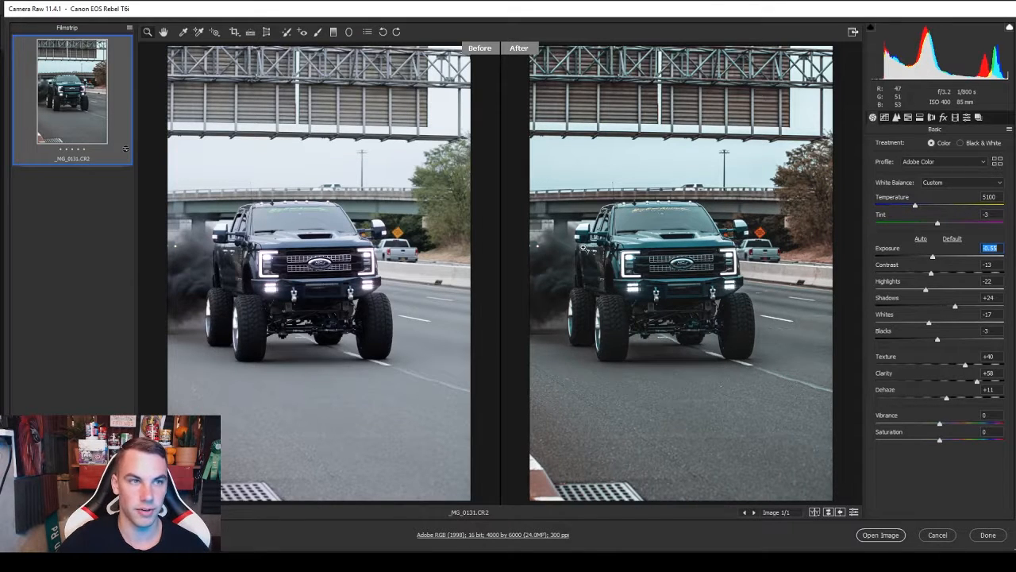
pyautogui.click(955, 119)
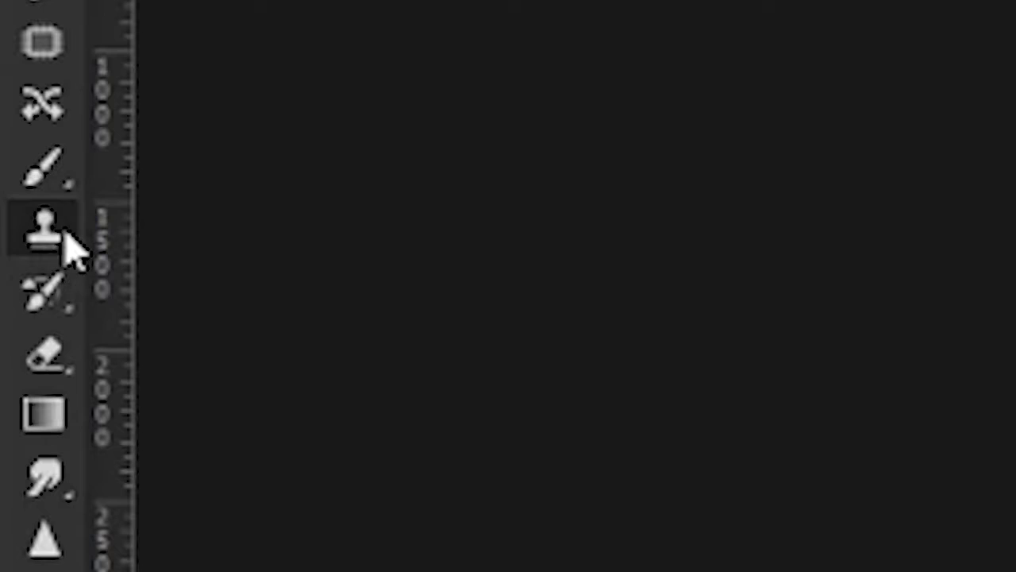
# Activate the Clone Stamp tool with its blending mode set to Normal
pyautogui.rightClick(41, 252)
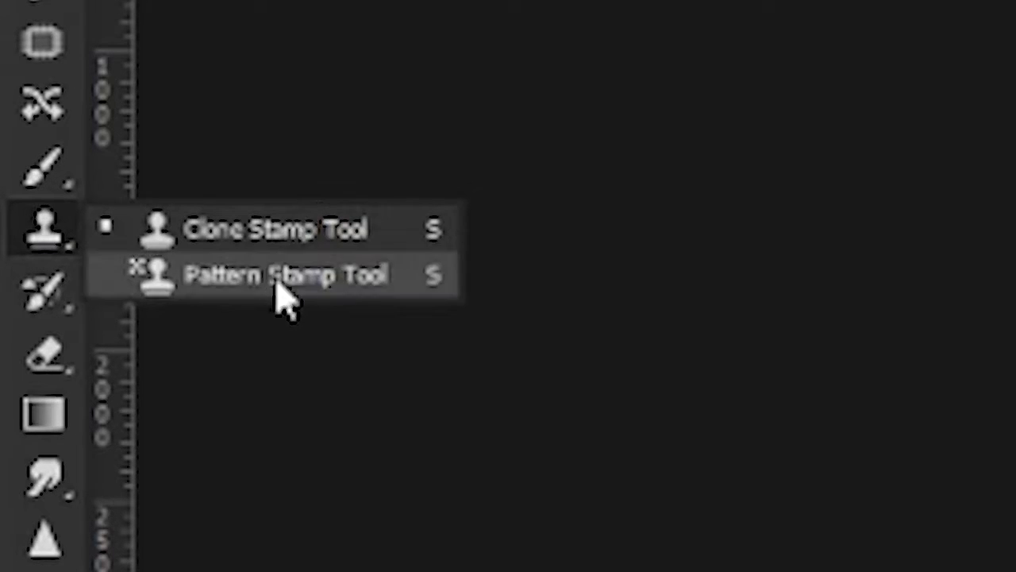
pyautogui.click(50, 254)
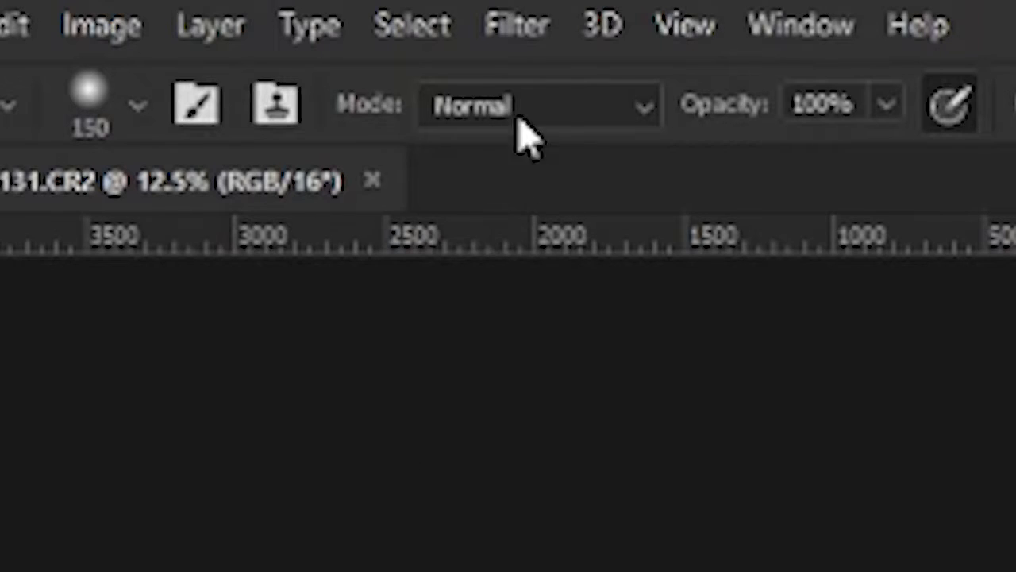
pyautogui.click(548, 105)
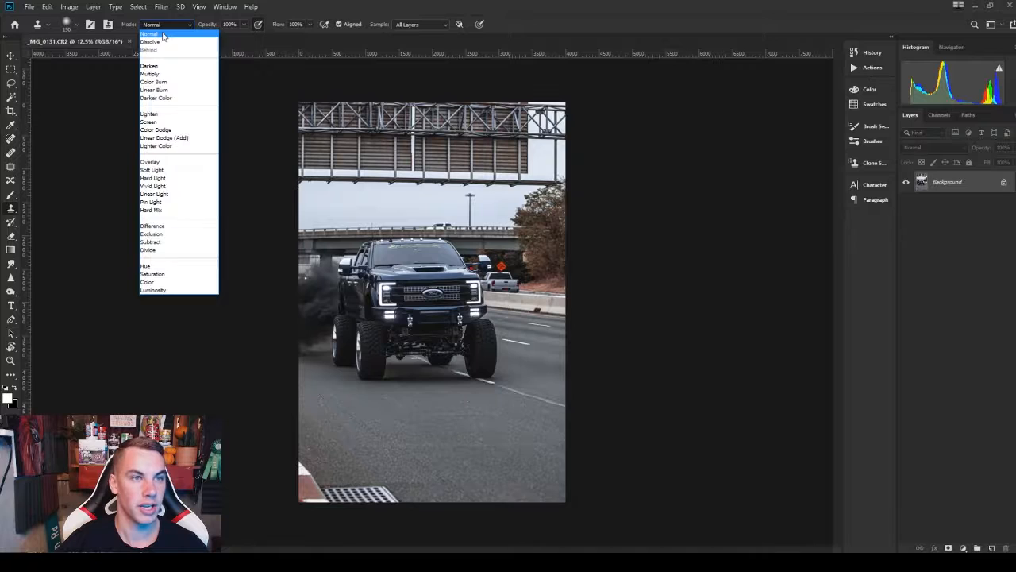
pyautogui.click(163, 36)
# Enlarge the Clone Stamp brush to more than 400 px and dismiss the missing source point message
pyautogui.click(75, 25)
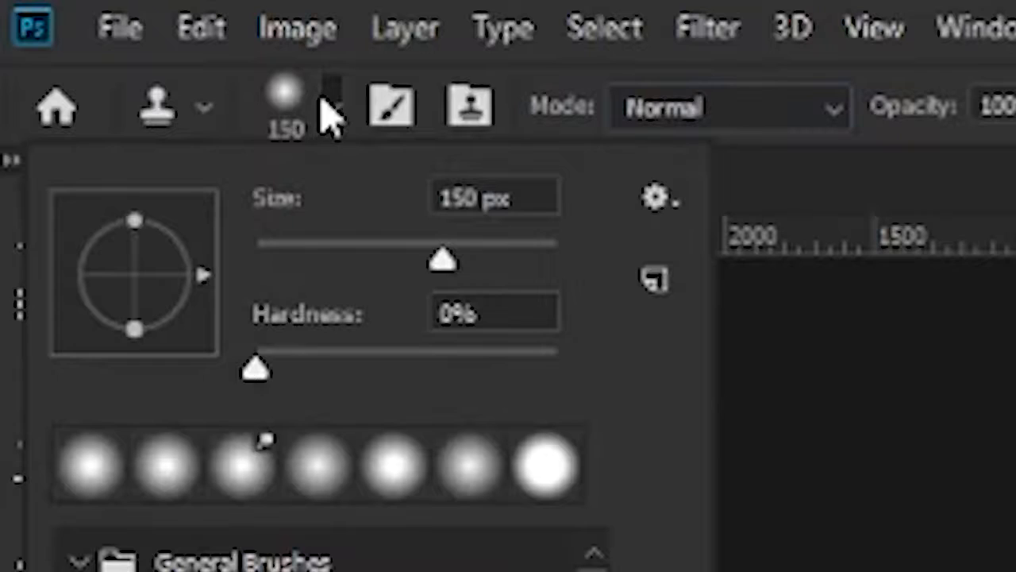
pyautogui.click(118, 59)
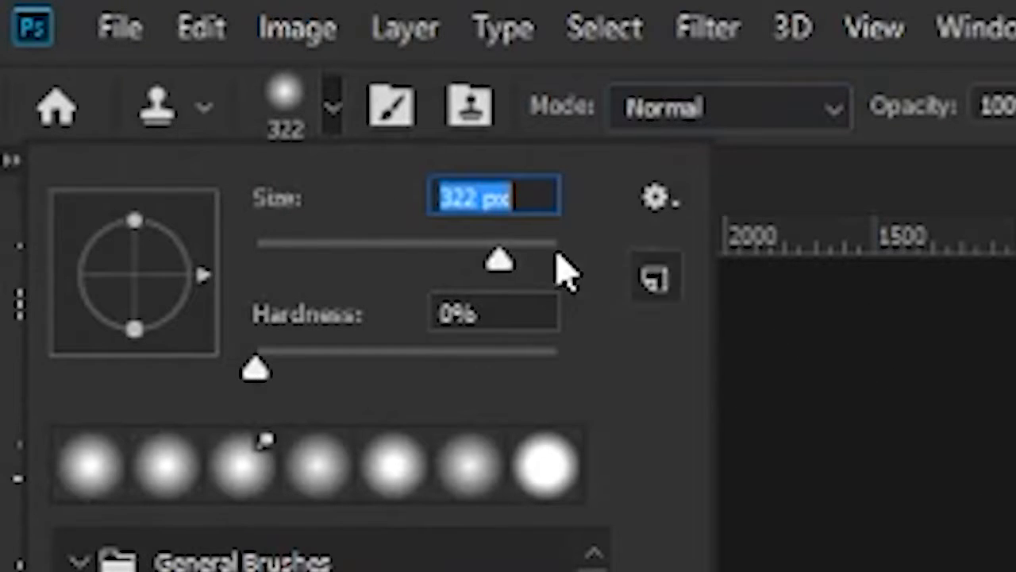
pyautogui.moveTo(499, 267); pyautogui.dragTo(537, 271)
pyautogui.press('Return')
pyautogui.click(213, 114)
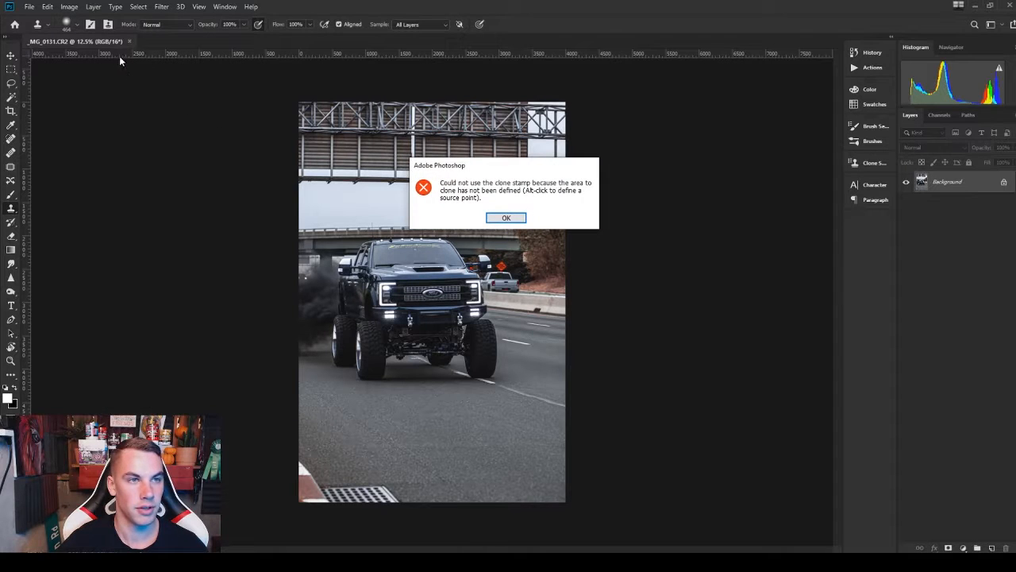
pyautogui.click(508, 219)
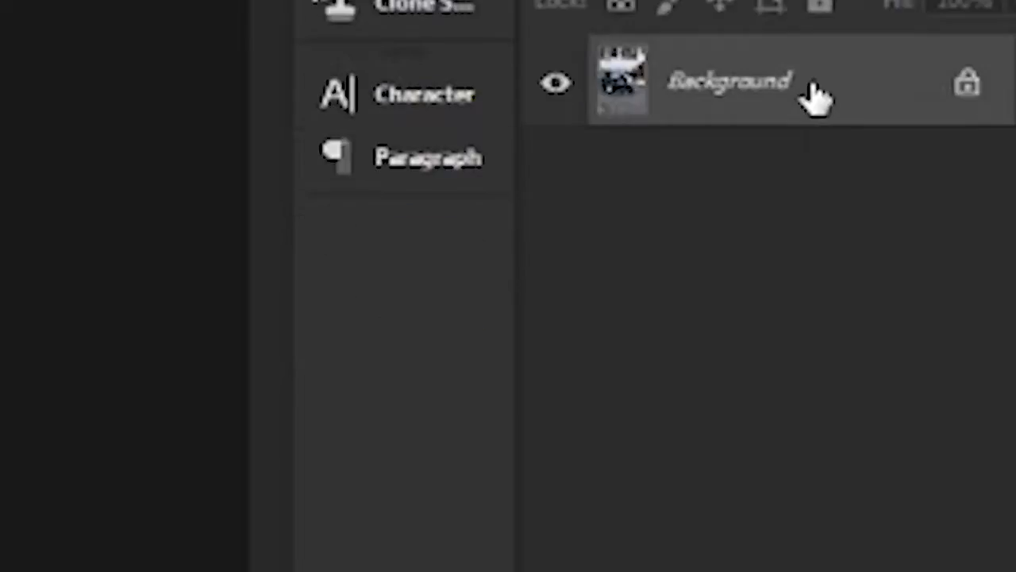
# Duplicate the Background layer and name the copy "clone"
pyautogui.moveTo(967, 185); pyautogui.dragTo(983, 188)
pyautogui.moveTo(882, 308); pyautogui.dragTo(914, 552)
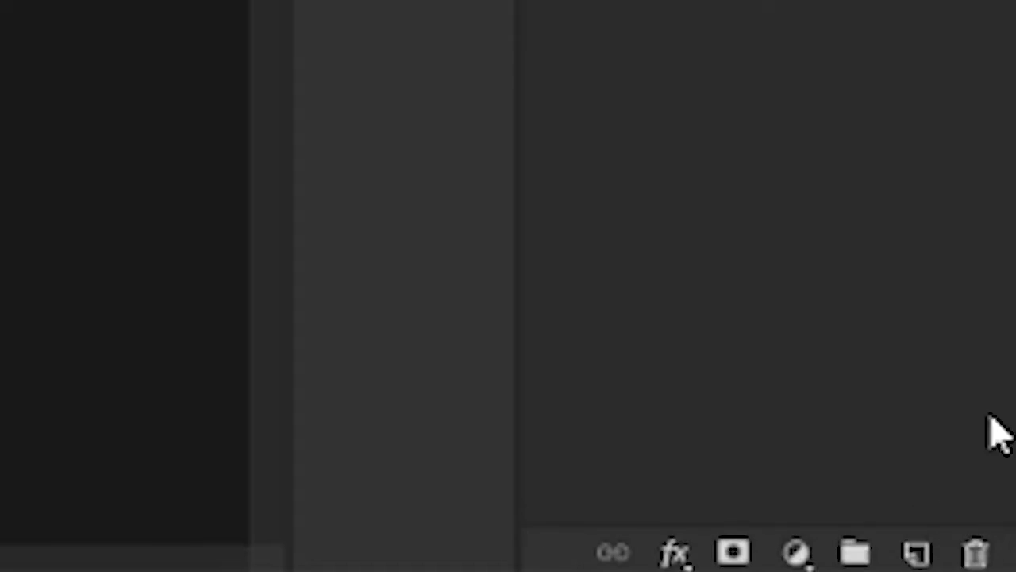
pyautogui.doubleClick(748, 246)
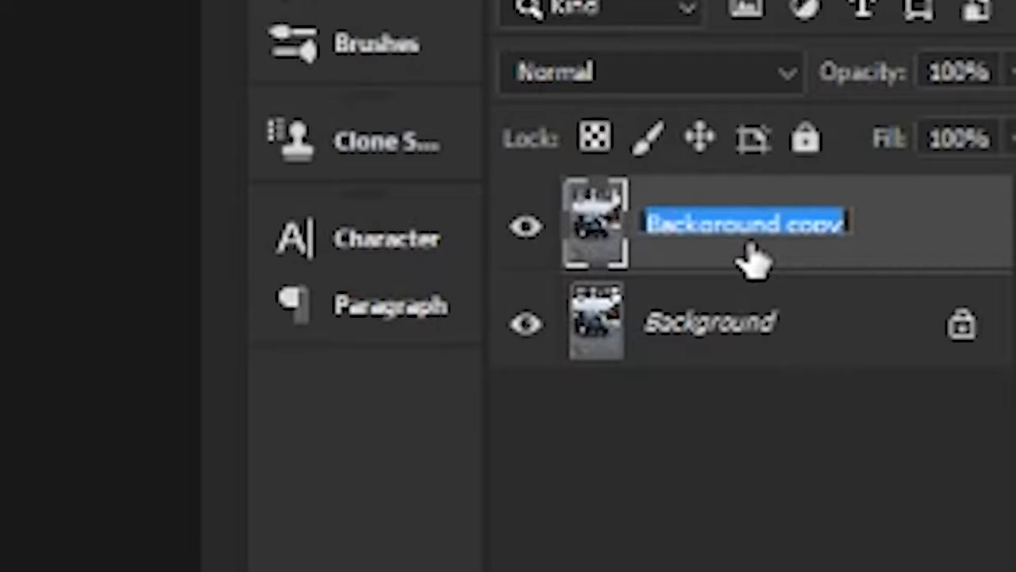
pyautogui.write('clone')
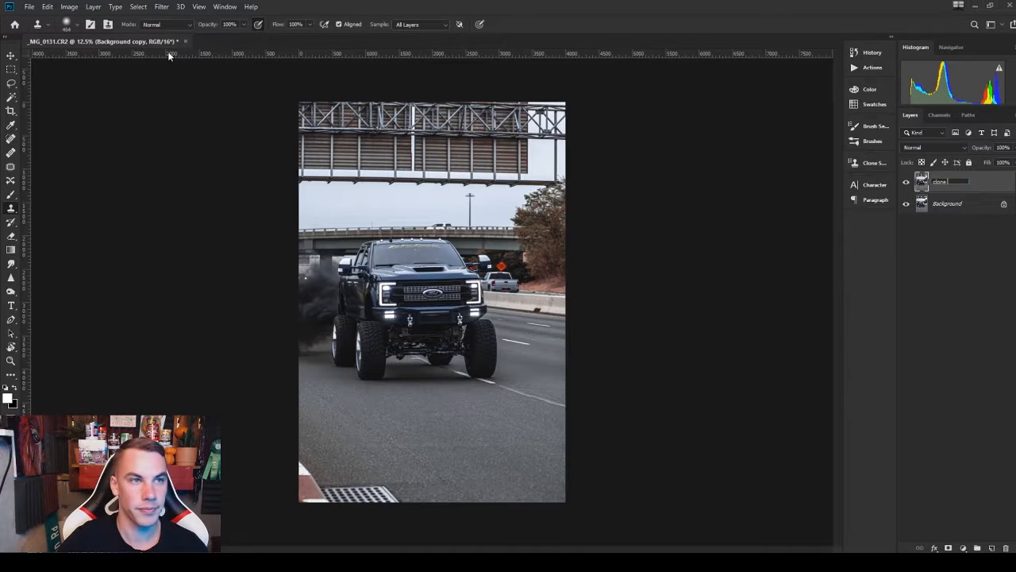
# Set the Clone Stamp brush to a Soft Round tip with 0% hardness
pyautogui.click(76, 27)
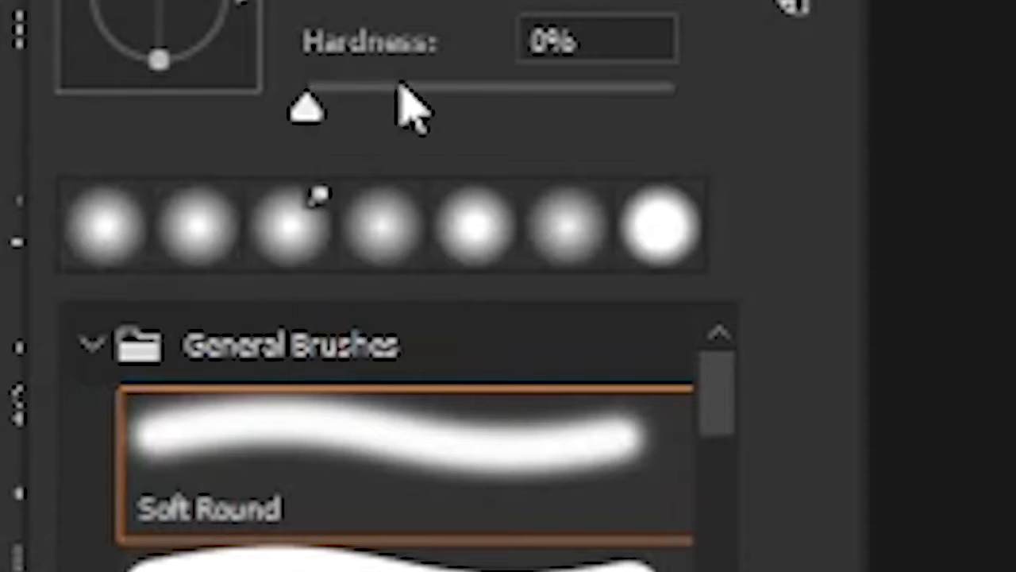
pyautogui.moveTo(407, 93); pyautogui.dragTo(368, 100)
pyautogui.click(357, 262)
pyautogui.click(501, 220)
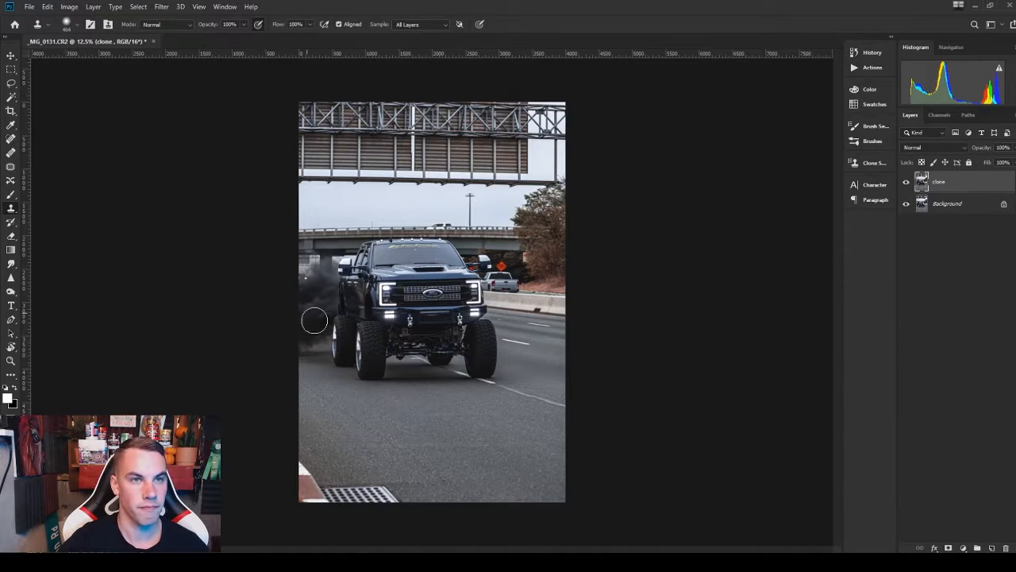
# Enlarge the Clone Stamp brush to 900 px and sample clean asphalt in the middle of the road below the truck
pyautogui.scroll(5, 401, 332)
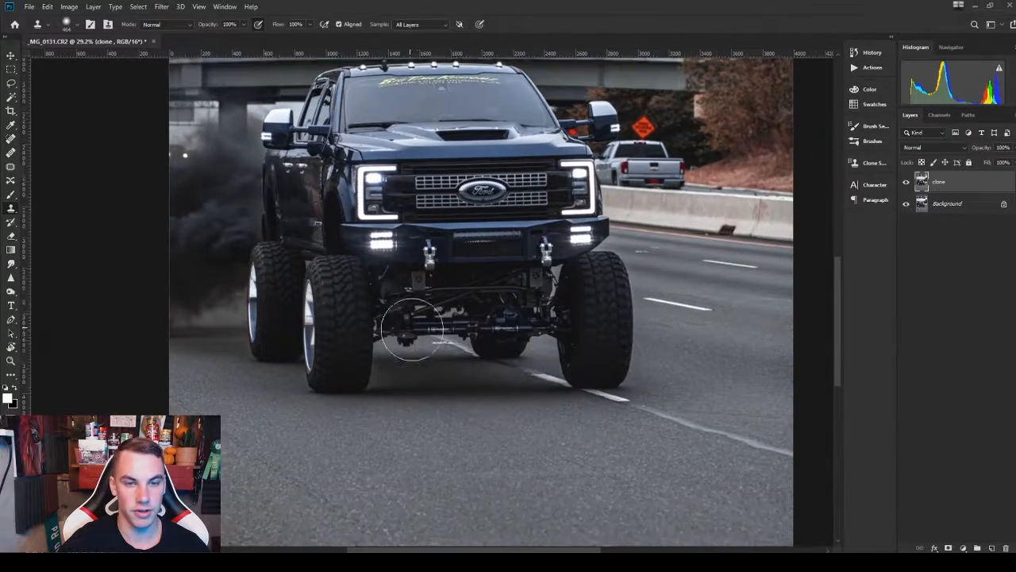
pyautogui.scroll(-5, 404, 379)
pyautogui.scroll(-2, 208, 418)
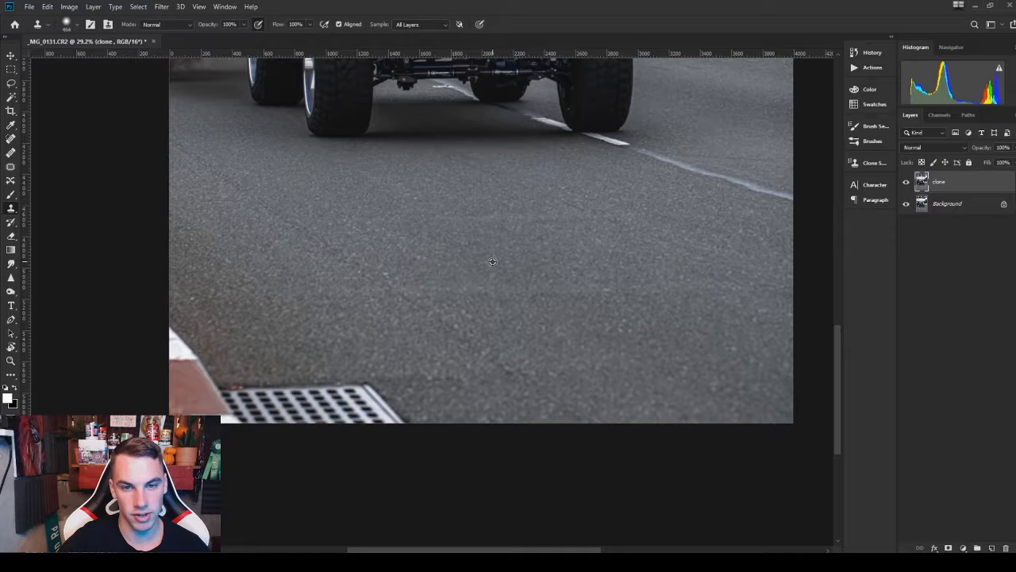
pyautogui.press(']')
pyautogui.press(']')
pyautogui.press(']')
pyautogui.press(']')
pyautogui.press(']')
pyautogui.press(']')
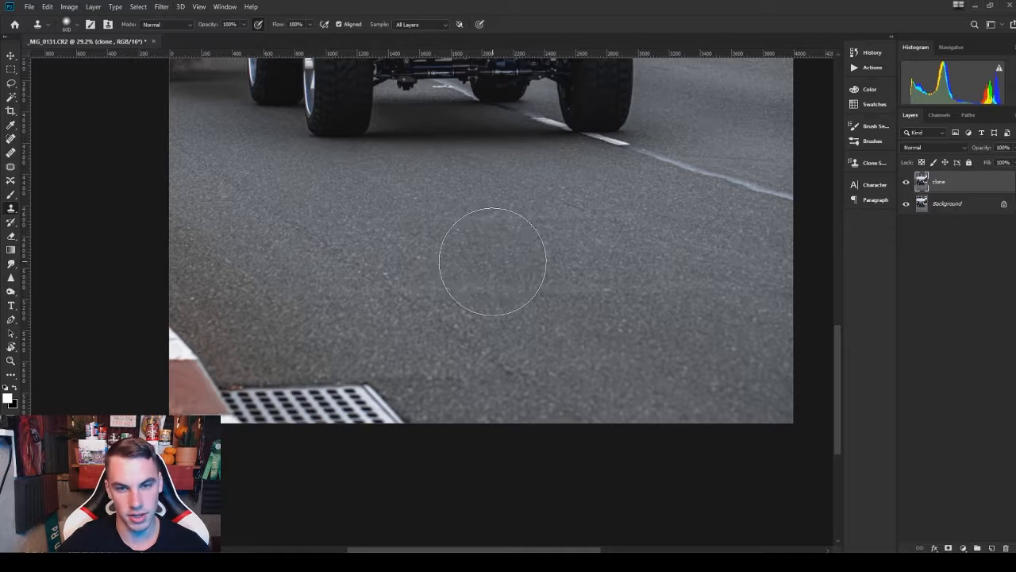
pyautogui.press('[')
pyautogui.keyDown('alt'); pyautogui.click(493, 262); pyautogui.keyUp('alt')
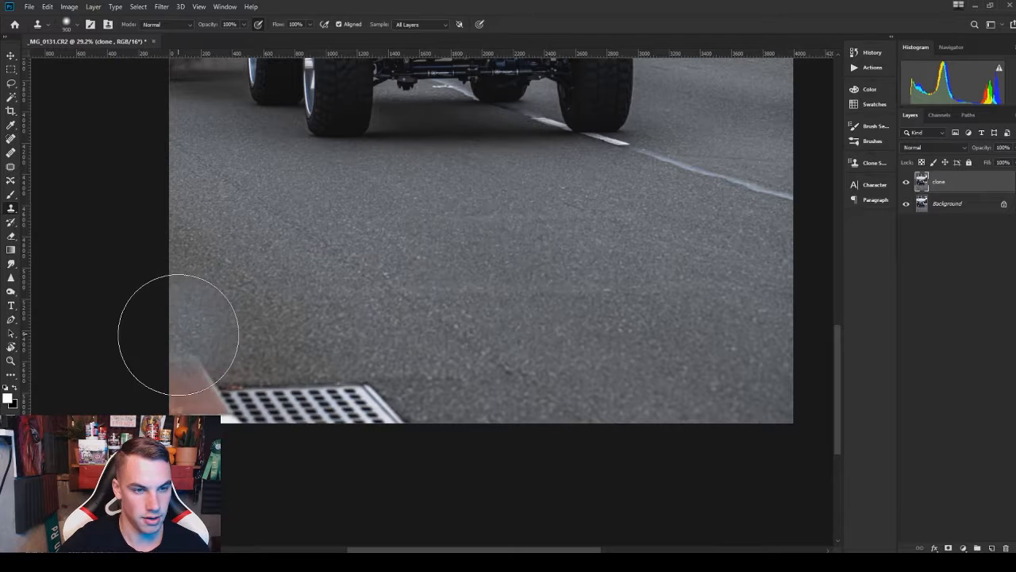
# Clone the sampled asphalt over the curb and drain grate in the photo's lower-left corner
pyautogui.click(176, 342)
pyautogui.moveTo(174, 306)
pyautogui.mouseDown()
pyautogui.moveTo(201, 381)
pyautogui.moveTo(237, 413)
pyautogui.moveTo(254, 381)
pyautogui.moveTo(283, 381)
pyautogui.moveTo(394, 424)
pyautogui.mouseUp()
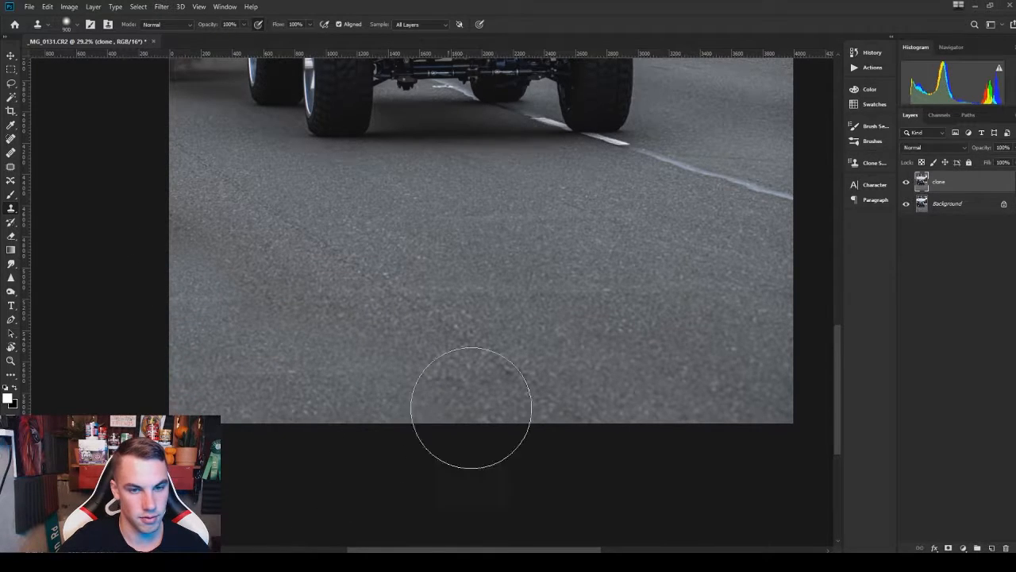
pyautogui.scroll(-2, 548, 334)
pyautogui.scroll(1, 524, 302)
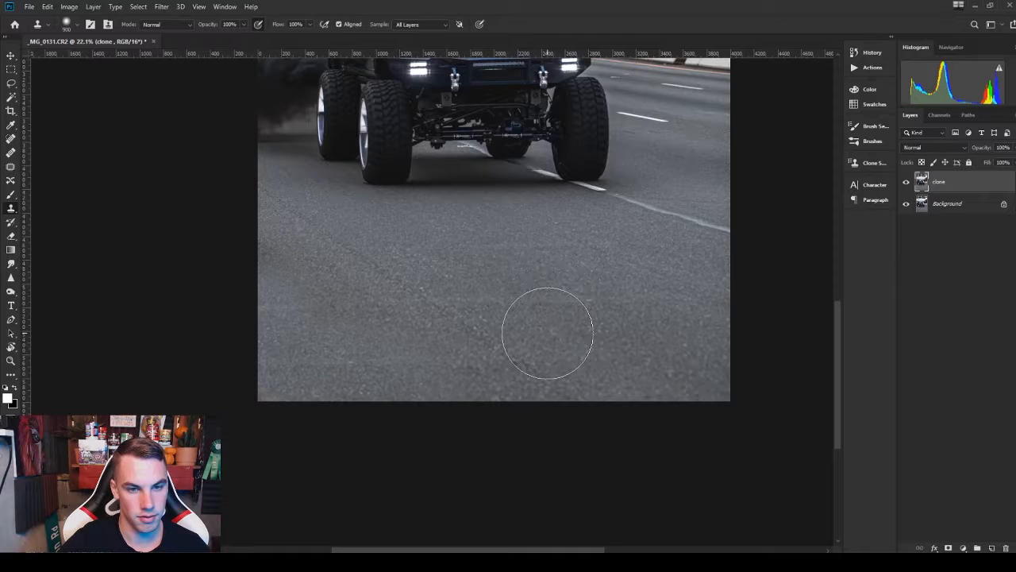
pyautogui.click(77, 26)
pyautogui.press('Return')
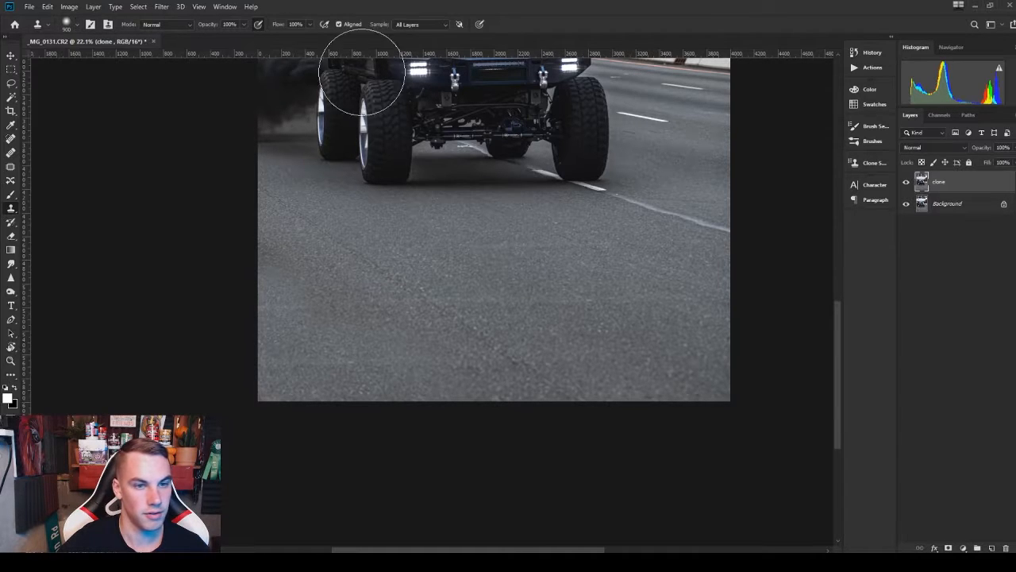
# Toggle the clone layer's visibility on and off to compare the retouched road with the original
pyautogui.scroll(1, 521, 484)
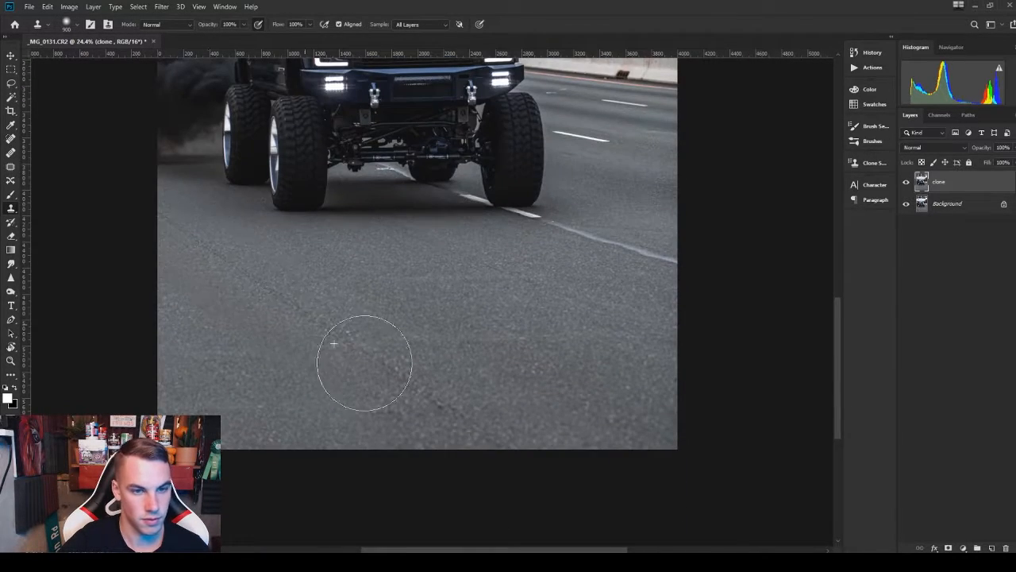
pyautogui.scroll(-2, 363, 363)
pyautogui.click(906, 182)
pyautogui.click(906, 182)
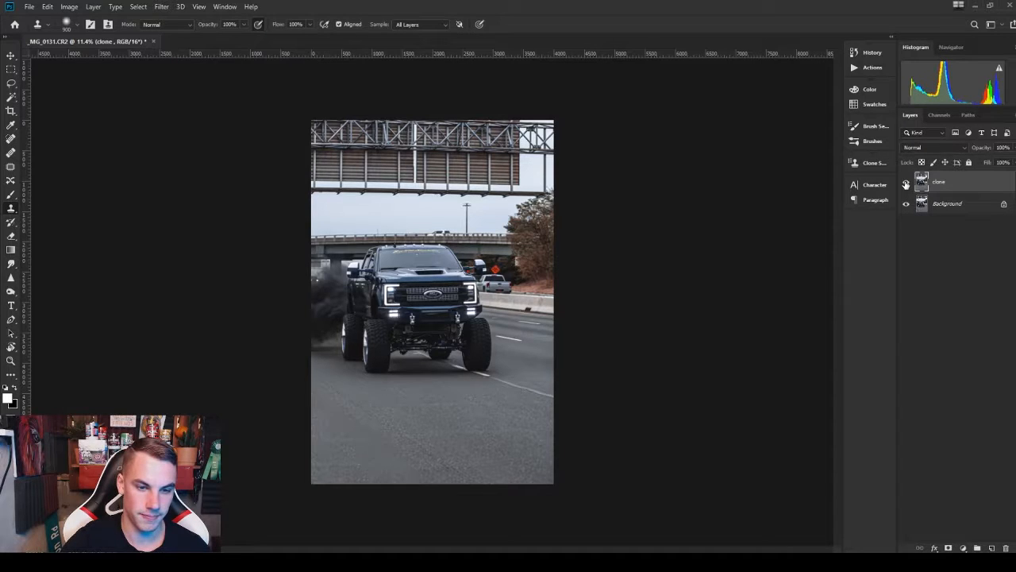
pyautogui.click(906, 183)
pyautogui.click(906, 183)
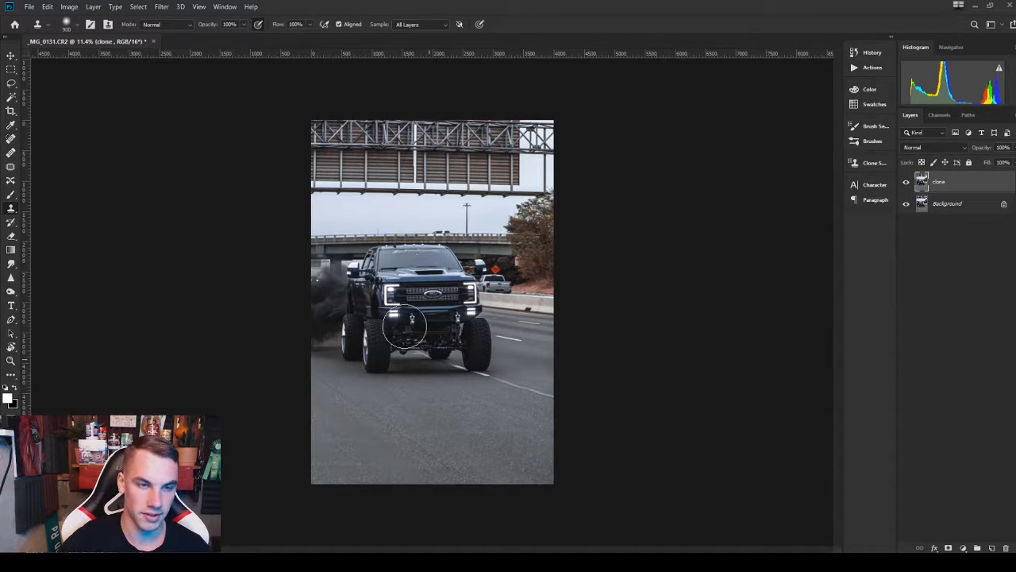
pyautogui.click(76, 24)
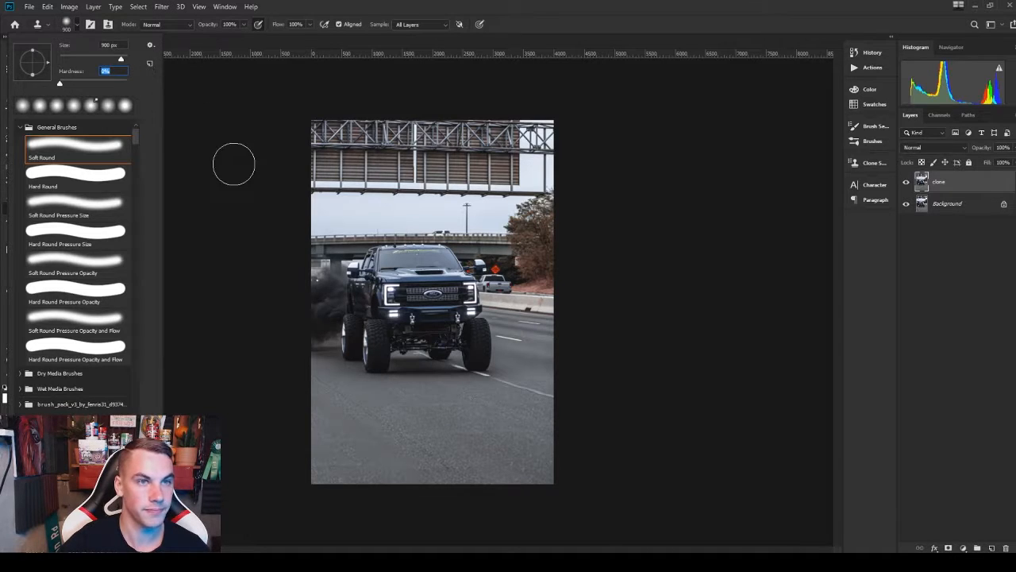
pyautogui.press('Return')
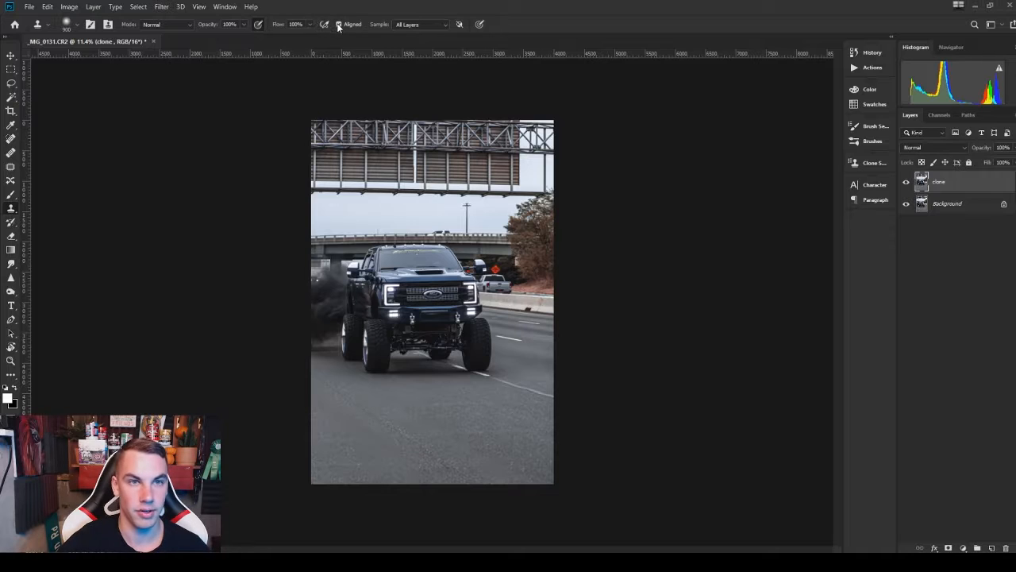
pyautogui.scroll(3, 444, 417)
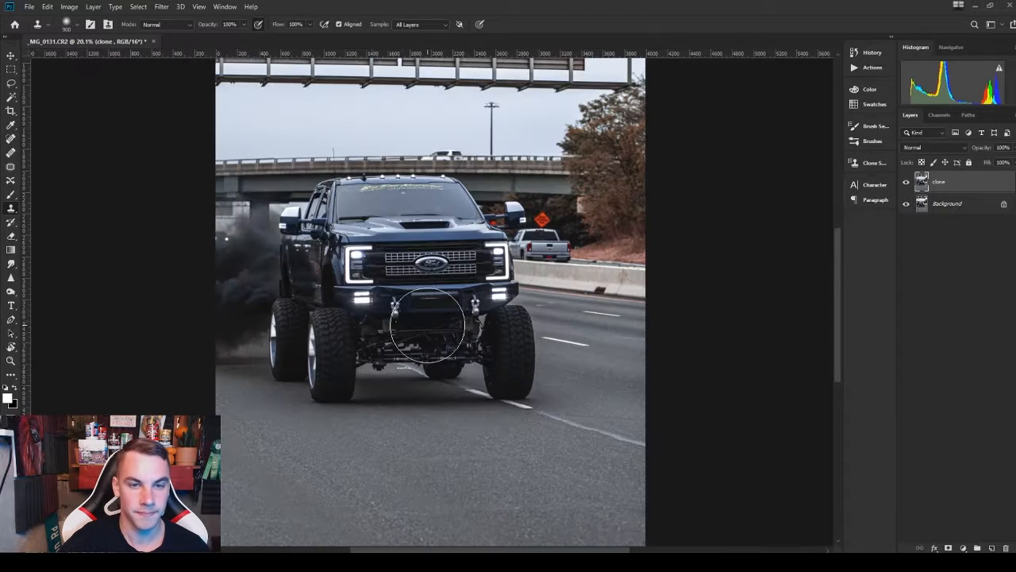
# Reduce the Clone Stamp brush to 80 px
pyautogui.scroll(1, 444, 417)
pyautogui.scroll(2, 649, 249)
pyautogui.scroll(2, 649, 248)
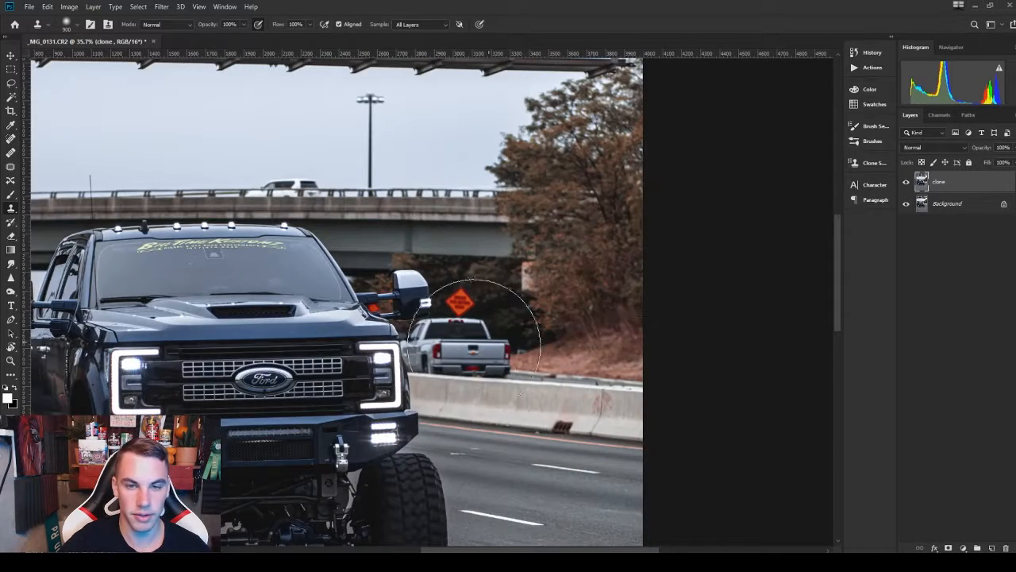
pyautogui.scroll(10, 452, 348)
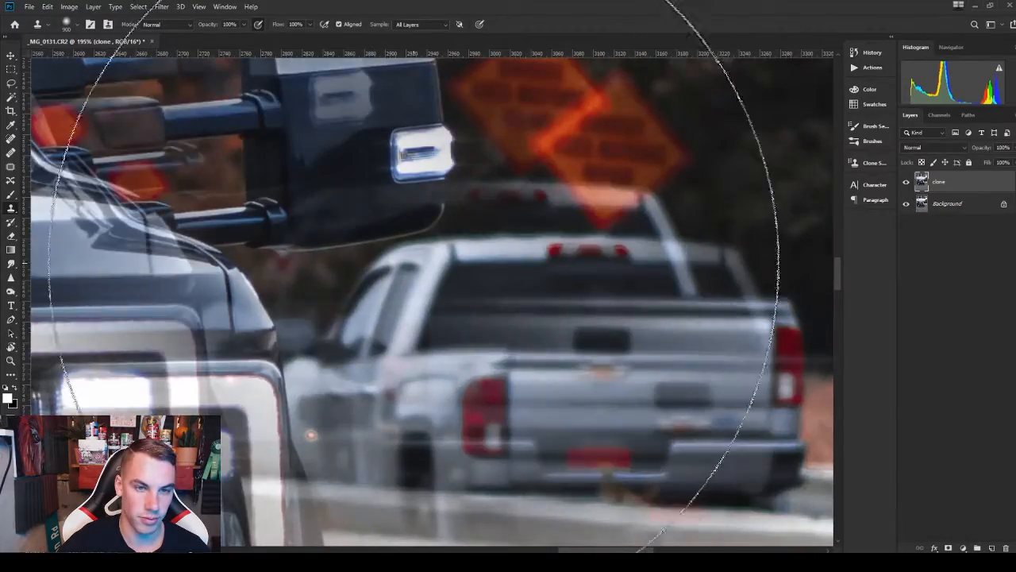
pyautogui.scroll(-8, 455, 269)
pyautogui.scroll(1, 418, 337)
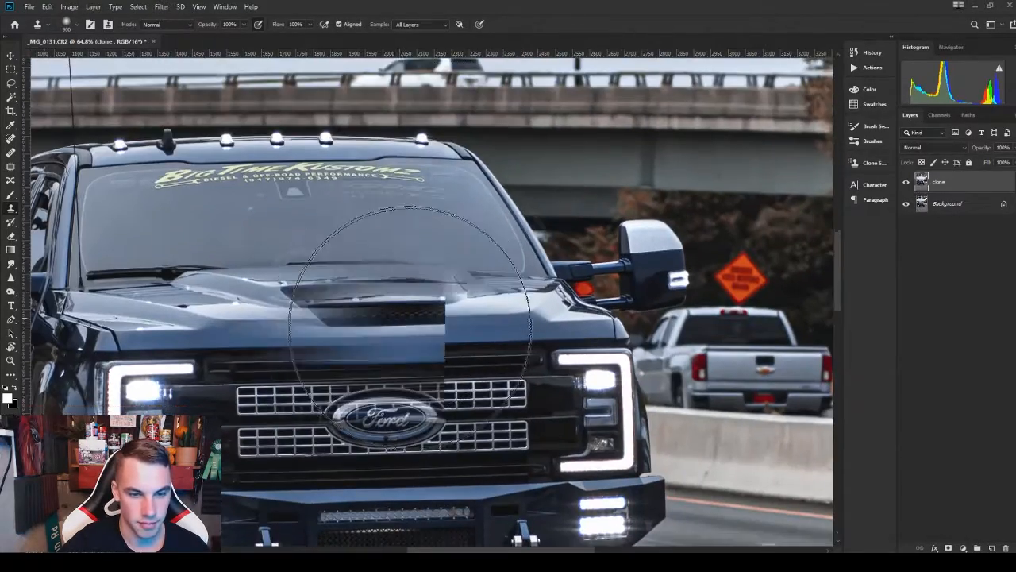
pyautogui.press('[')
pyautogui.press('[')
pyautogui.press('[')
pyautogui.press('[')
pyautogui.press('[')
pyautogui.press('[')
pyautogui.press('[')
pyautogui.press('[')
pyautogui.press('[')
pyautogui.press('[')
pyautogui.press('[')
pyautogui.press('[')
pyautogui.press('[')
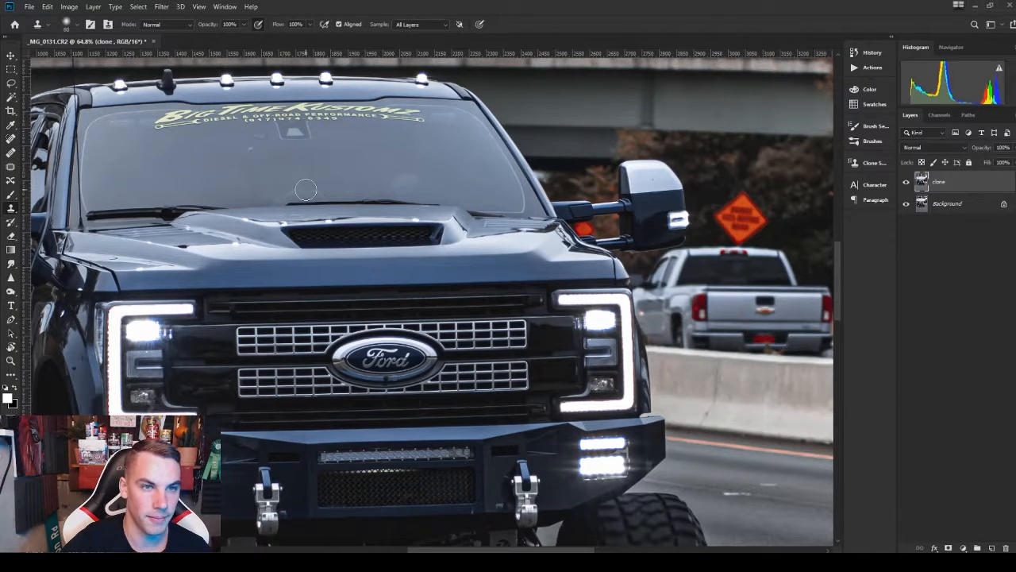
pyautogui.scroll(-2, 339, 502)
pyautogui.scroll(-6, 474, 272)
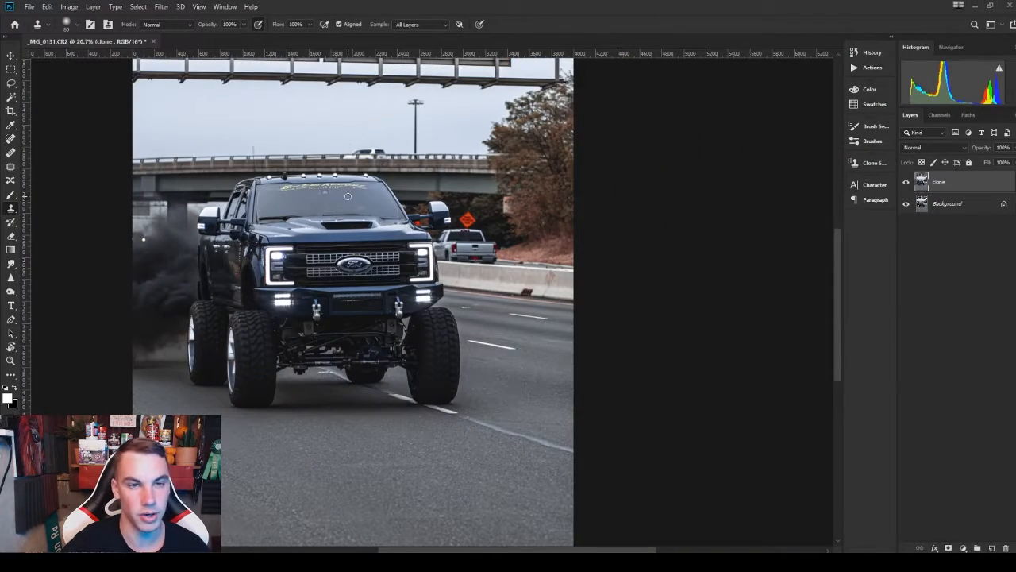
pyautogui.scroll(2, 292, 154)
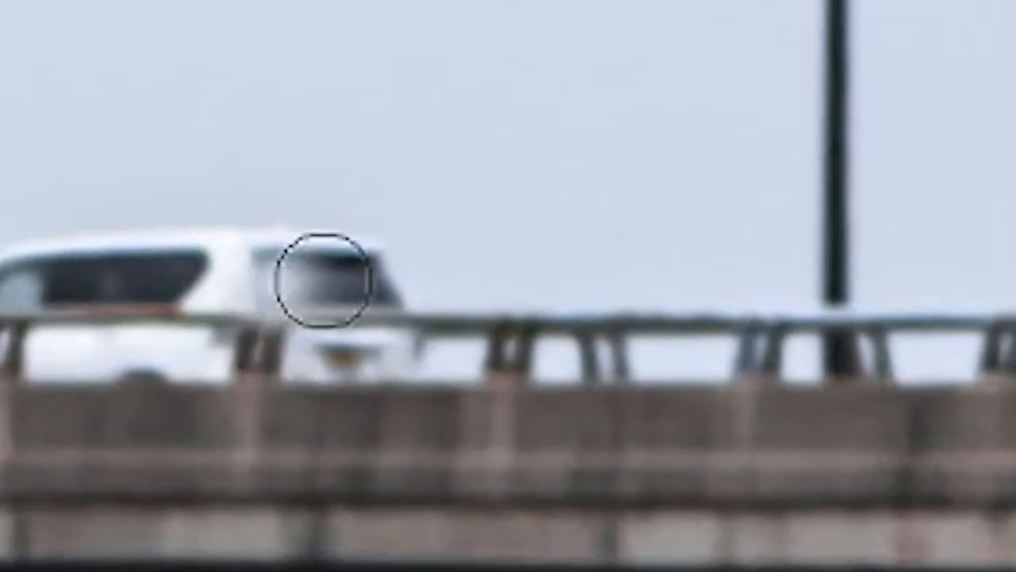
pyautogui.scroll(-5, 325, 277)
pyautogui.scroll(3, 429, 6)
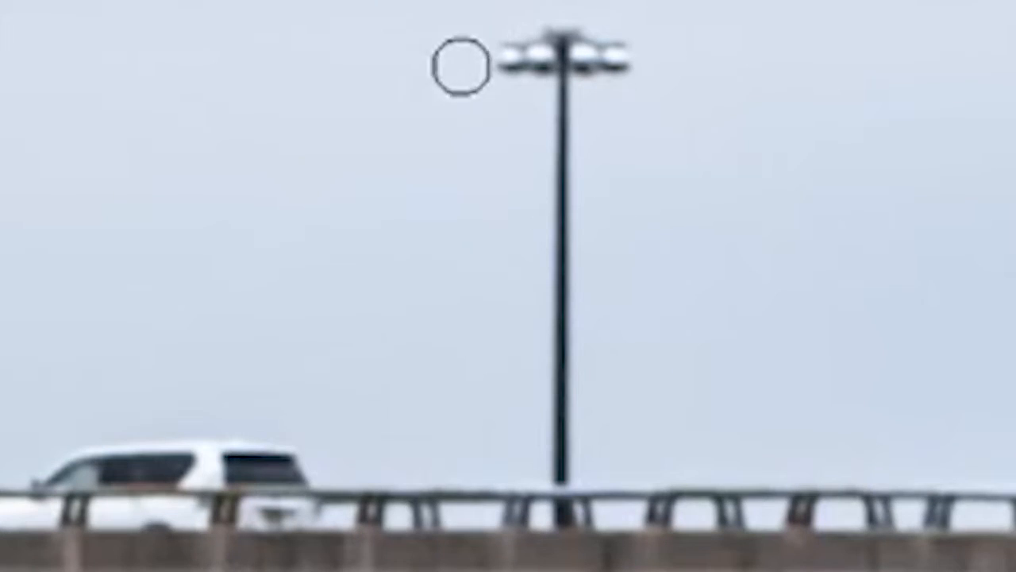
# Enlarge the Clone Stamp brush to 400 px and sample the overpass railing to the right of the light pole
pyautogui.press(']')
pyautogui.press(']')
pyautogui.press(']')
pyautogui.press(']')
pyautogui.press(']')
pyautogui.press(']')
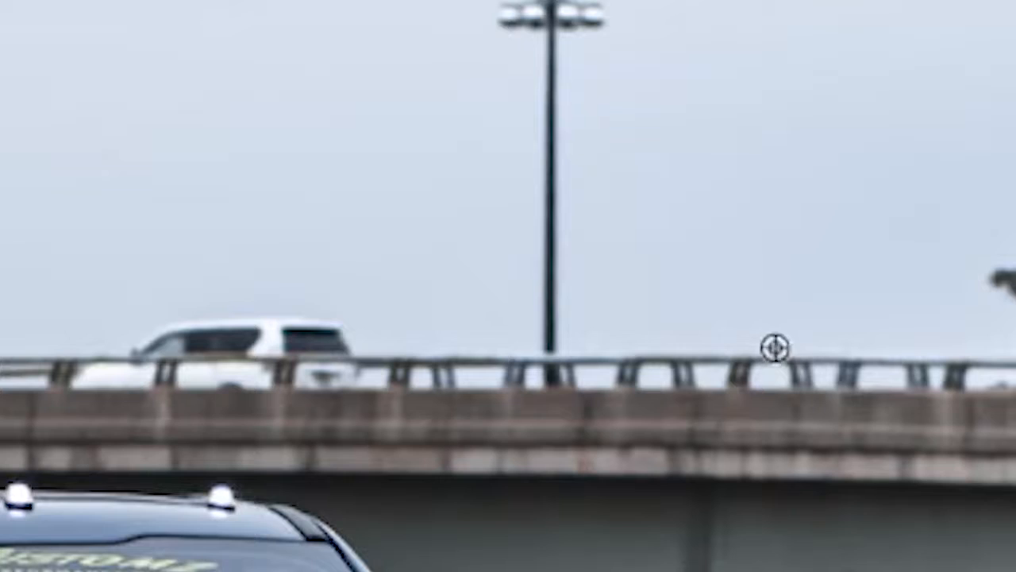
pyautogui.keyDown('alt'); pyautogui.click(745, 359); pyautogui.keyUp('alt')
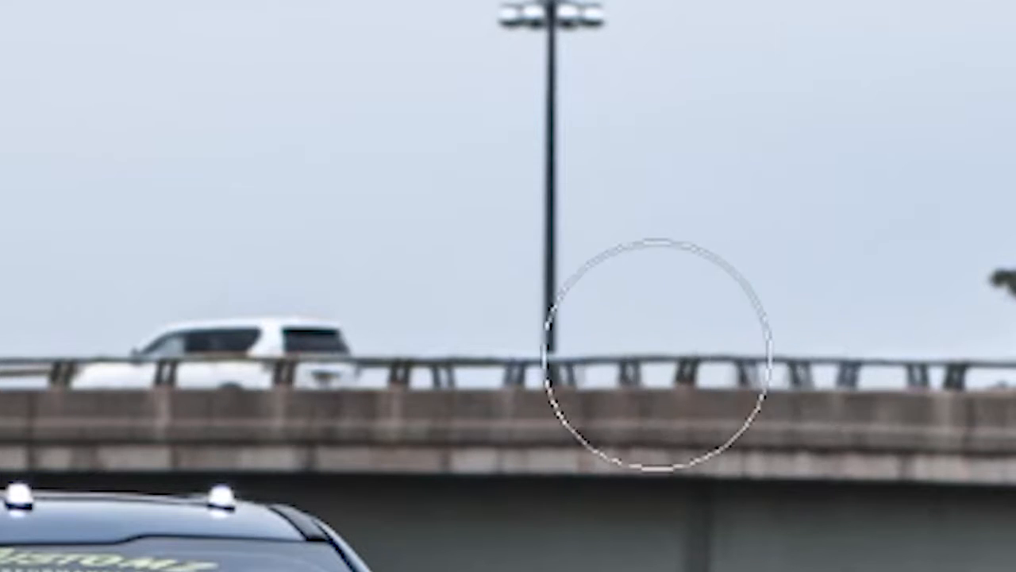
# Clone railing and sky over the light pole, from its base on the overpass up to the lamp head
pyautogui.moveTo(566, 356); pyautogui.dragTo(526, 357)
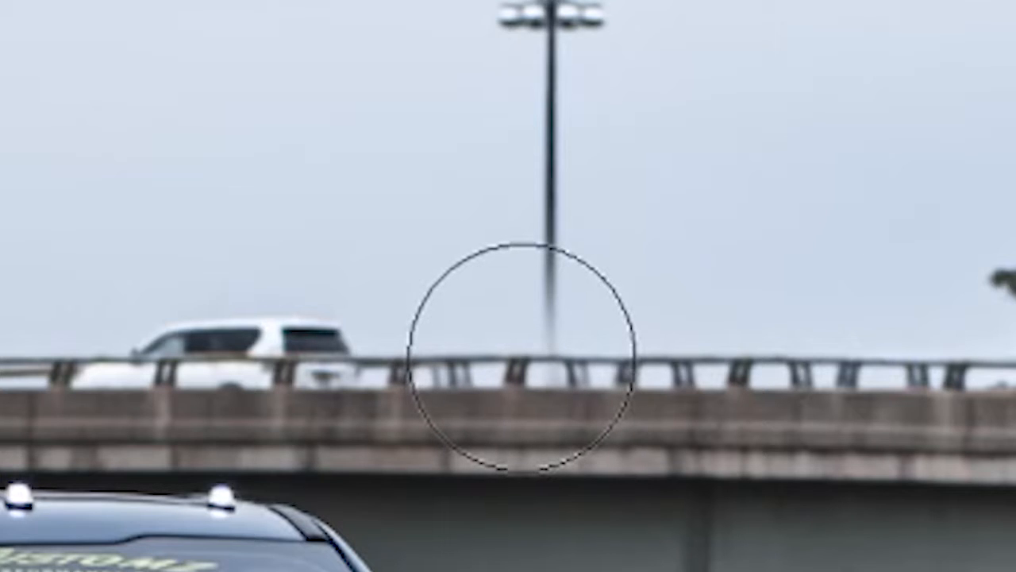
pyautogui.moveTo(522, 357); pyautogui.dragTo(537, 90)
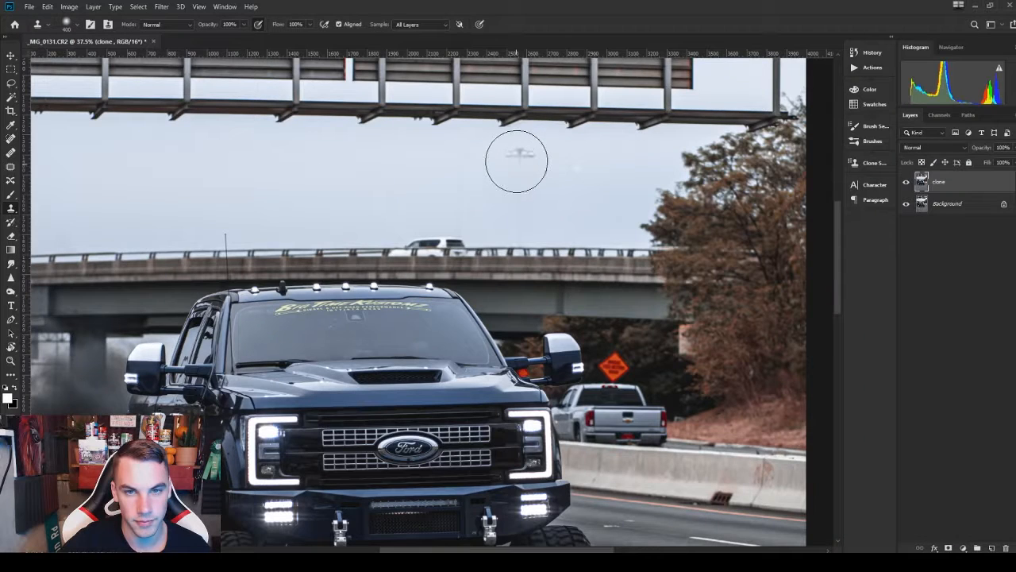
pyautogui.moveTo(525, 160); pyautogui.dragTo(531, 209)
# Reduce the brush to 175 px and clone away the smudges along the lower beam of the overhead sign structure
pyautogui.scroll(3, 540, 177)
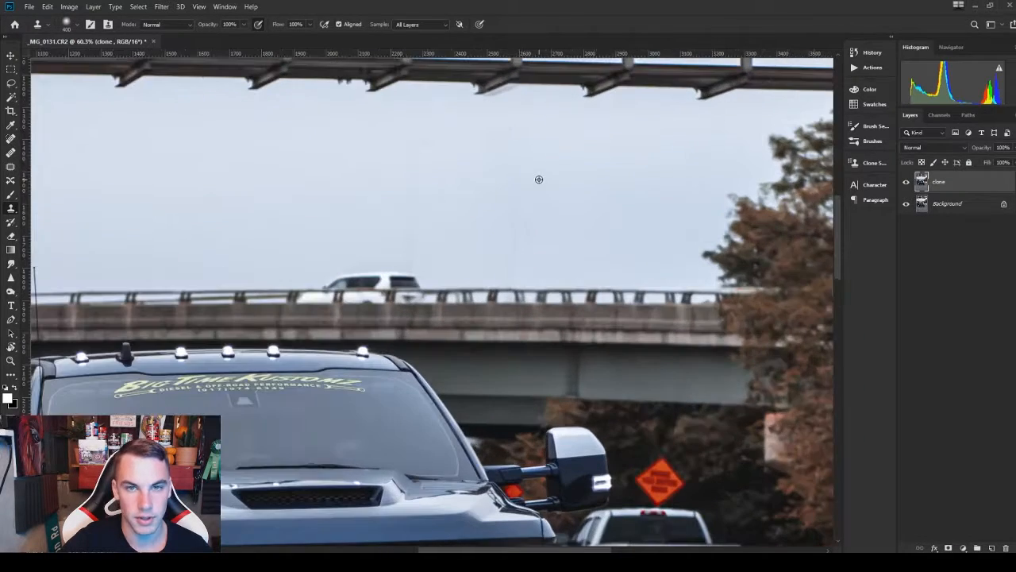
pyautogui.scroll(3, 552, 163)
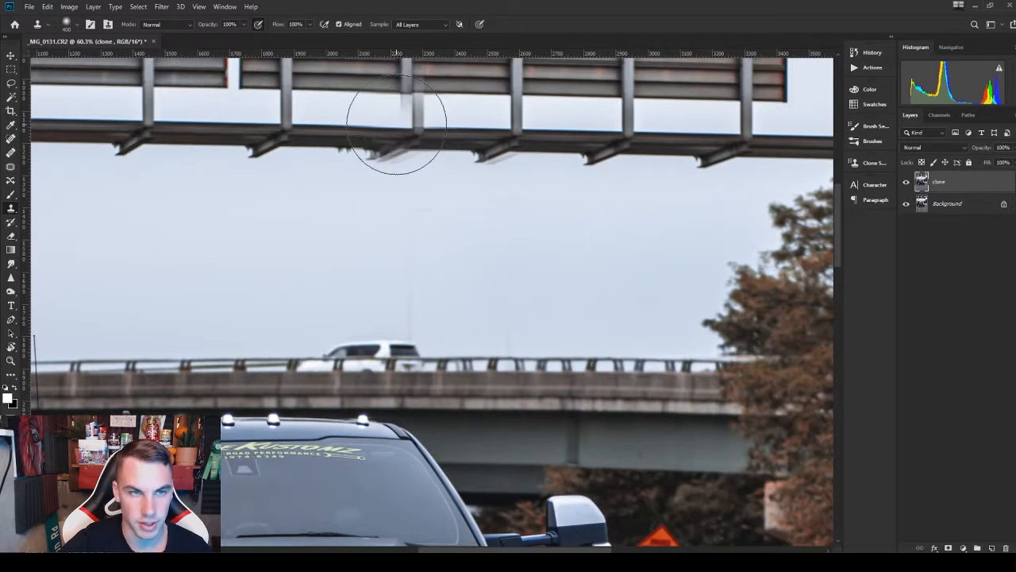
pyautogui.press('[')
pyautogui.press('[')
pyautogui.press('[')
pyautogui.press('[')
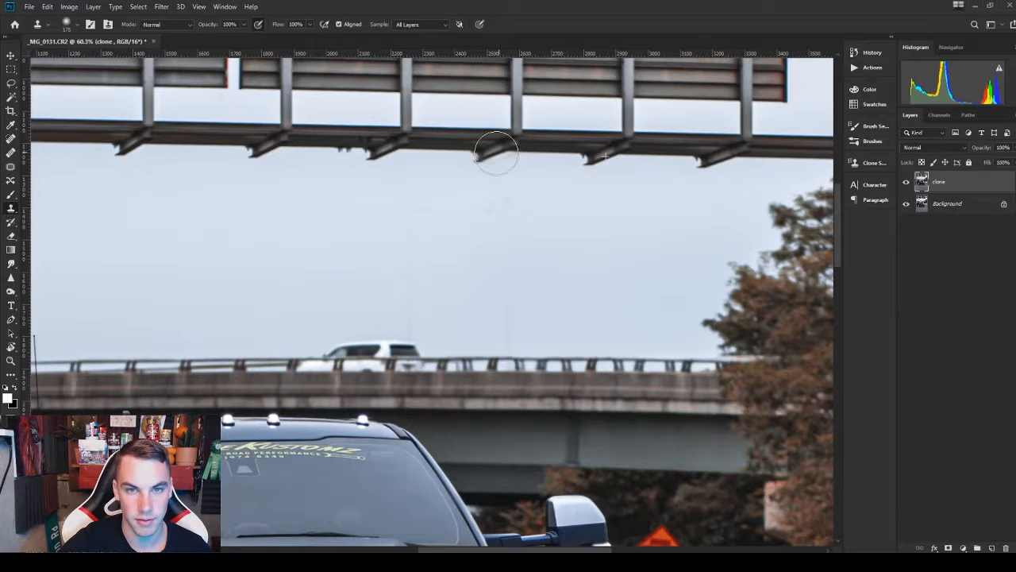
pyautogui.scroll(-5, 519, 241)
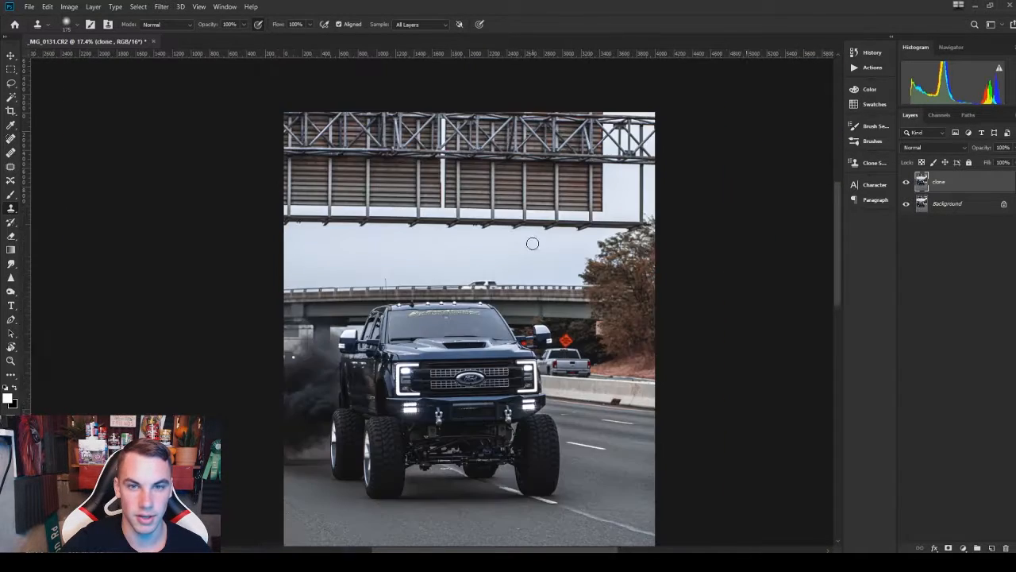
# Clone clean railing and sky over the white SUV on the overpass
pyautogui.scroll(-2, 532, 242)
pyautogui.scroll(7, 463, 248)
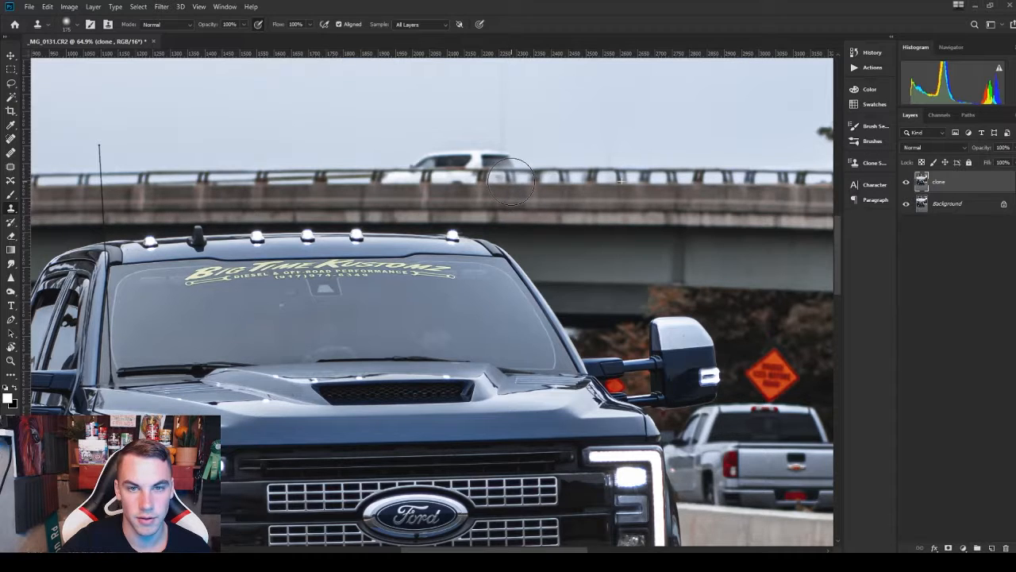
pyautogui.moveTo(511, 181)
pyautogui.mouseDown()
pyautogui.moveTo(465, 154)
pyautogui.moveTo(391, 157)
pyautogui.mouseUp()
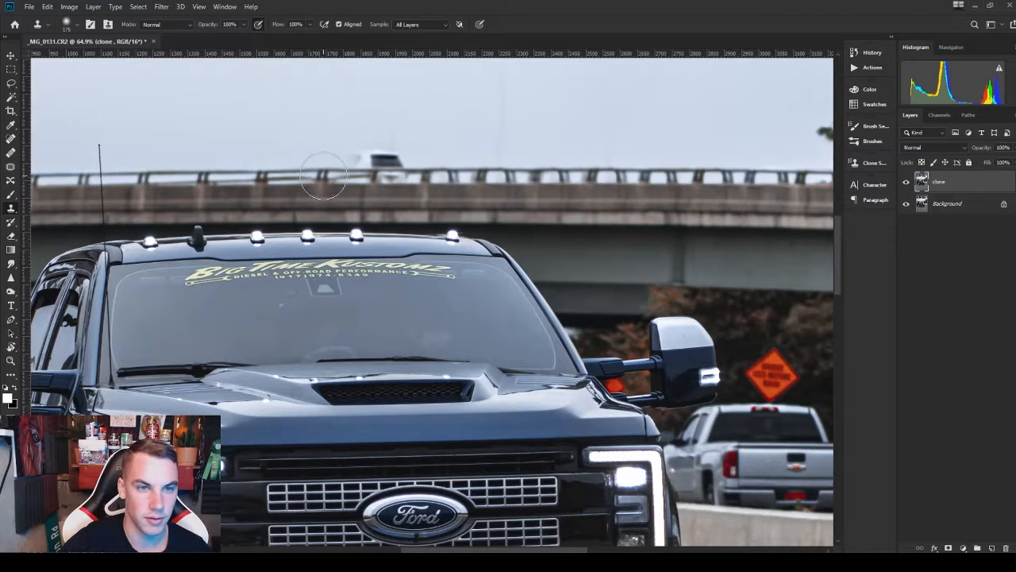
pyautogui.scroll(2, 323, 176)
pyautogui.scroll(3, 261, 273)
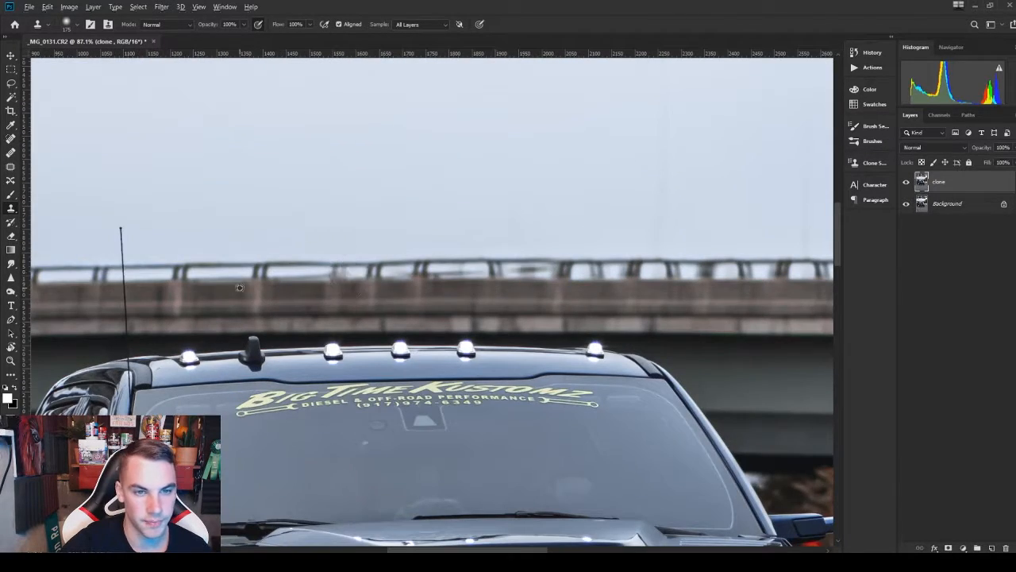
pyautogui.scroll(-5, 529, 234)
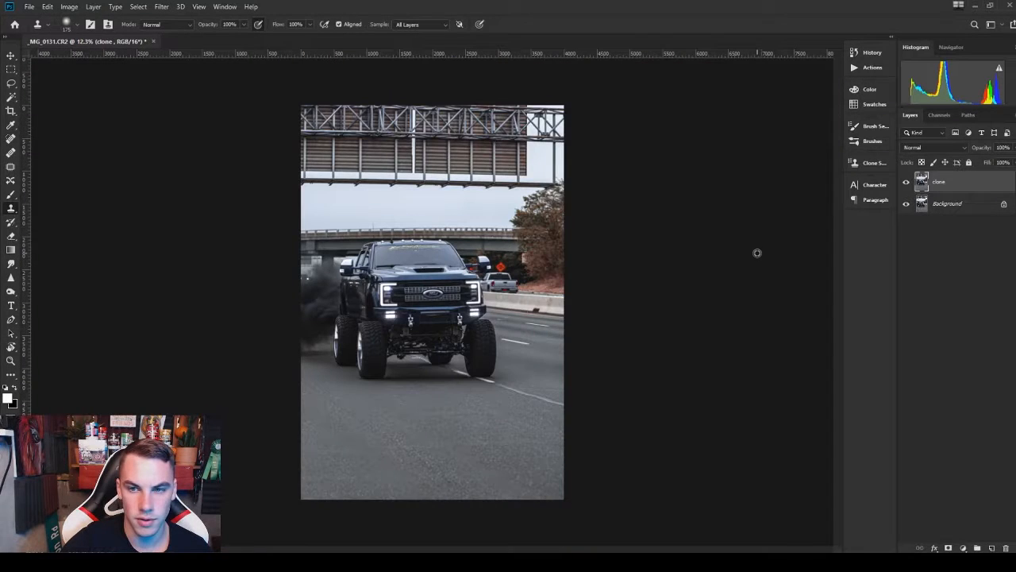
# Toggle the clone layer's visibility to compare the photo with and without the light pole, SUV and drain grate
pyautogui.click(905, 182)
pyautogui.click(905, 182)
pyautogui.click(906, 182)
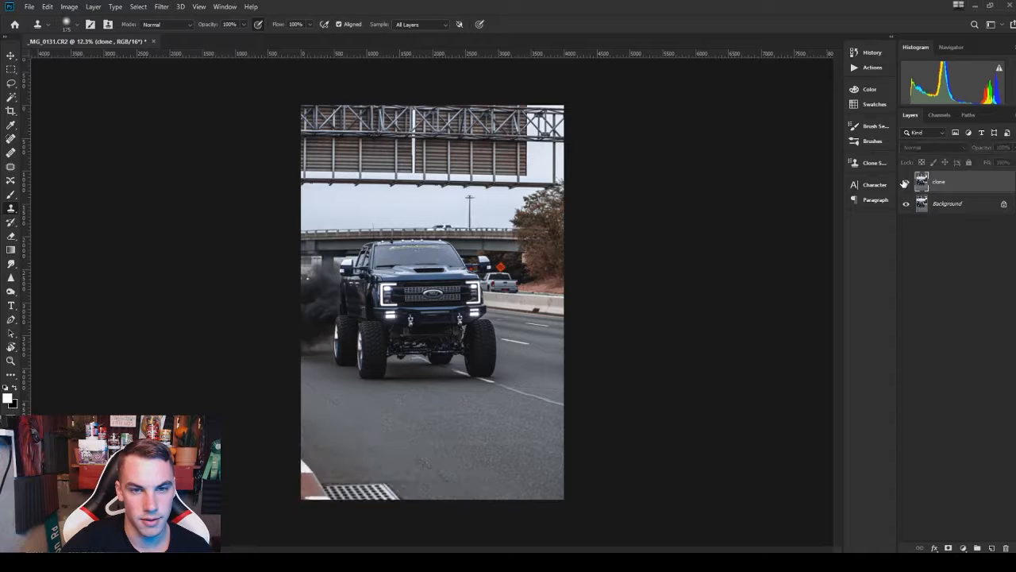
pyautogui.click(906, 182)
pyautogui.click(905, 182)
pyautogui.click(905, 182)
pyautogui.click(905, 182)
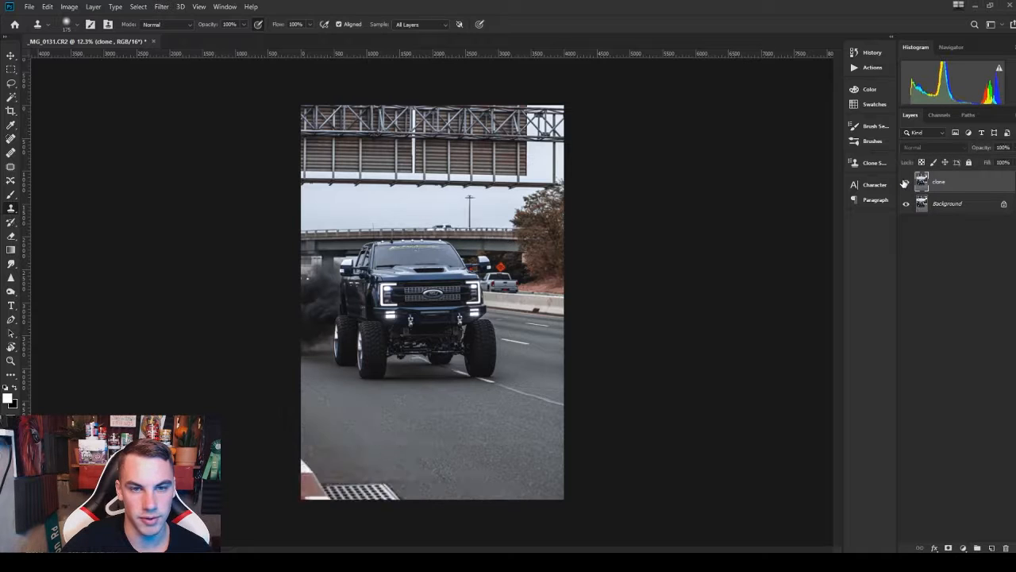
pyautogui.click(905, 182)
# Sample the dark foliage beside the orange road sign and clone it over the sign above the silver pickup
pyautogui.scroll(4, 530, 257)
pyautogui.scroll(6, 422, 222)
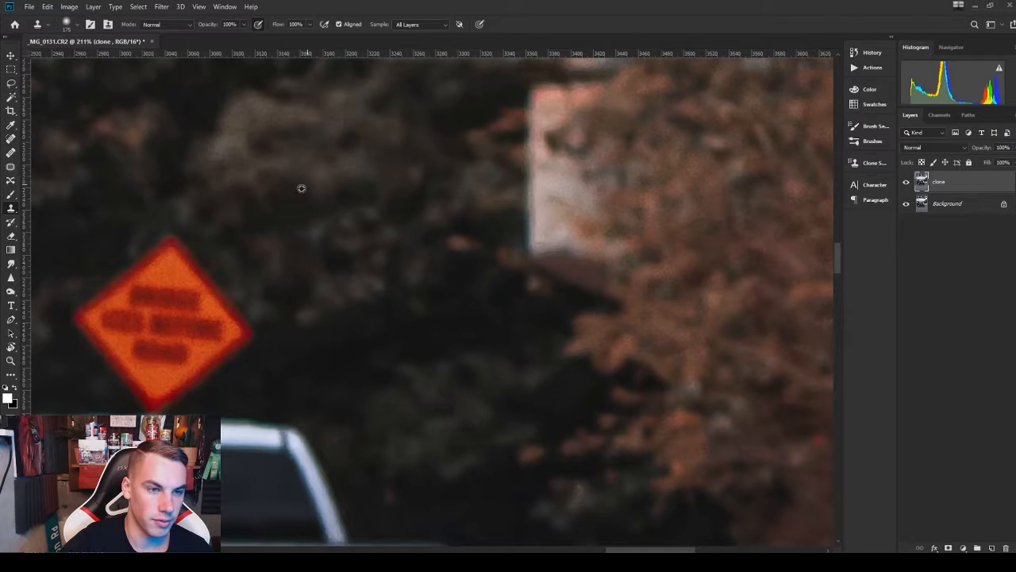
pyautogui.keyDown('alt'); pyautogui.click(302, 188); pyautogui.keyUp('alt')
pyautogui.moveTo(155, 296)
pyautogui.mouseDown()
pyautogui.moveTo(182, 290)
pyautogui.moveTo(193, 323)
pyautogui.moveTo(165, 338)
pyautogui.moveTo(127, 305)
pyautogui.moveTo(189, 348)
pyautogui.mouseUp()
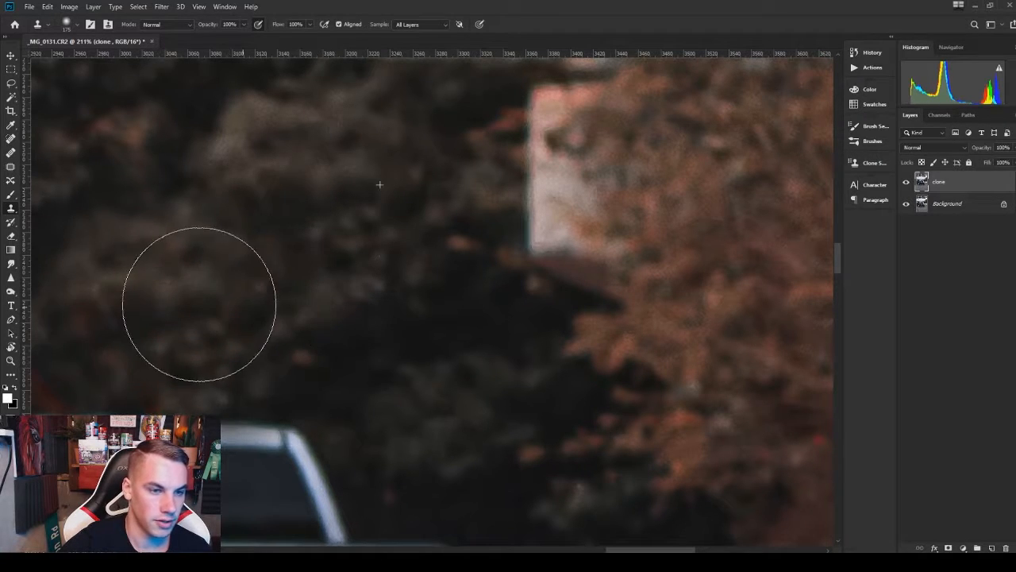
pyautogui.scroll(-4, 332, 254)
pyautogui.scroll(-2, 277, 280)
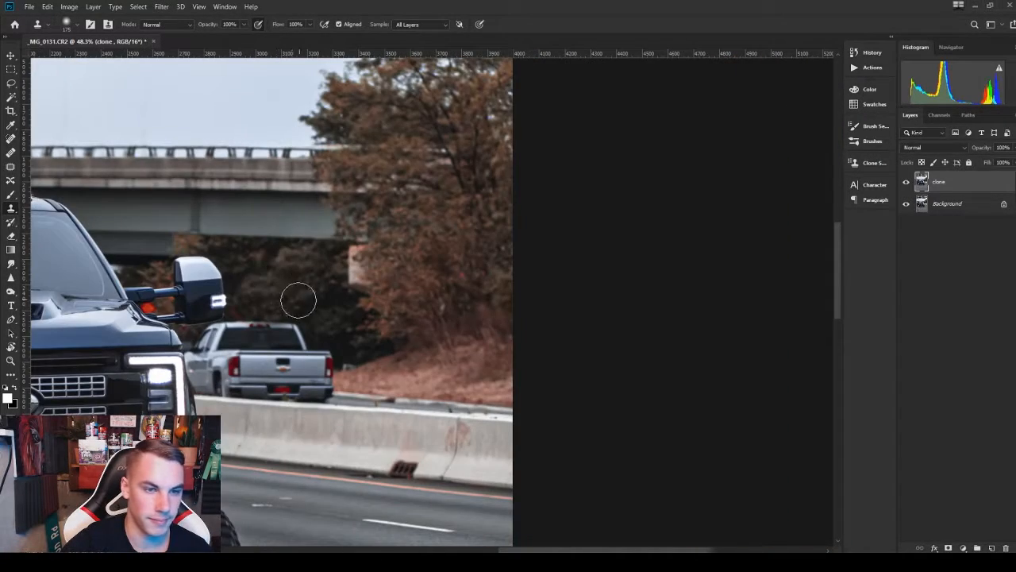
# Reduce the Clone Stamp brush to 35 px for the red sign remnant between the truck's mirror and the pickup's roof
pyautogui.scroll(6, 297, 297)
pyautogui.scroll(-1, 243, 292)
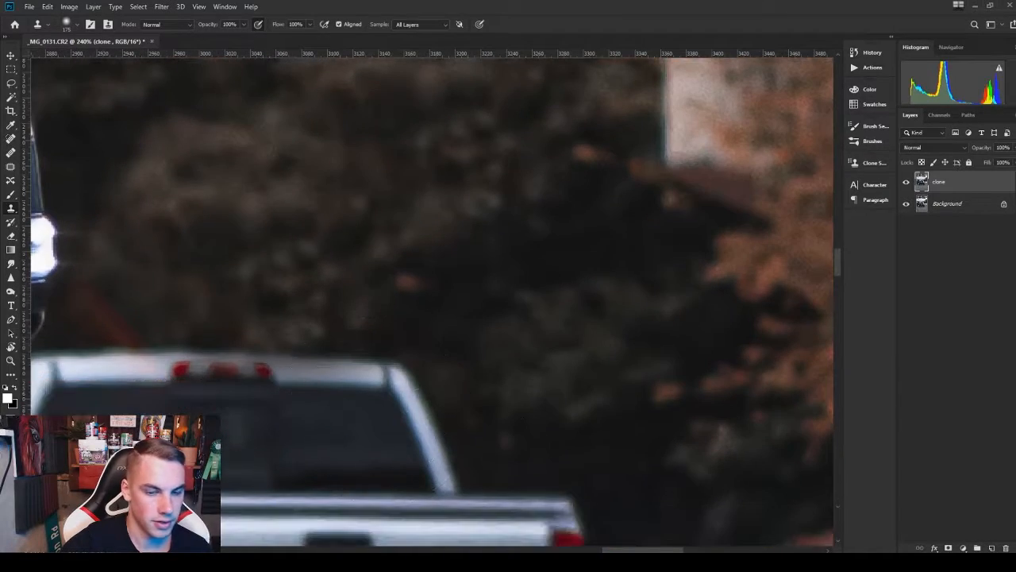
pyautogui.moveTo(617, 551); pyautogui.dragTo(606, 551)
pyautogui.scroll(-5, 642, 249)
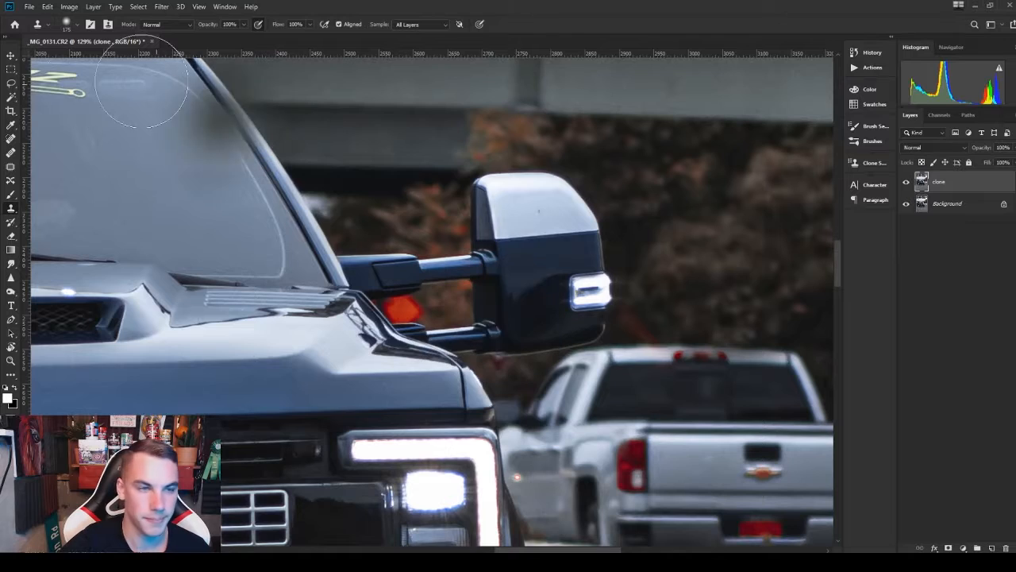
pyautogui.scroll(-4, 730, 278)
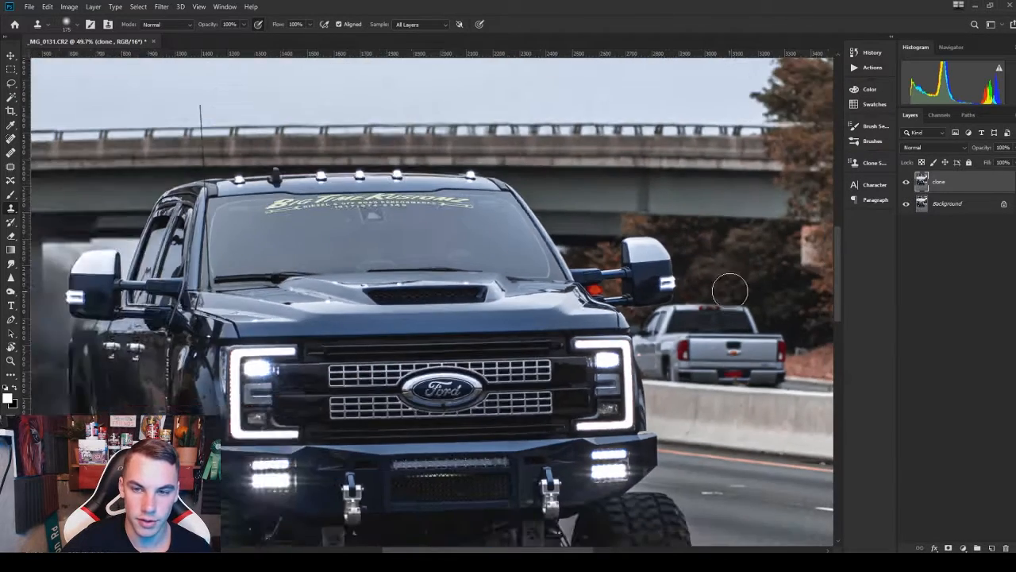
pyautogui.scroll(5, 728, 288)
pyautogui.press('[')
pyautogui.press('[')
pyautogui.press('[')
pyautogui.press('[')
pyautogui.press('[')
pyautogui.press('[')
pyautogui.press('[')
pyautogui.press('[')
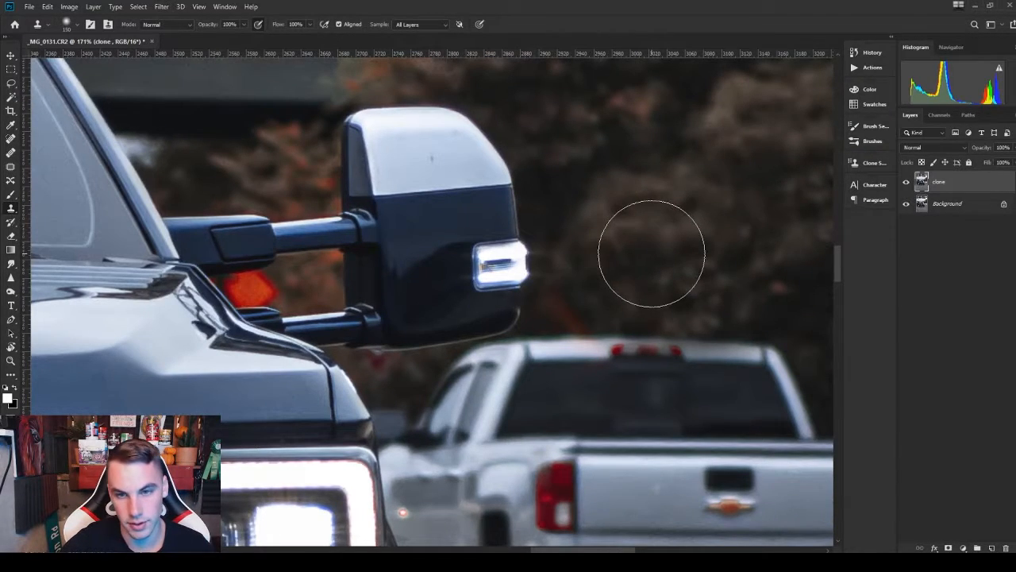
pyautogui.scroll(4, 652, 255)
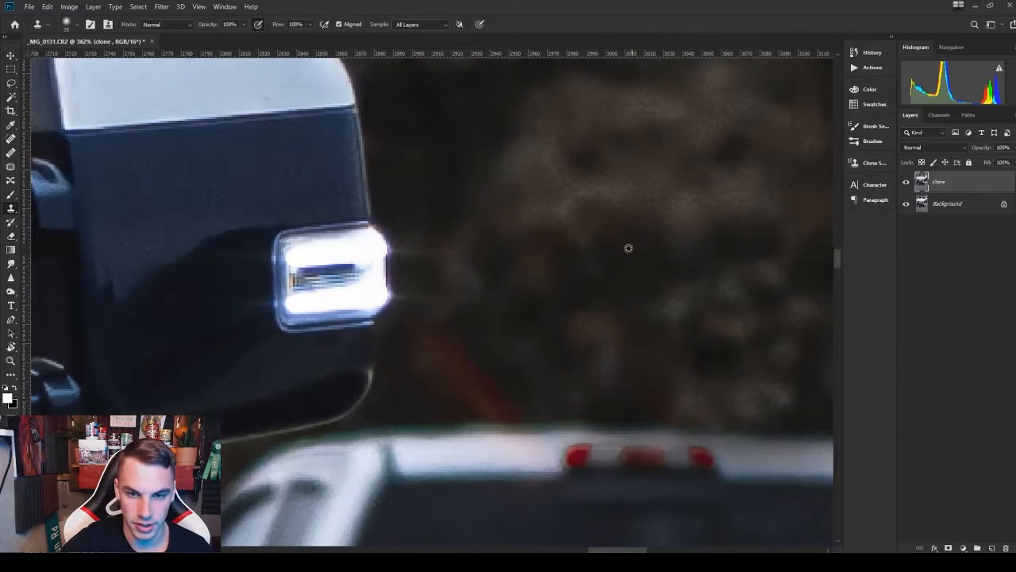
# Clone dark foliage over the red sign remnant beside the mirror, just above the silver pickup's roof
pyautogui.moveTo(439, 342)
pyautogui.mouseDown()
pyautogui.moveTo(474, 376)
pyautogui.moveTo(439, 350)
pyautogui.moveTo(430, 328)
pyautogui.moveTo(422, 345)
pyautogui.moveTo(461, 189)
pyautogui.moveTo(491, 388)
pyautogui.moveTo(479, 395)
pyautogui.moveTo(513, 401)
pyautogui.moveTo(464, 405)
pyautogui.mouseUp()
pyautogui.click(424, 346)
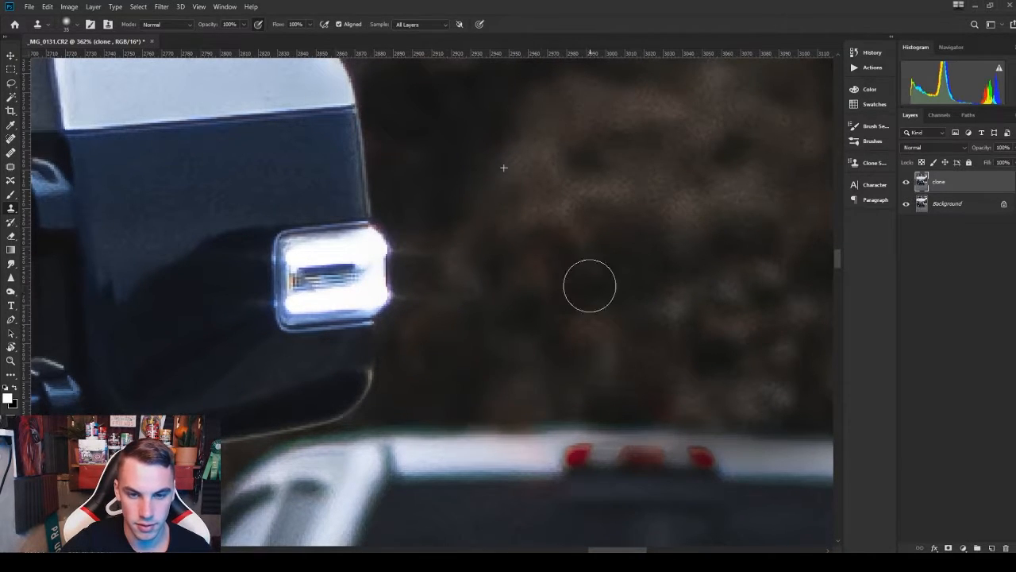
pyautogui.moveTo(431, 267); pyautogui.dragTo(445, 297)
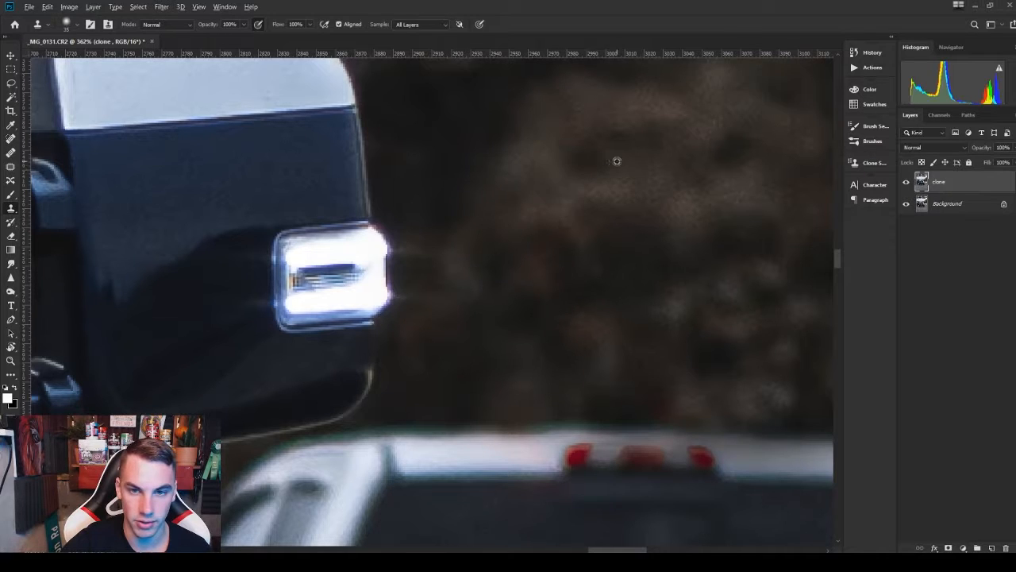
pyautogui.moveTo(468, 358)
pyautogui.mouseDown()
pyautogui.moveTo(503, 326)
pyautogui.moveTo(487, 365)
pyautogui.moveTo(441, 401)
pyautogui.mouseUp()
pyautogui.scroll(-10, 741, 277)
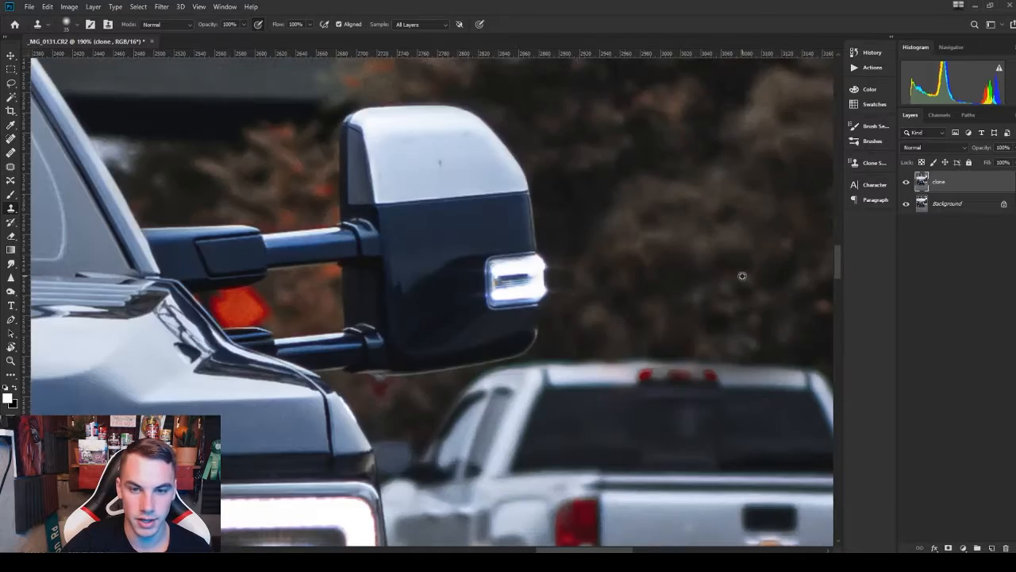
pyautogui.scroll(-1, 810, 286)
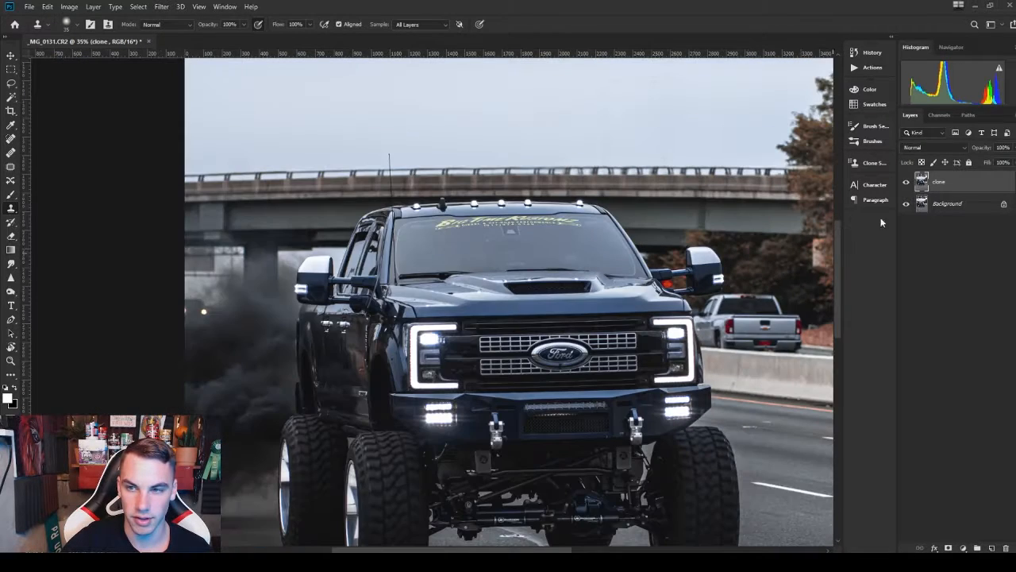
# Toggle the clone layer off and on to compare the sign removal, and review the whole photo
pyautogui.click(906, 183)
pyautogui.click(906, 184)
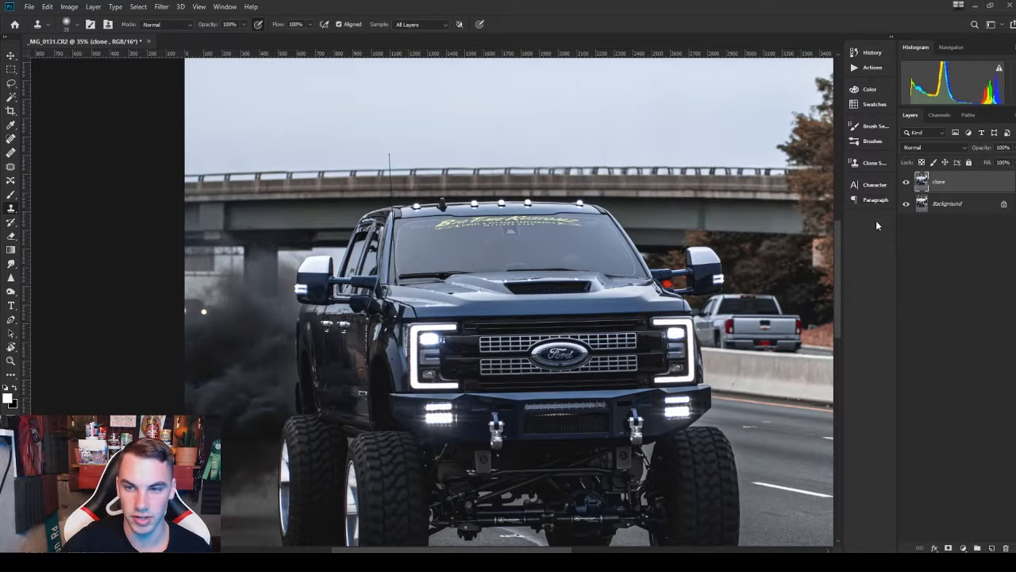
pyautogui.scroll(-4, 778, 293)
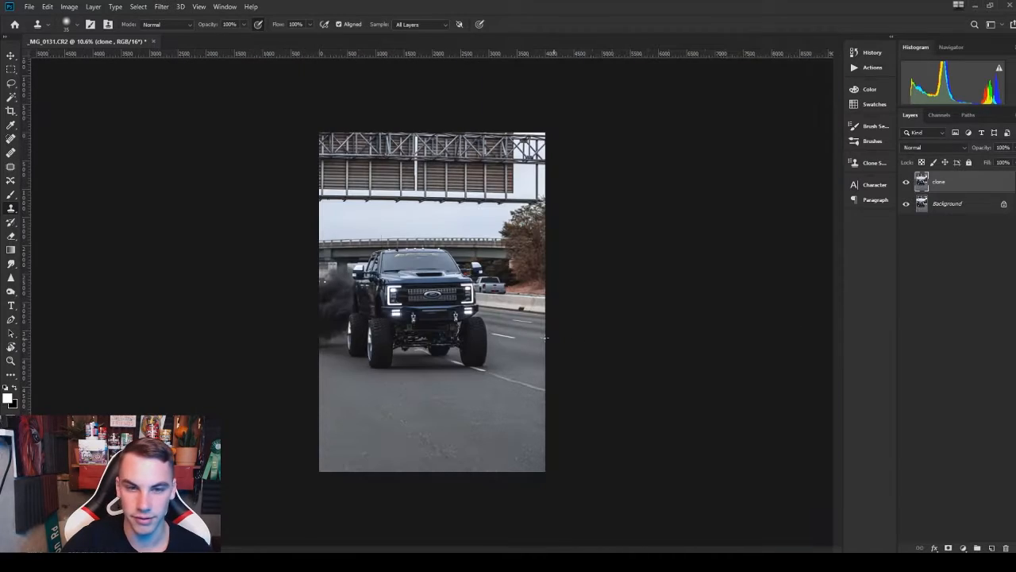
# Clone clean concrete over the rusty stains on both sides of the barrier joint near the photo's edge
pyautogui.scroll(5, 478, 387)
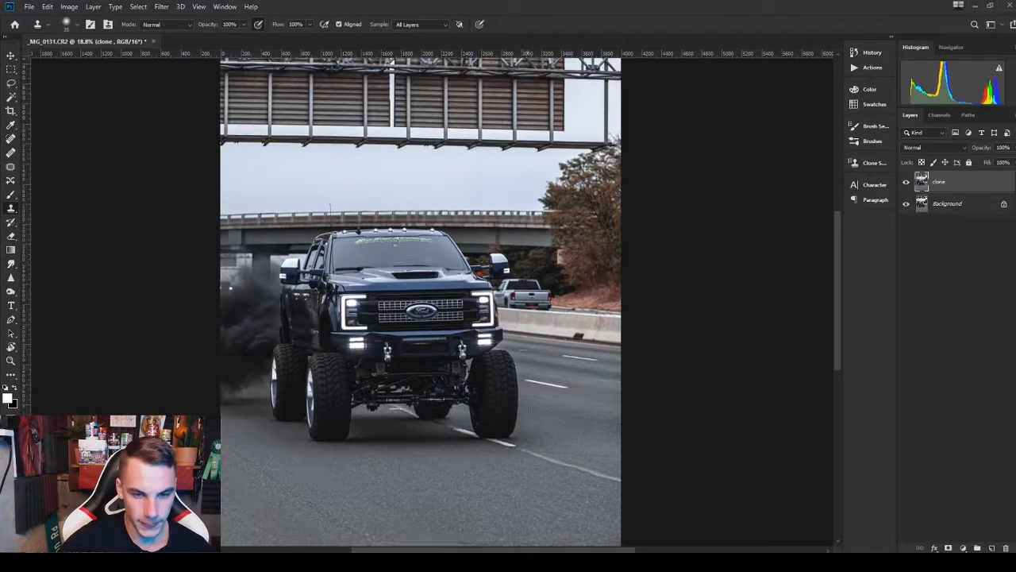
pyautogui.scroll(5, 584, 340)
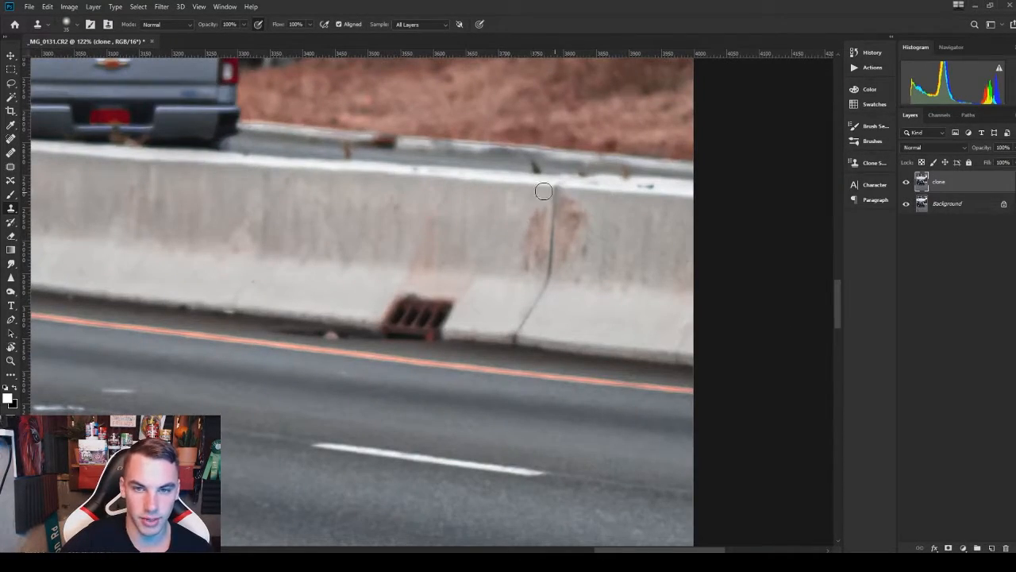
pyautogui.scroll(2, 497, 238)
pyautogui.scroll(-4, 497, 237)
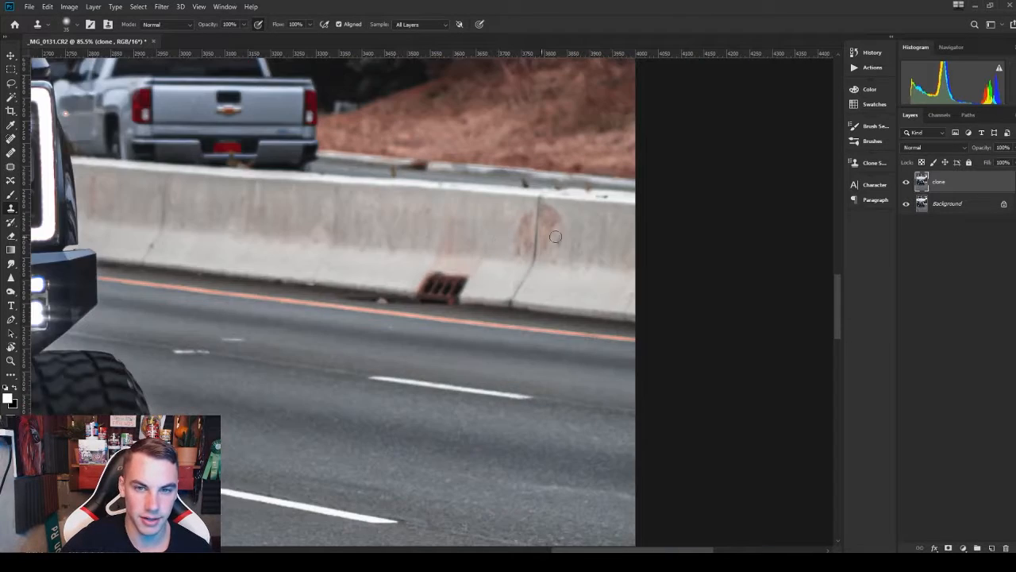
pyautogui.scroll(3, 605, 235)
pyautogui.scroll(3, 605, 235)
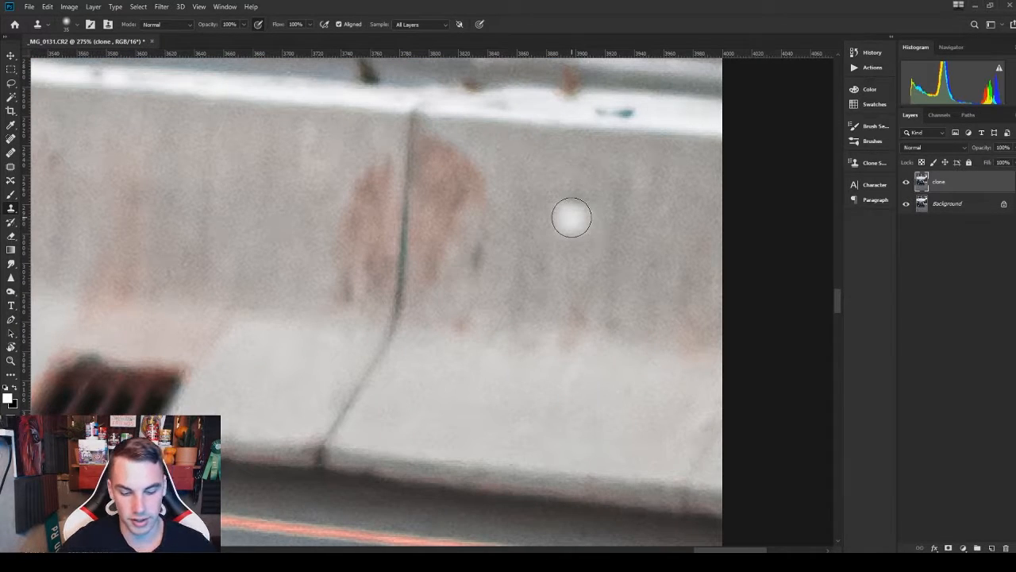
pyautogui.moveTo(478, 182)
pyautogui.mouseDown()
pyautogui.moveTo(443, 156)
pyautogui.moveTo(470, 213)
pyautogui.moveTo(445, 211)
pyautogui.moveTo(435, 288)
pyautogui.moveTo(478, 323)
pyautogui.moveTo(507, 240)
pyautogui.moveTo(423, 296)
pyautogui.mouseUp()
pyautogui.moveTo(371, 168)
pyautogui.mouseDown()
pyautogui.moveTo(357, 294)
pyautogui.moveTo(333, 208)
pyautogui.moveTo(315, 319)
pyautogui.moveTo(277, 316)
pyautogui.moveTo(264, 295)
pyautogui.mouseUp()
# Enlarge the Clone Stamp brush to 150 px and clone clean barrier and shoulder over the debris and rusty drain grate
pyautogui.scroll(-3, 263, 295)
pyautogui.scroll(-2, 264, 296)
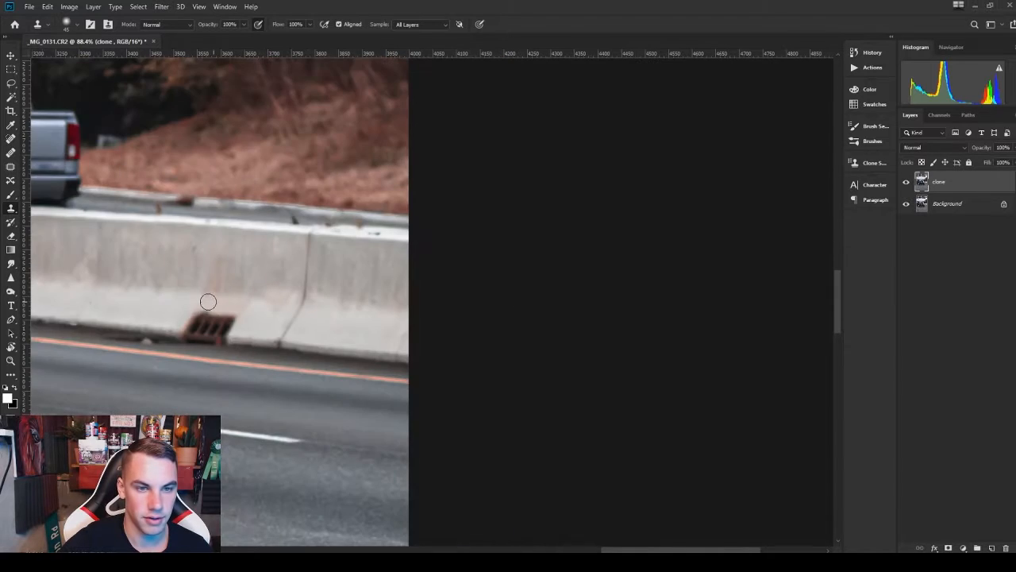
pyautogui.scroll(3, 191, 311)
pyautogui.scroll(-5, 175, 347)
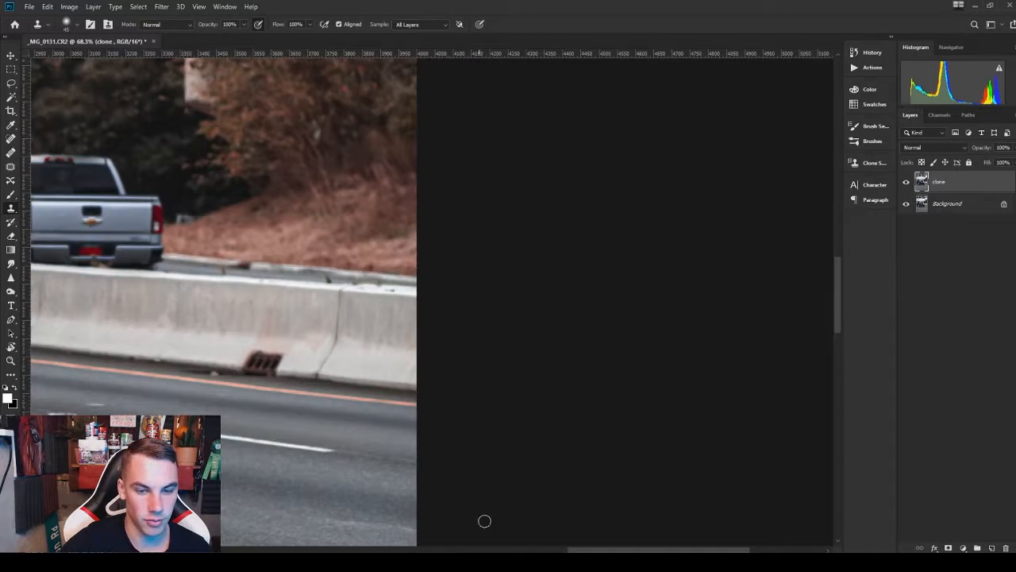
pyautogui.scroll(5, 280, 281)
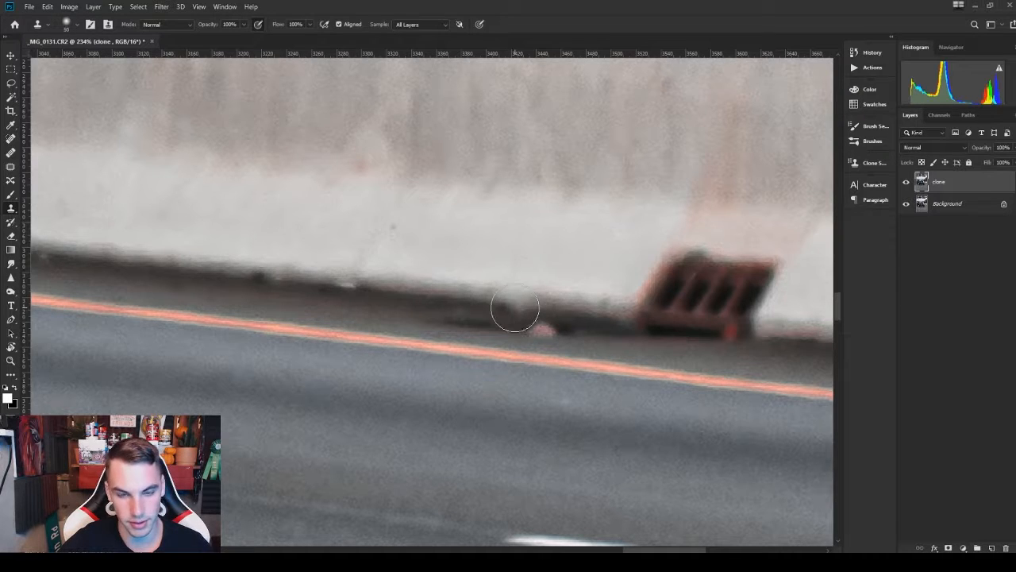
pyautogui.press(']')
pyautogui.press(']')
pyautogui.press(']')
pyautogui.press(']')
pyautogui.press(']')
pyautogui.press(']')
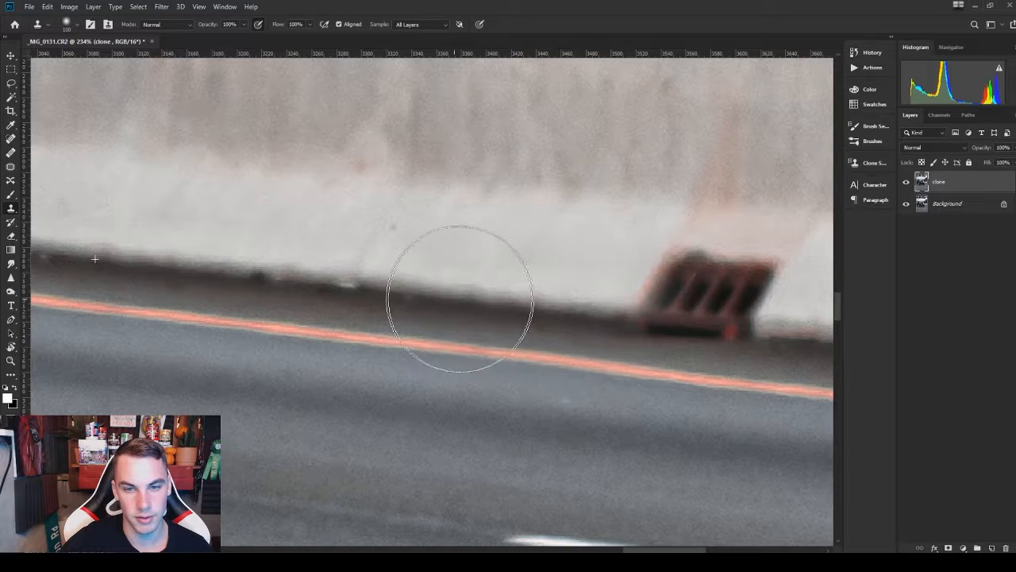
pyautogui.moveTo(695, 290); pyautogui.dragTo(703, 282)
# Sample the dark exhaust smoke and clone it over the two bright headlights at the photo's edge behind the truck
pyautogui.scroll(-8, 703, 282)
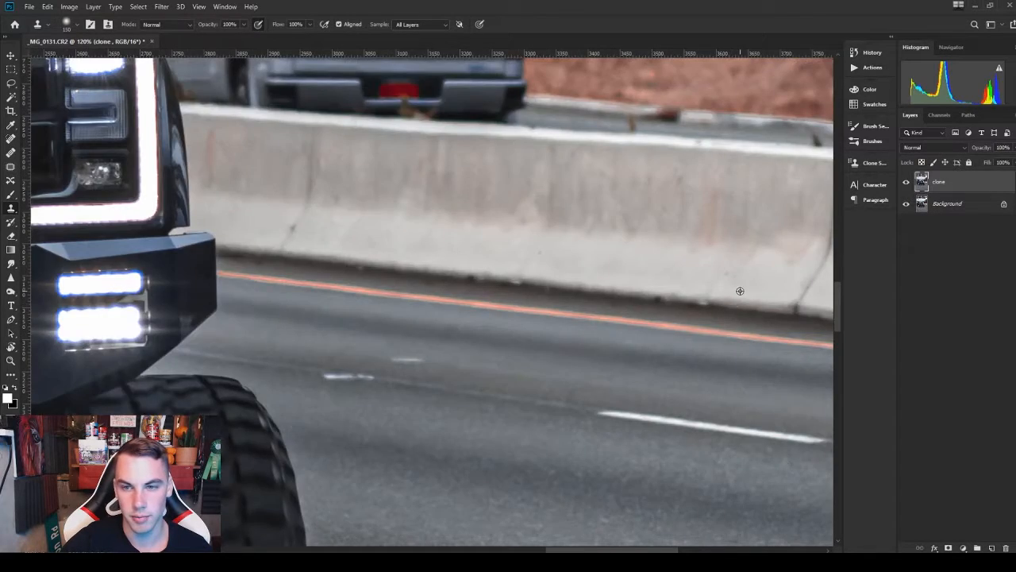
pyautogui.scroll(-2, 772, 304)
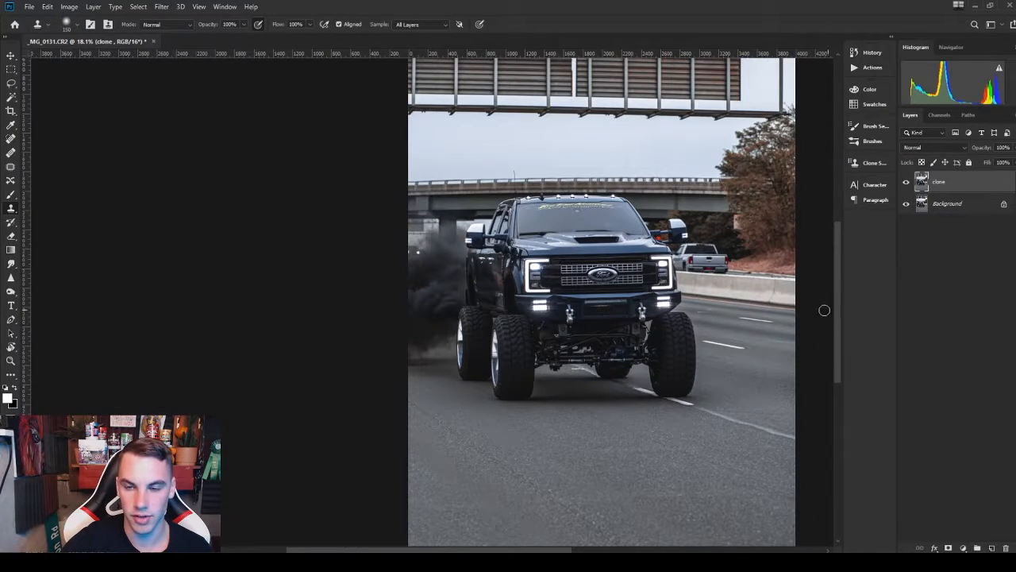
pyautogui.scroll(9, 432, 250)
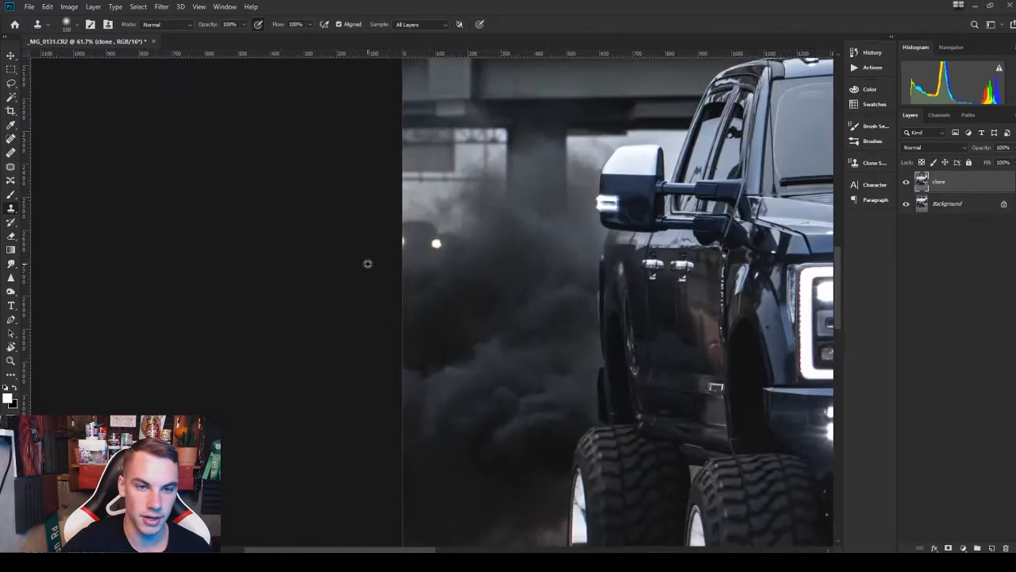
pyautogui.keyDown('alt'); pyautogui.click(739, 349); pyautogui.keyUp('alt')
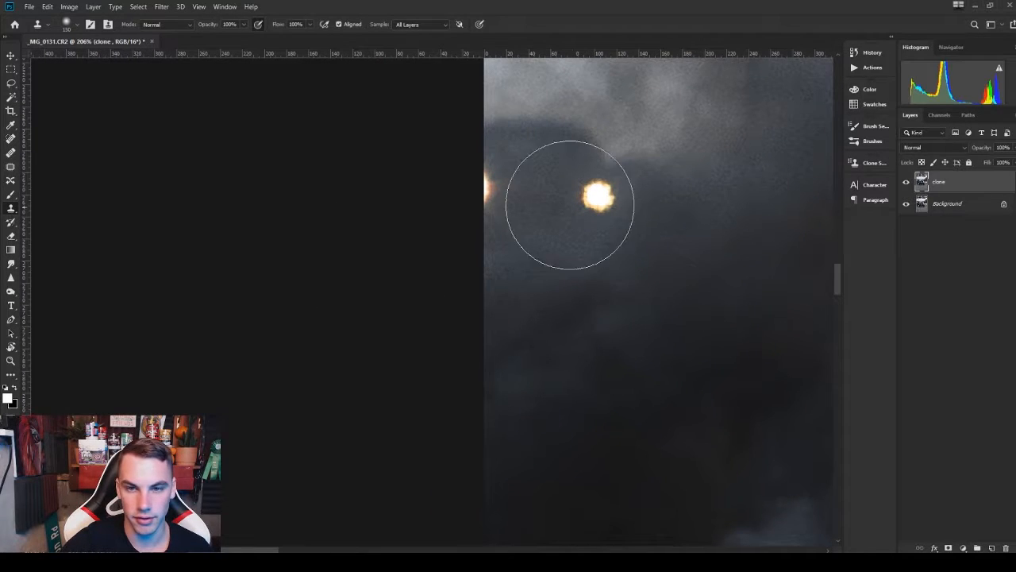
pyautogui.moveTo(570, 199)
pyautogui.mouseDown()
pyautogui.moveTo(602, 201)
pyautogui.moveTo(585, 212)
pyautogui.moveTo(513, 188)
pyautogui.moveTo(493, 239)
pyautogui.mouseUp()
# Toggle the clone layer's visibility repeatedly to compare the whole photo before and after the cleanup
pyautogui.scroll(-11, 289, 94)
pyautogui.press('5')
pyautogui.press('2')
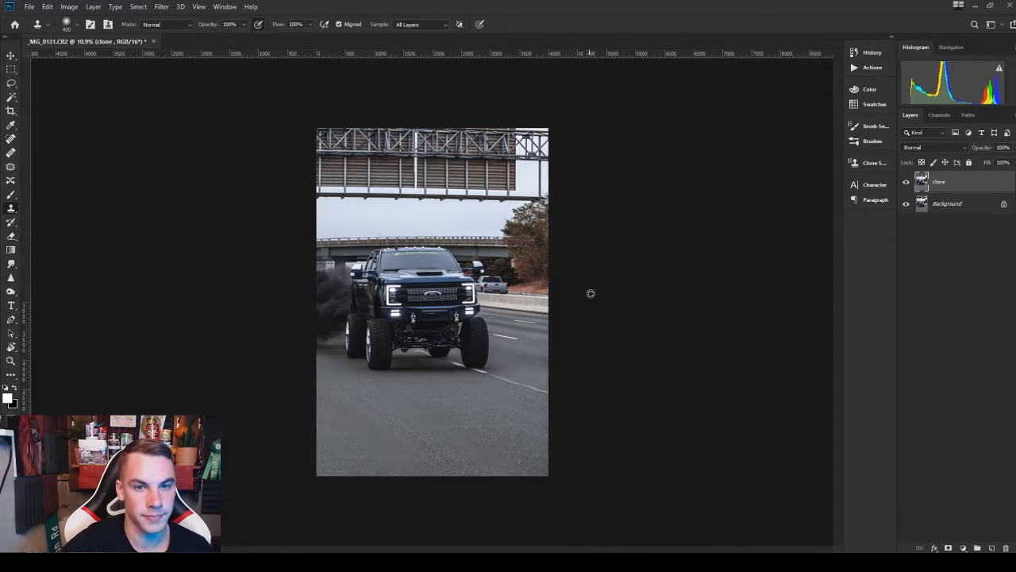
pyautogui.scroll(3, 590, 293)
pyautogui.click(906, 183)
pyautogui.scroll(-2, 700, 208)
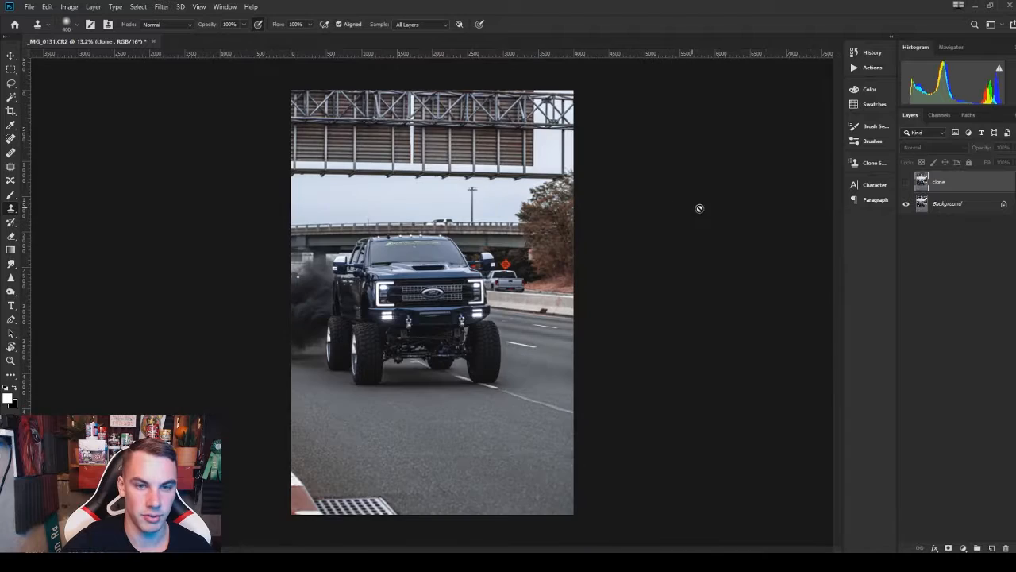
pyautogui.click(906, 184)
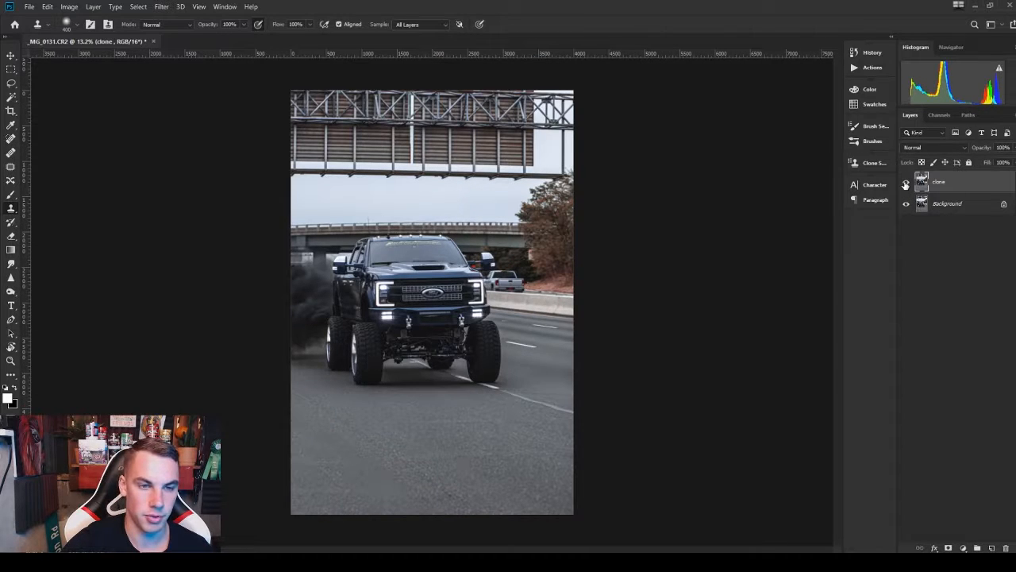
pyautogui.click(905, 183)
pyautogui.click(906, 184)
pyautogui.click(906, 183)
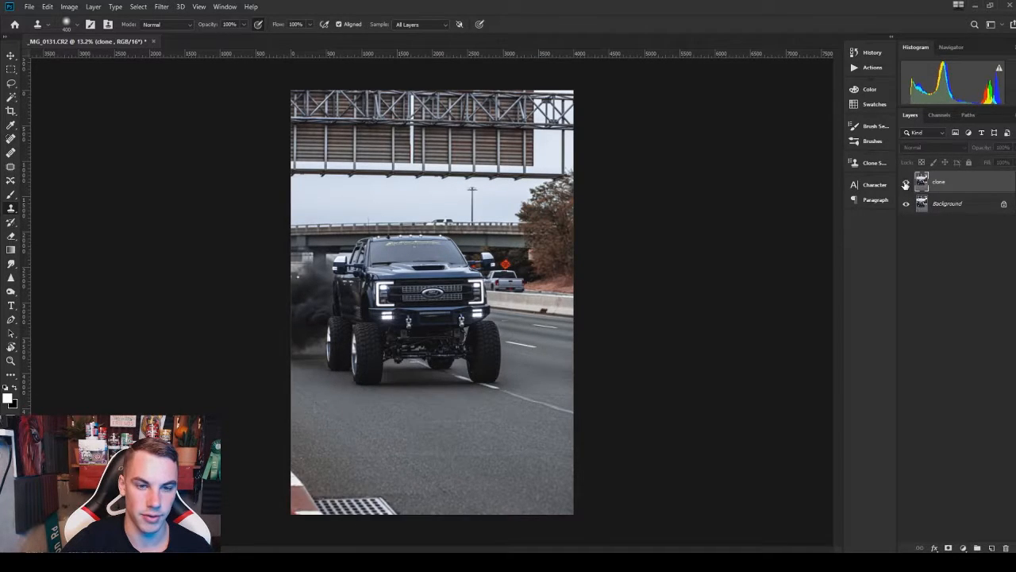
pyautogui.click(906, 183)
pyautogui.click(906, 184)
pyautogui.click(906, 183)
# Select the background beside the truck with the Polygonal Lasso, tracing the windshield pillar, mirror, hood and headlight edge and including the silver pickup
pyautogui.scroll(10, 433, 206)
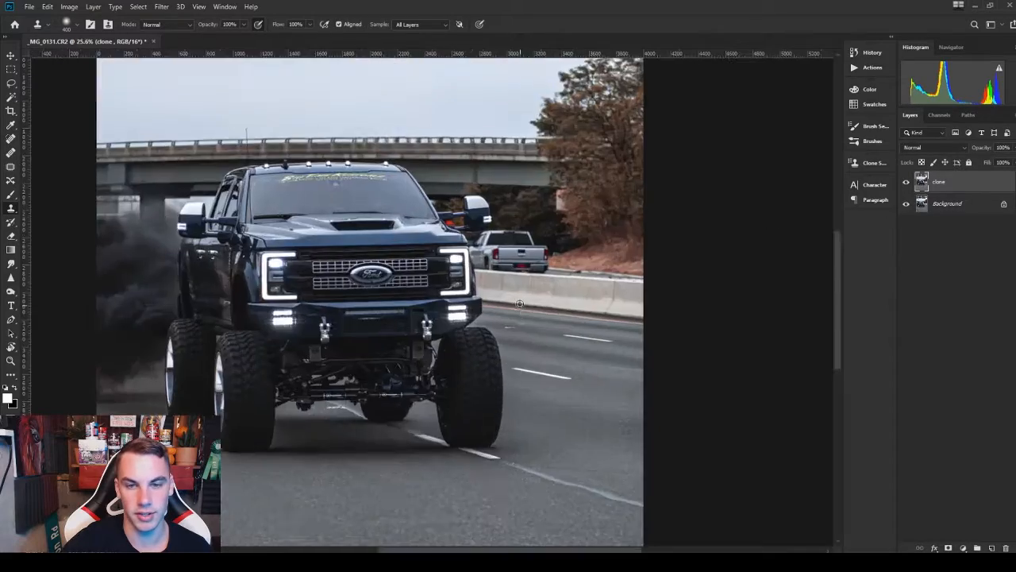
pyautogui.scroll(3, 433, 206)
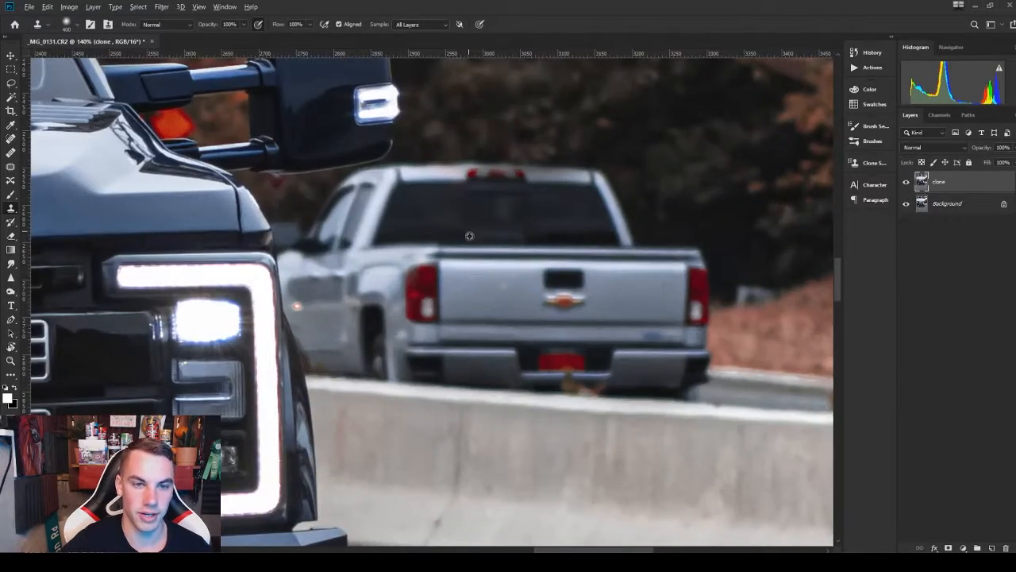
pyautogui.scroll(-6, 493, 239)
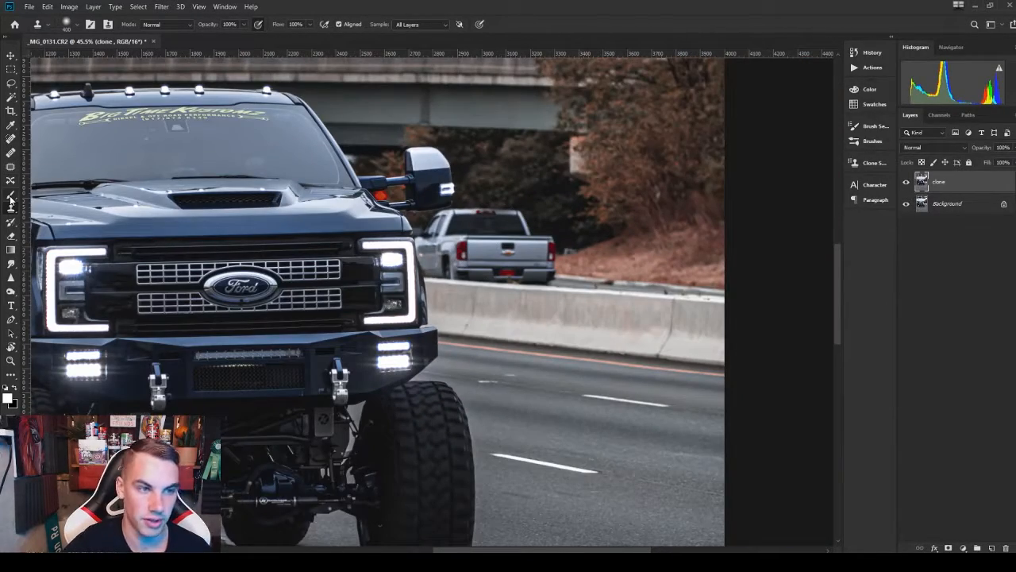
pyautogui.click(11, 82)
pyautogui.scroll(6, 450, 173)
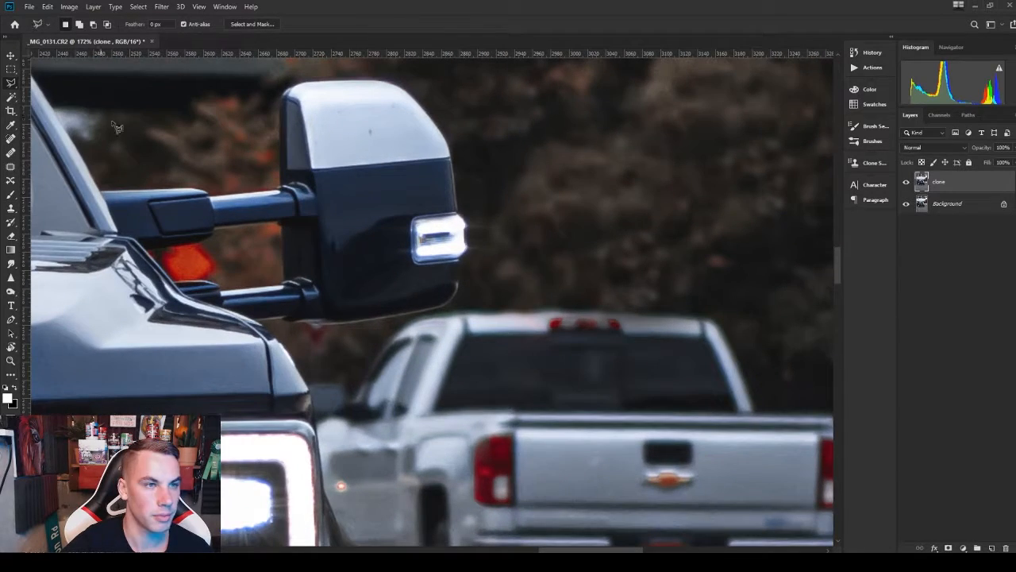
pyautogui.scroll(1, 312, 154)
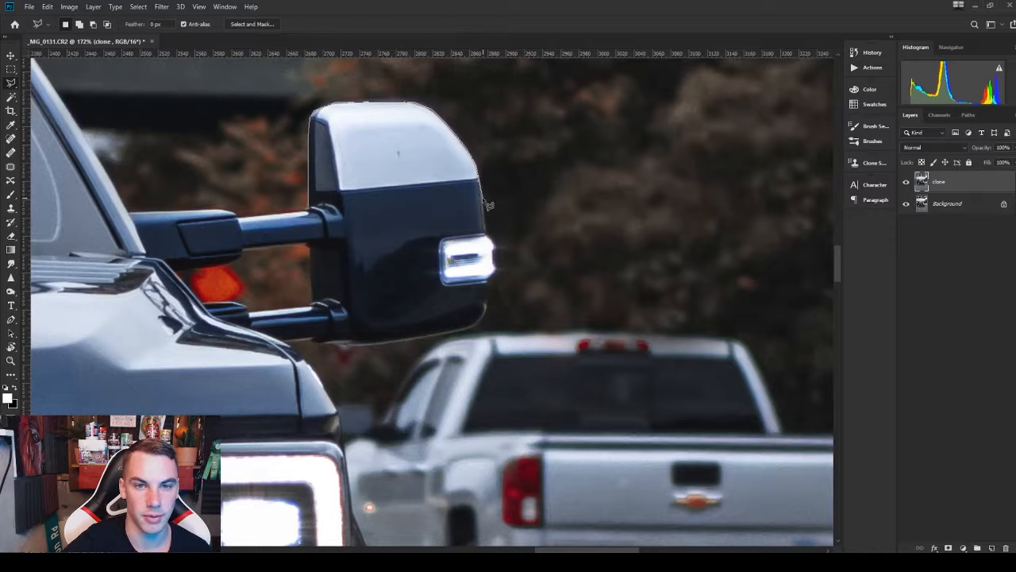
pyautogui.scroll(-6, 791, 258)
pyautogui.scroll(2, 795, 262)
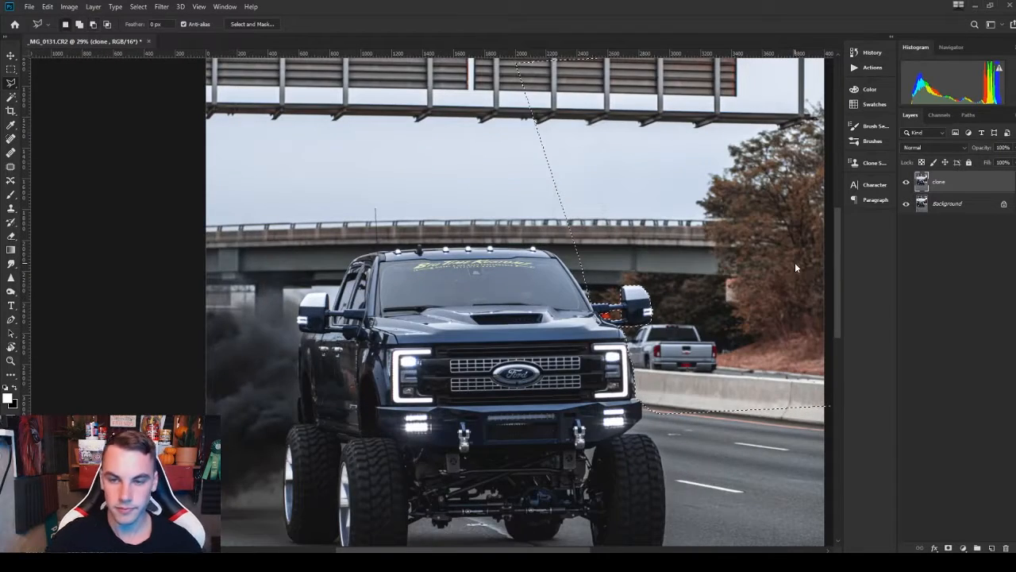
pyautogui.scroll(-2, 800, 271)
pyautogui.scroll(2, 800, 271)
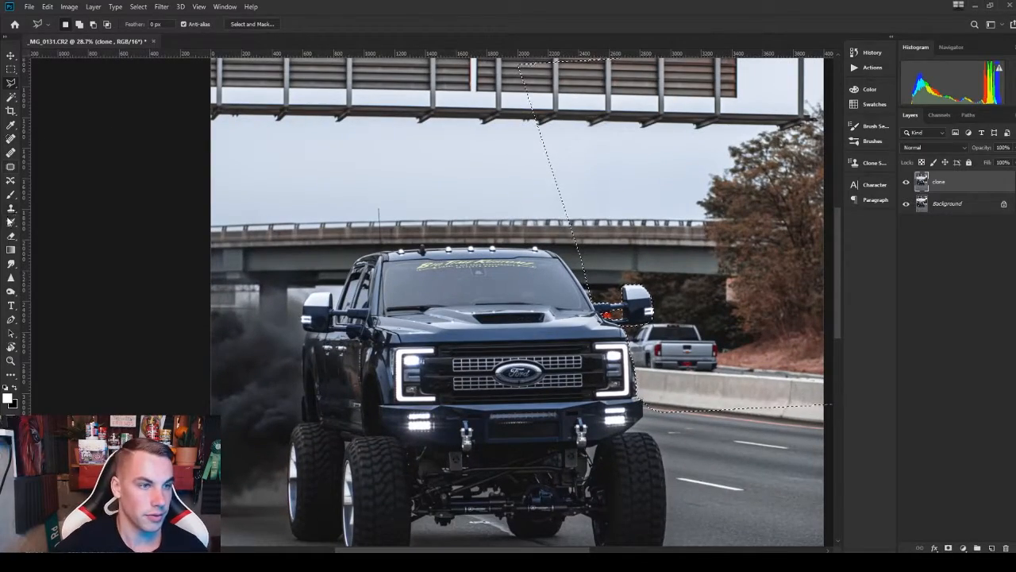
# Reduce the Clone Stamp brush to 80 px and clone the barrier's top edge and the road strip over the silver pickup's lower bumper
pyautogui.press('s')
pyautogui.scroll(4, 826, 238)
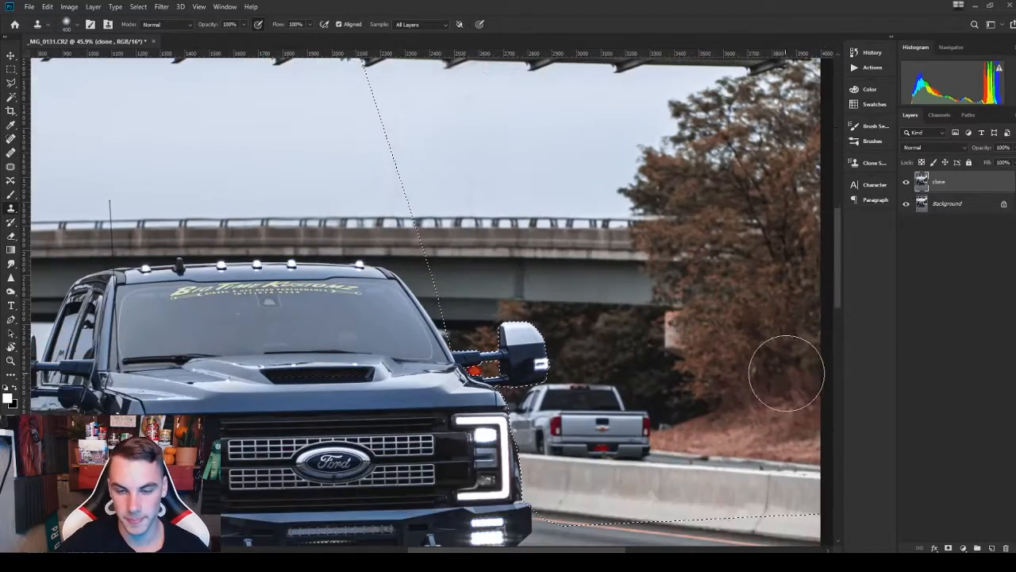
pyautogui.scroll(-2, 782, 382)
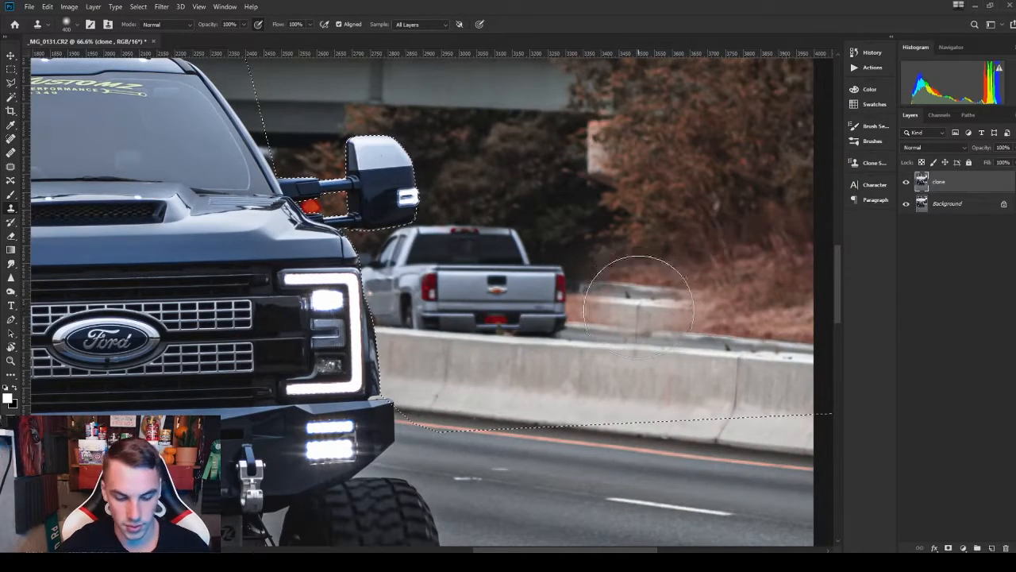
pyautogui.scroll(2, 651, 357)
pyautogui.scroll(2, 661, 416)
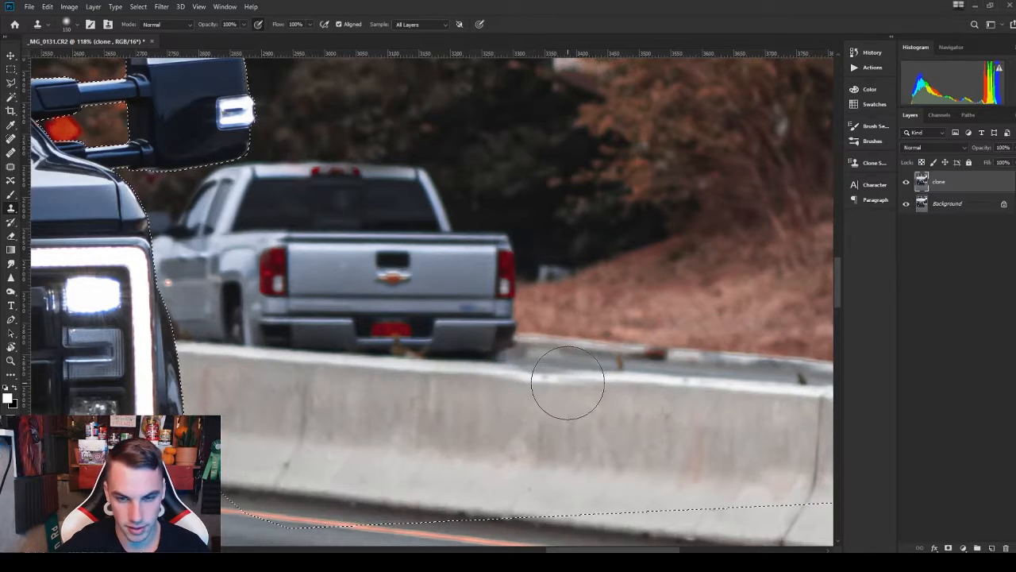
pyautogui.press('[')
pyautogui.press('[')
pyautogui.press('[')
pyautogui.press('[')
pyautogui.moveTo(622, 394); pyautogui.dragTo(703, 389)
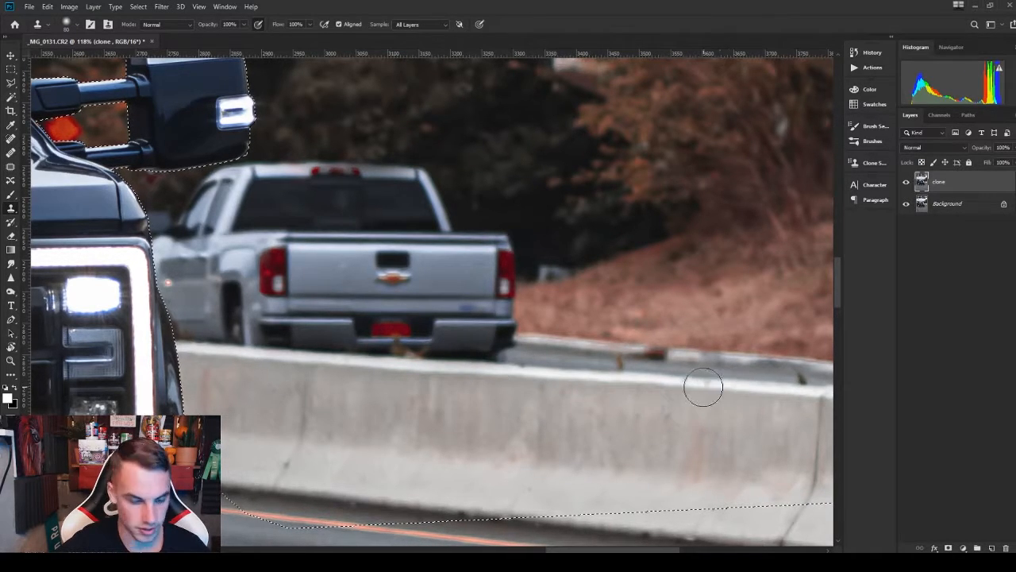
pyautogui.keyDown('alt'); pyautogui.click(730, 387); pyautogui.keyUp('alt')
pyautogui.moveTo(486, 374)
pyautogui.mouseDown()
pyautogui.moveTo(499, 370)
pyautogui.moveTo(243, 349)
pyautogui.mouseUp()
pyautogui.scroll(2, 499, 398)
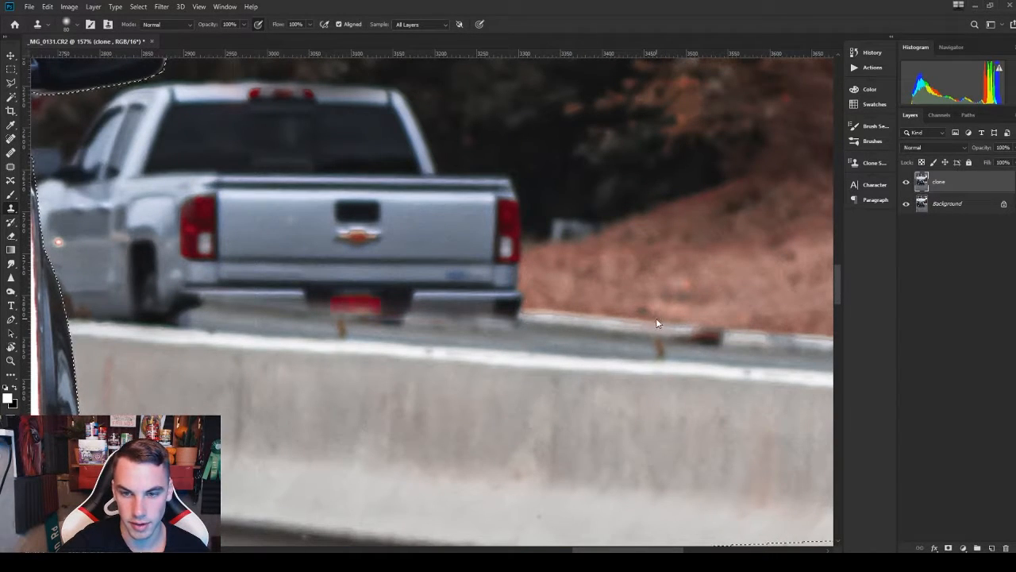
# Clone the curb and leaf-covered slope across the lower half of the silver pickup, and remove the small weeds along the barrier
pyautogui.scroll(-2, 501, 298)
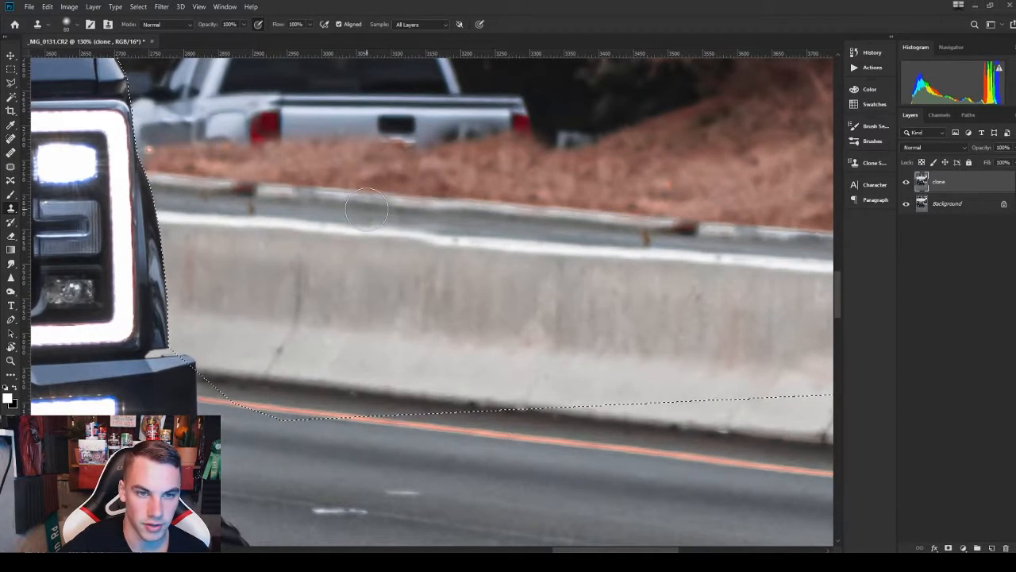
pyautogui.scroll(-2, 554, 220)
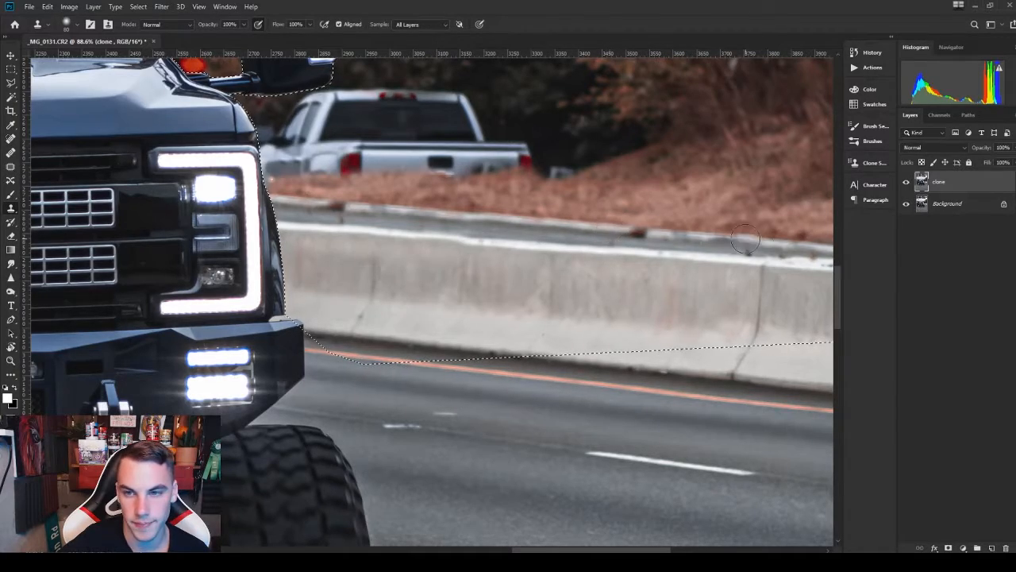
pyautogui.scroll(-3, 578, 246)
pyautogui.scroll(-1, 577, 247)
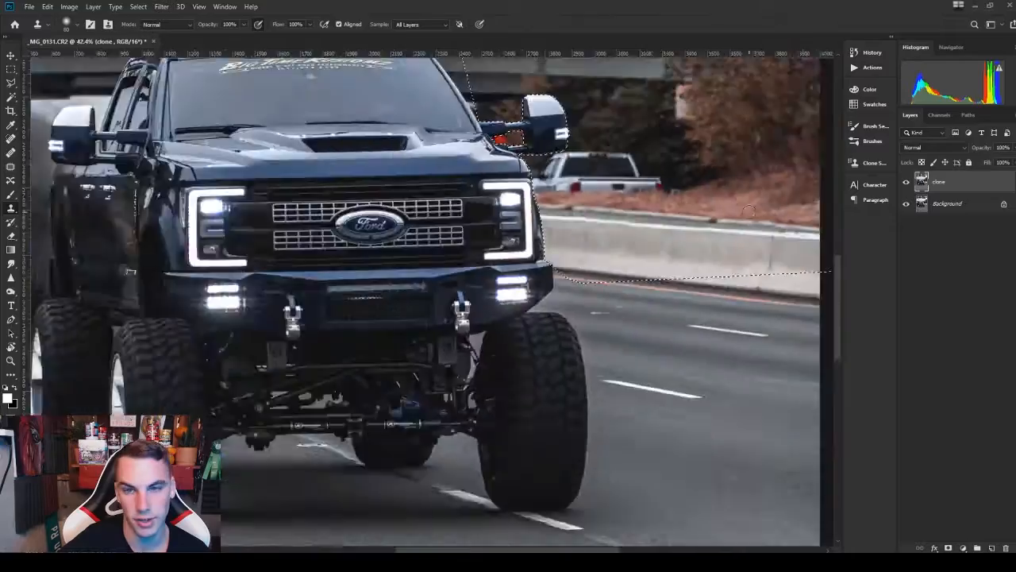
# Clone dark foliage over the rest of the silver pickup, down to the leaf-covered slope and the curb
pyautogui.scroll(4, 474, 261)
pyautogui.scroll(1, 545, 211)
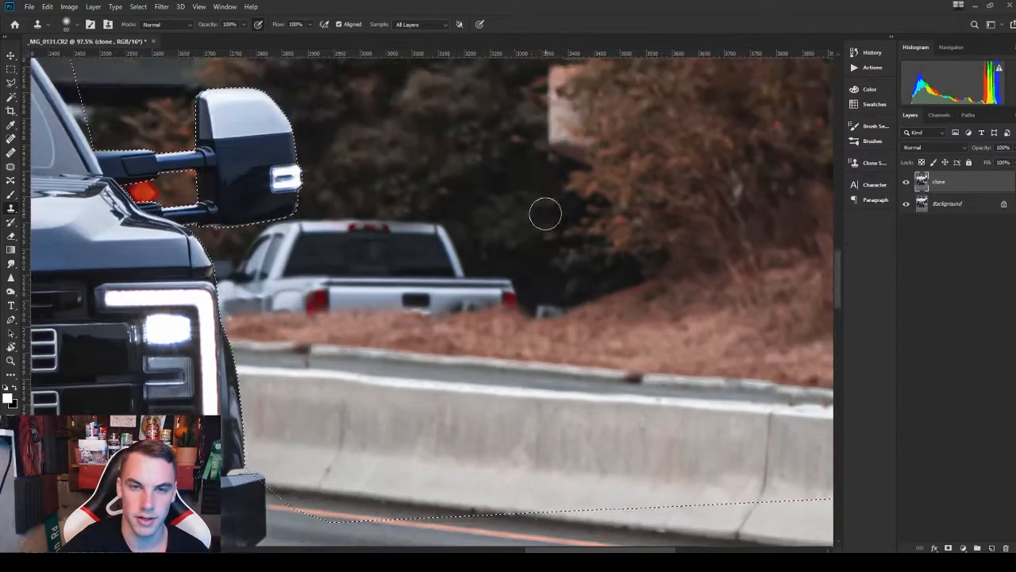
pyautogui.scroll(3, 453, 143)
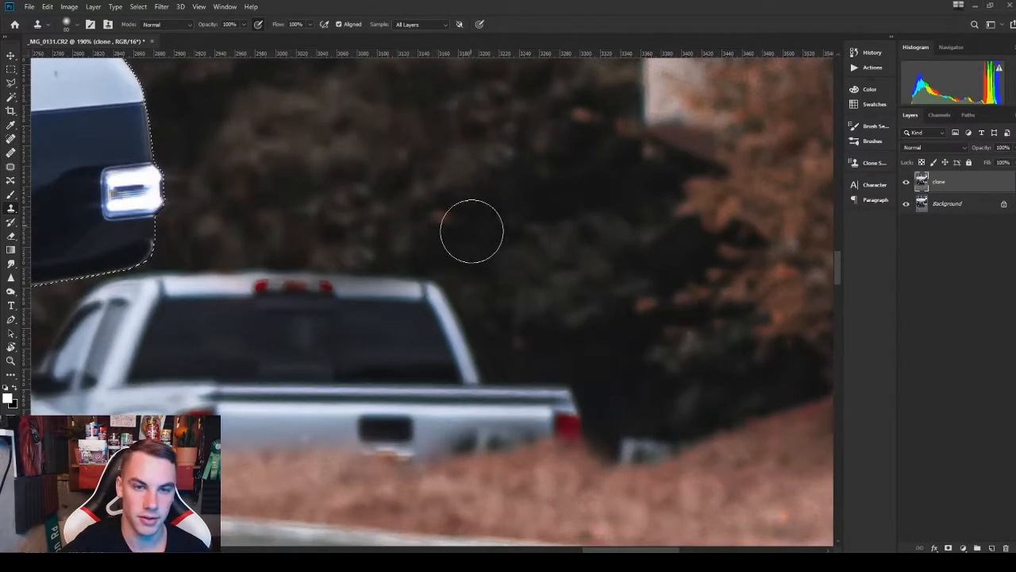
pyautogui.scroll(-2, 472, 229)
pyautogui.moveTo(548, 329)
pyautogui.mouseDown()
pyautogui.moveTo(562, 363)
pyautogui.moveTo(574, 357)
pyautogui.moveTo(471, 357)
pyautogui.moveTo(419, 338)
pyautogui.mouseUp()
pyautogui.moveTo(668, 386); pyautogui.dragTo(635, 362)
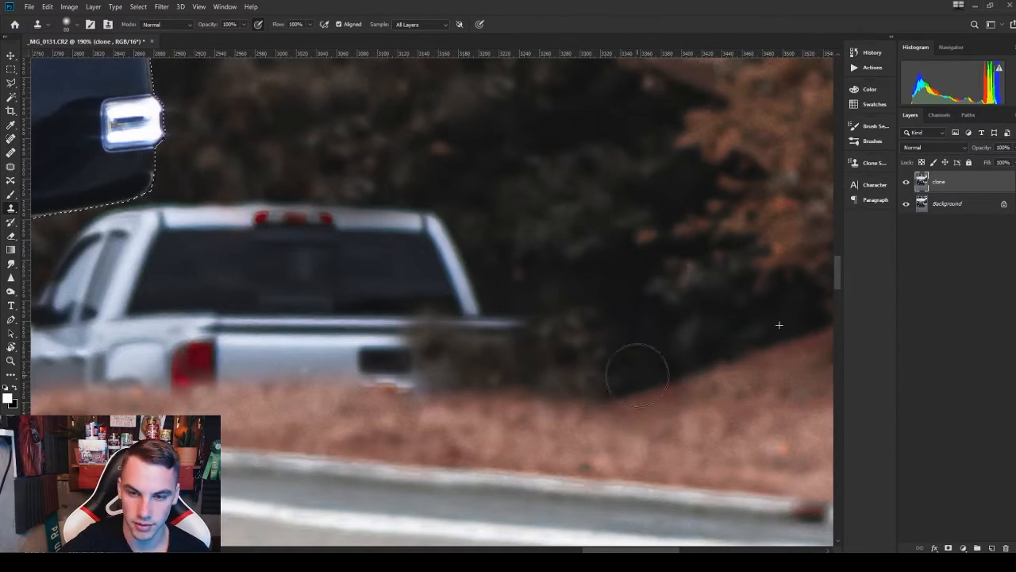
pyautogui.scroll(-3, 345, 232)
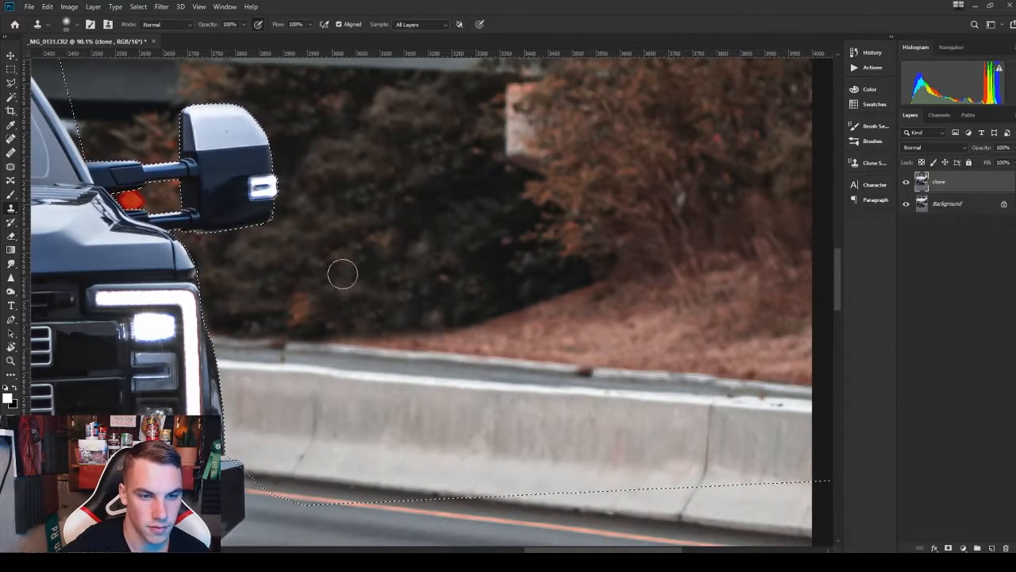
# Clear the selection and compare the whole photo with the clone layer hidden and shown
pyautogui.scroll(-5, 257, 352)
pyautogui.scroll(-2, 272, 200)
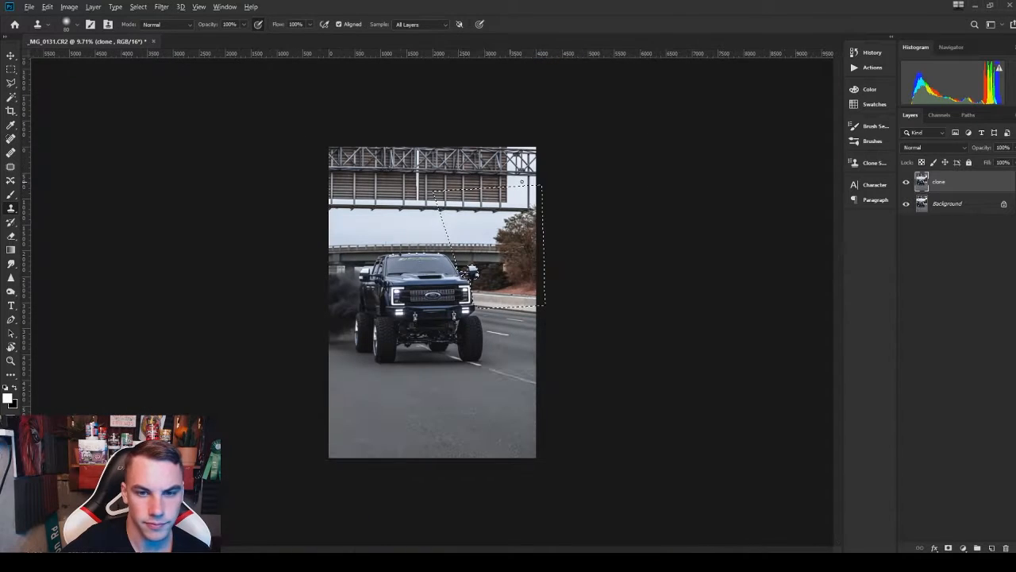
pyautogui.click(907, 182)
pyautogui.click(907, 183)
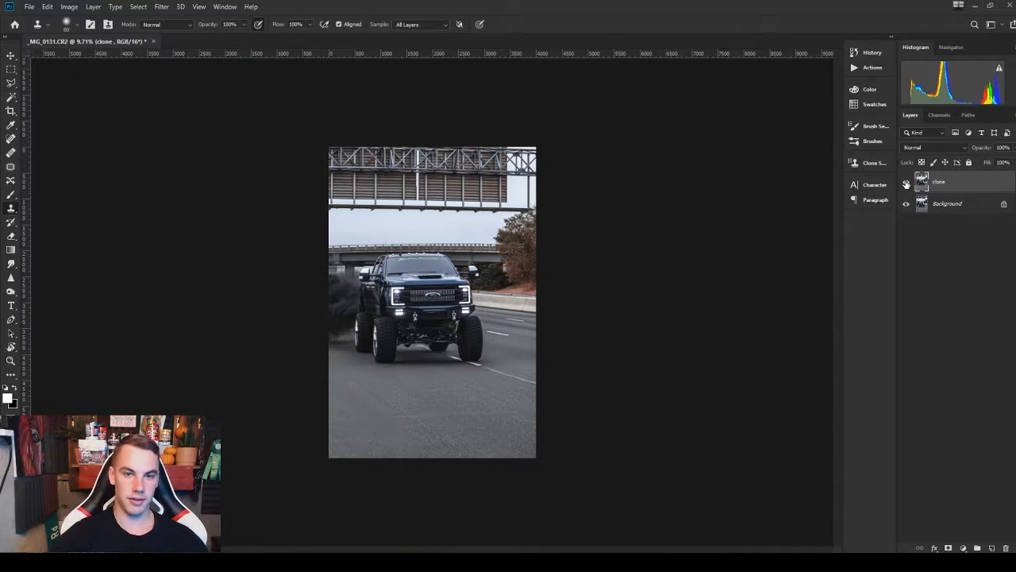
pyautogui.click(907, 182)
pyautogui.click(907, 183)
pyautogui.click(907, 182)
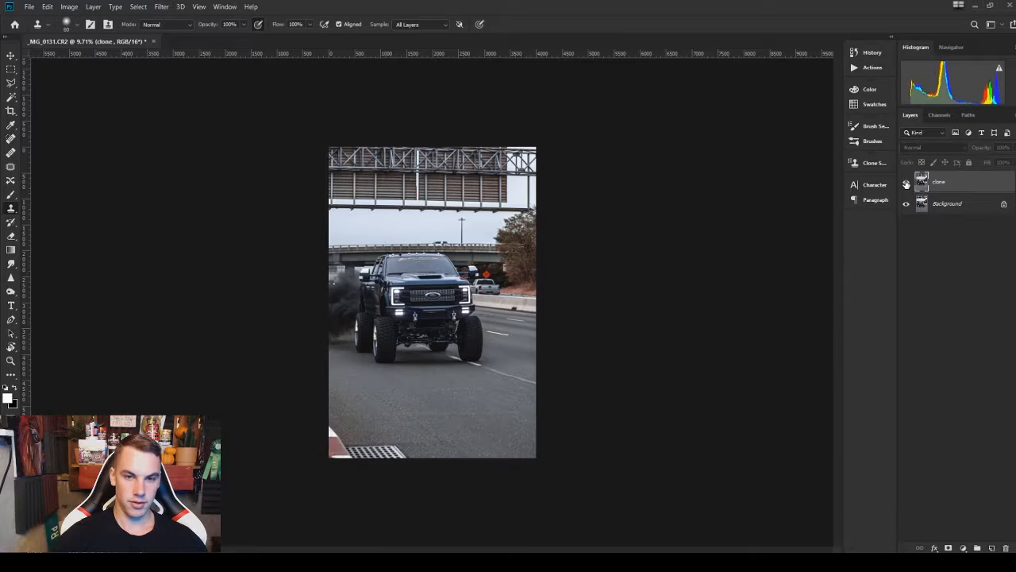
pyautogui.click(907, 183)
pyautogui.click(906, 183)
pyautogui.click(907, 183)
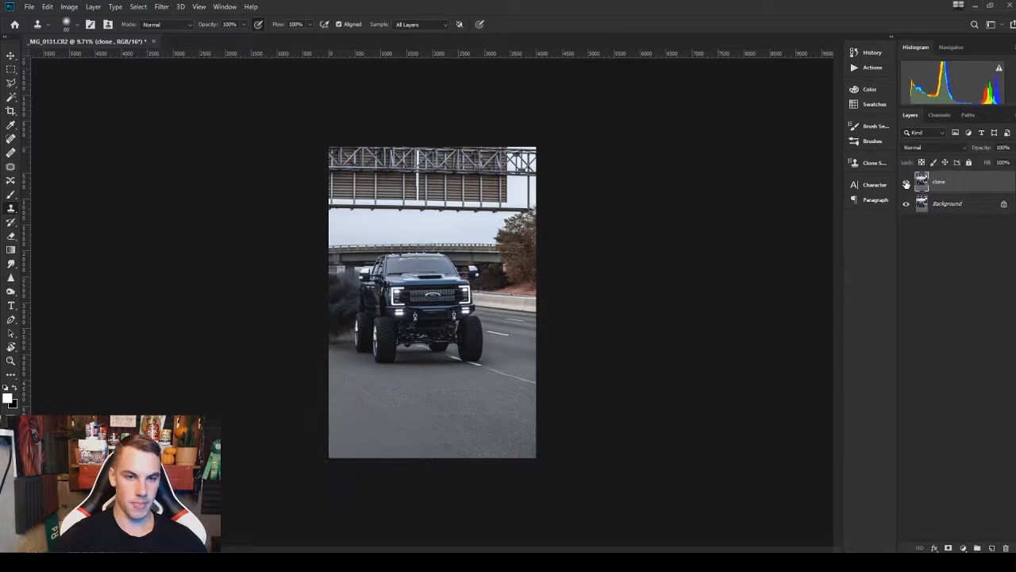
pyautogui.click(907, 182)
pyautogui.click(907, 183)
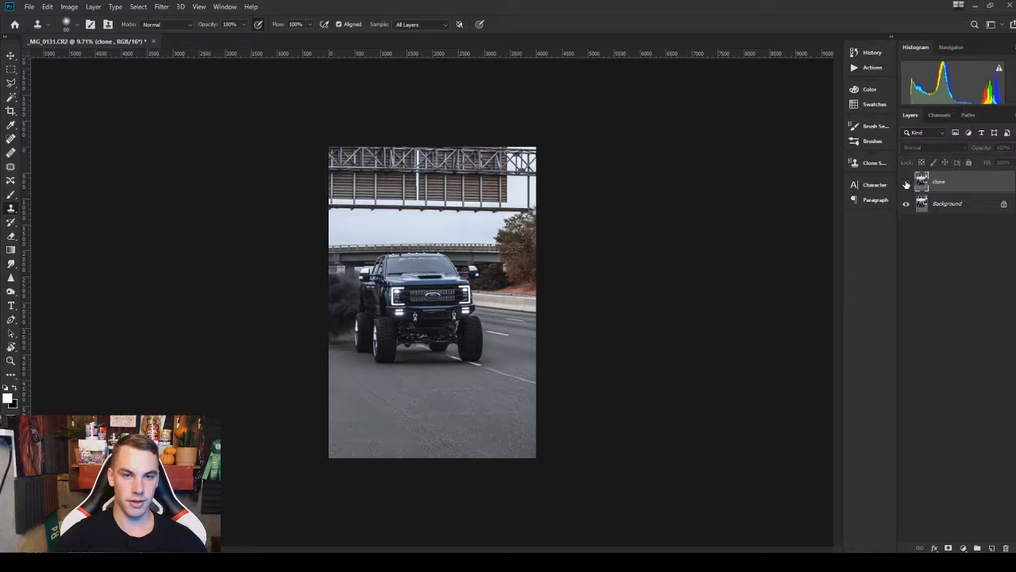
pyautogui.click(907, 182)
pyautogui.click(906, 183)
pyautogui.click(907, 183)
pyautogui.click(907, 183)
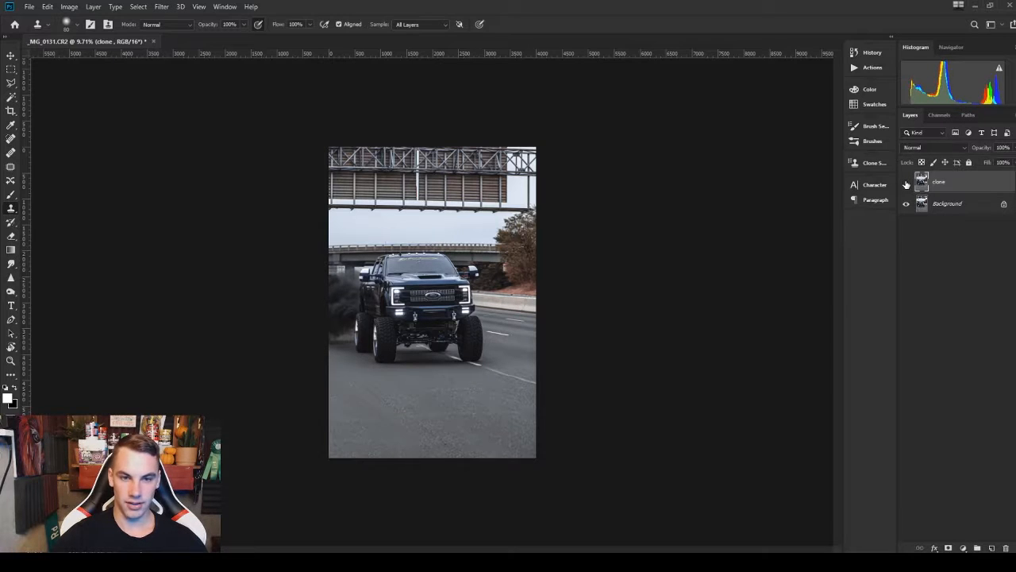
pyautogui.click(907, 183)
pyautogui.click(907, 182)
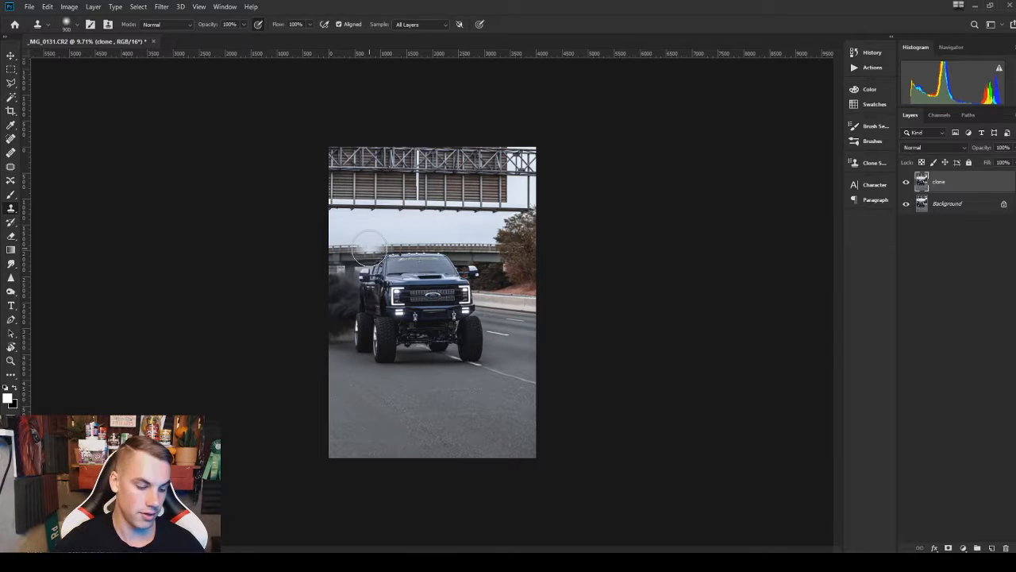
# Try to clone sky over the lower edge of the overhead sign gantry with a 700 px brush
pyautogui.scroll(-2, 372, 246)
pyautogui.scroll(2, 371, 246)
pyautogui.scroll(-1, 337, 187)
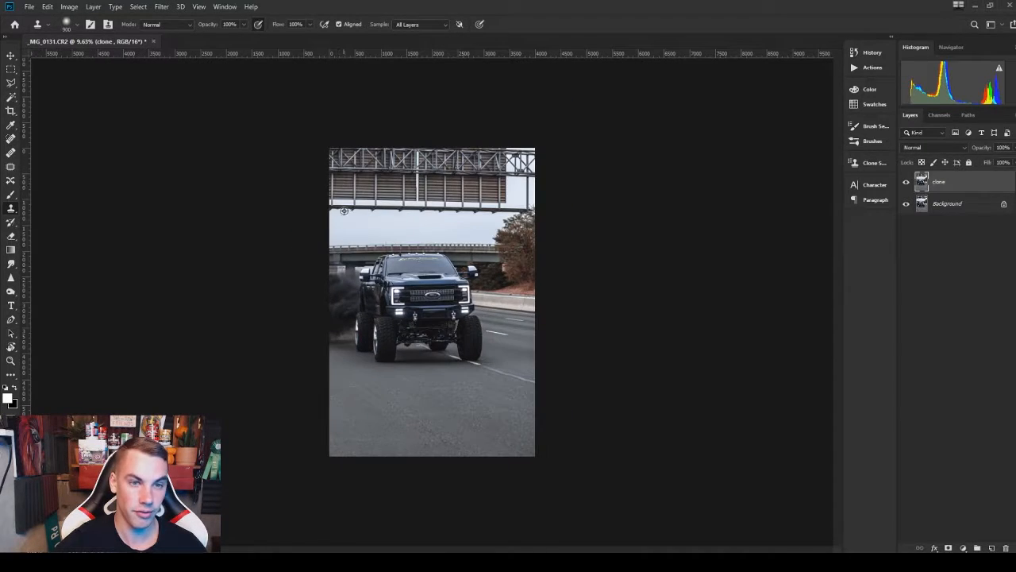
pyautogui.scroll(2, 343, 211)
pyautogui.press('[')
pyautogui.press('[')
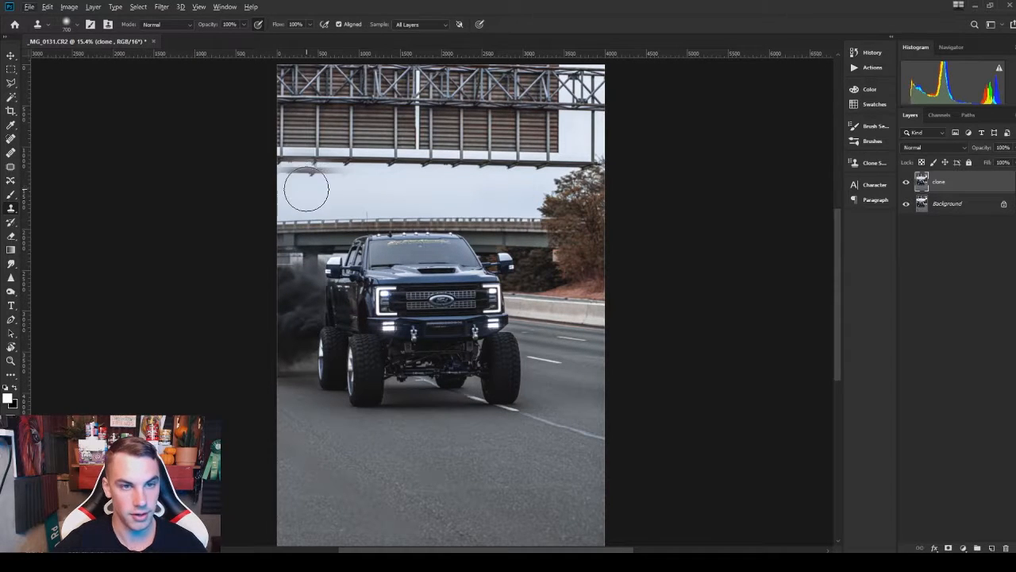
pyautogui.moveTo(262, 159); pyautogui.dragTo(528, 163)
pyautogui.scroll(-2, 633, 224)
pyautogui.hotkey('ctrl', 'z')
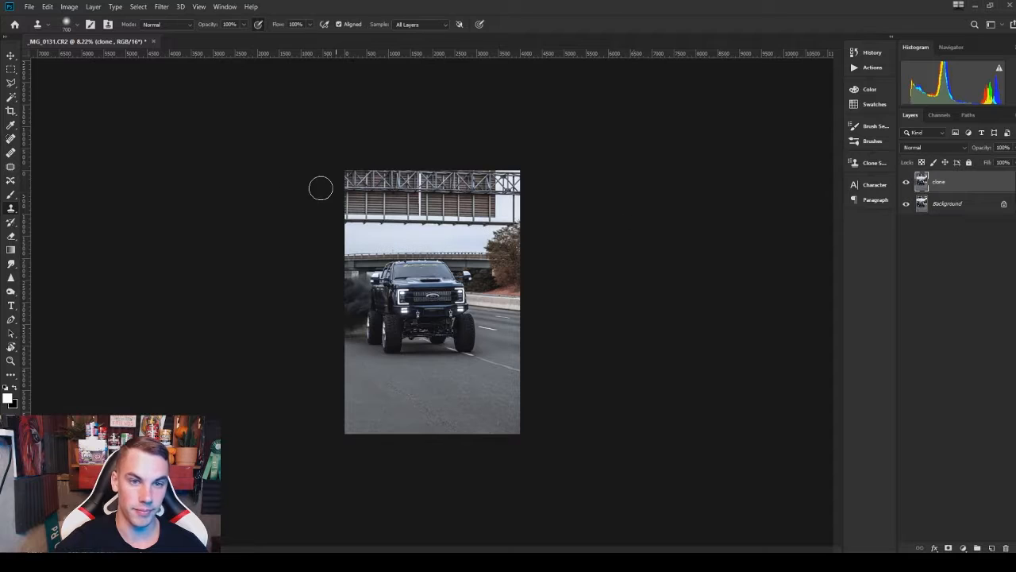
pyautogui.scroll(2, 429, 350)
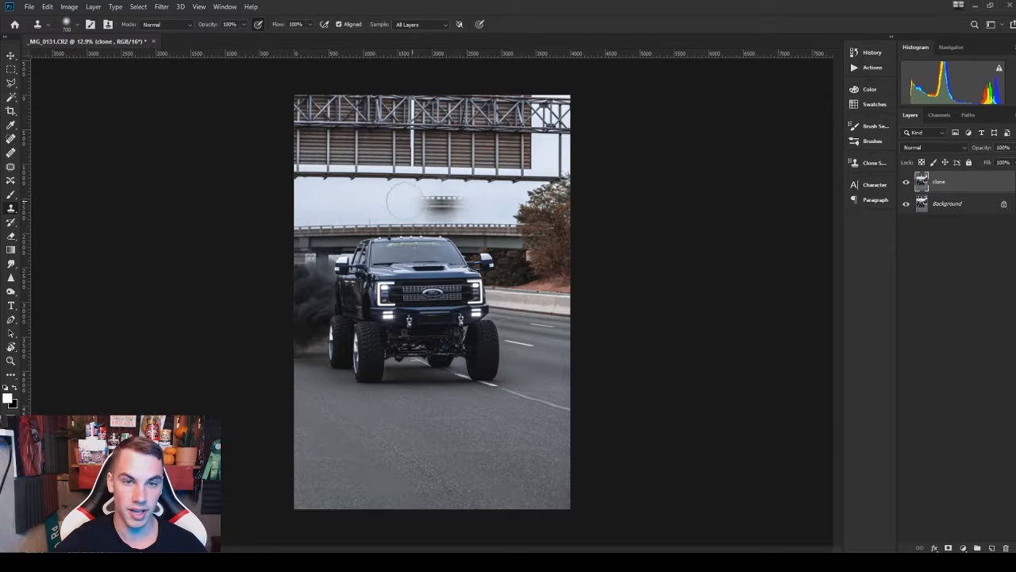
# Hide and restore the clone layer to check the retouched areas against the original
pyautogui.hotkey('ctrl', ',')
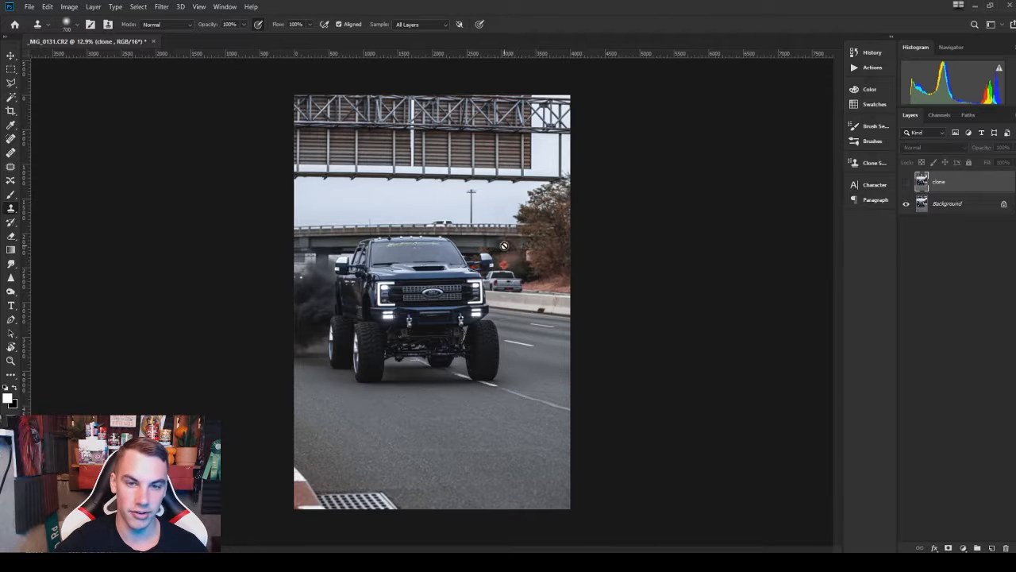
pyautogui.press('v')
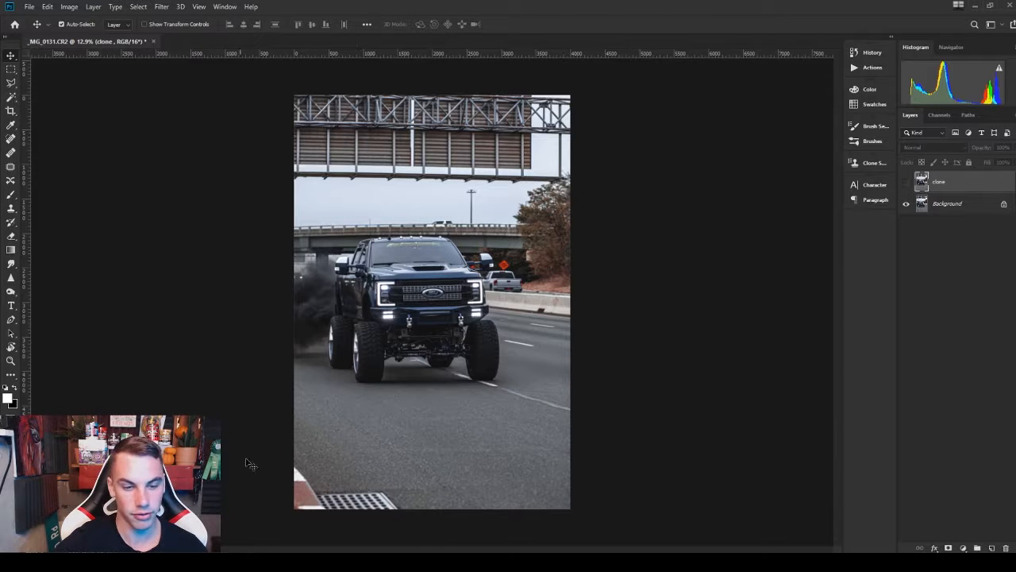
pyautogui.click(906, 182)
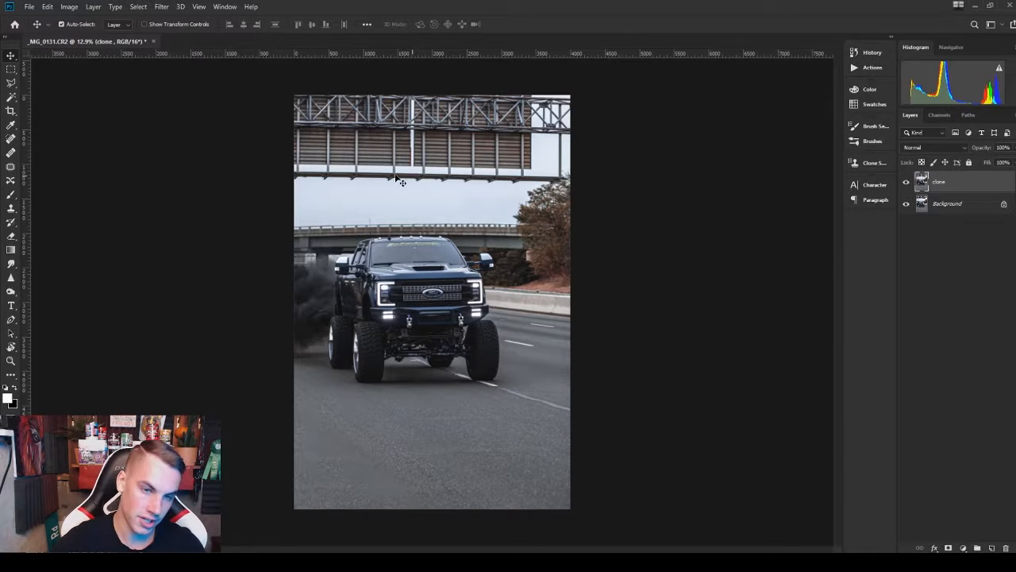
# Start a 1:1 square crop below the overhead sign gantry and rotate the crop frame slightly
pyautogui.click(10, 111)
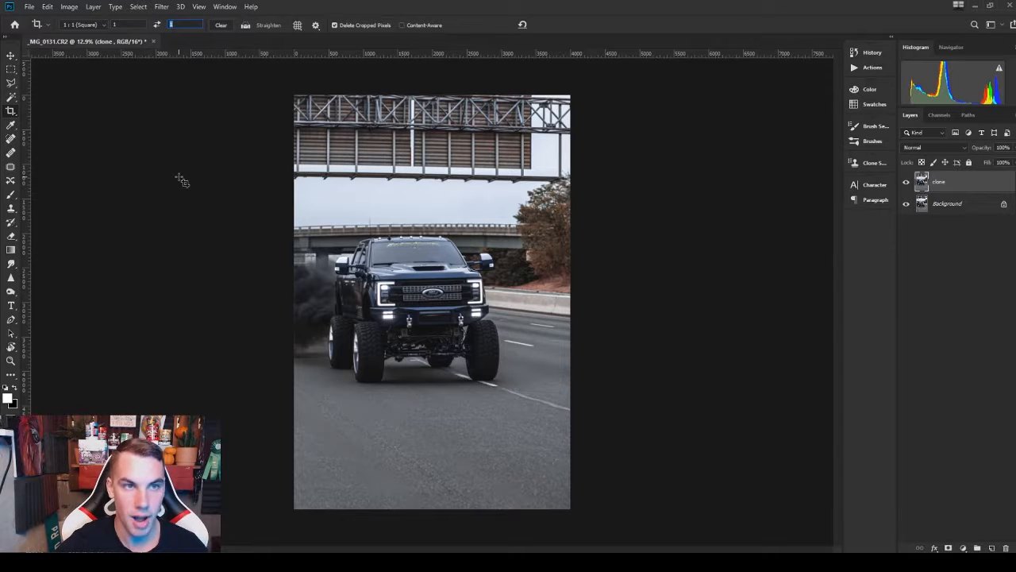
pyautogui.click(441, 189)
pyautogui.moveTo(440, 189); pyautogui.dragTo(443, 220)
pyautogui.moveTo(472, 178); pyautogui.dragTo(439, 188)
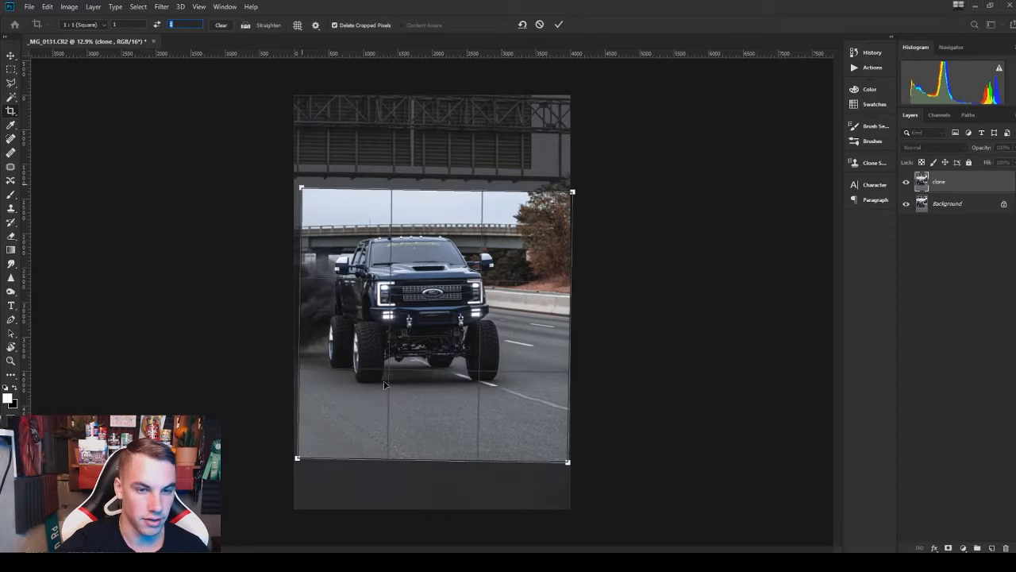
# Tighten the square crop around the truck and its smoke, keeping the top edge just under the sign gantry, and apply it
pyautogui.moveTo(569, 462); pyautogui.dragTo(528, 427)
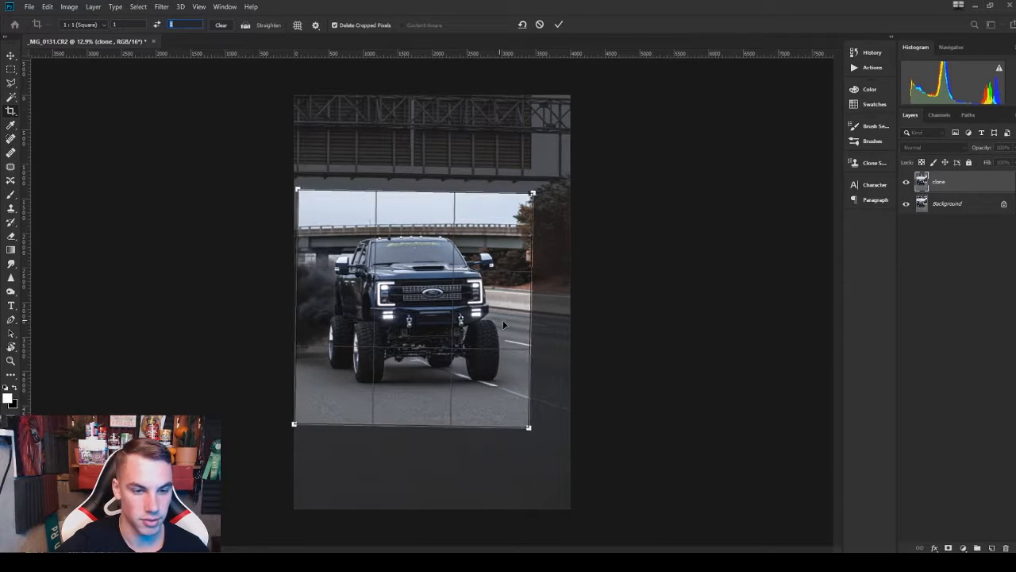
pyautogui.moveTo(533, 192); pyautogui.dragTo(544, 182)
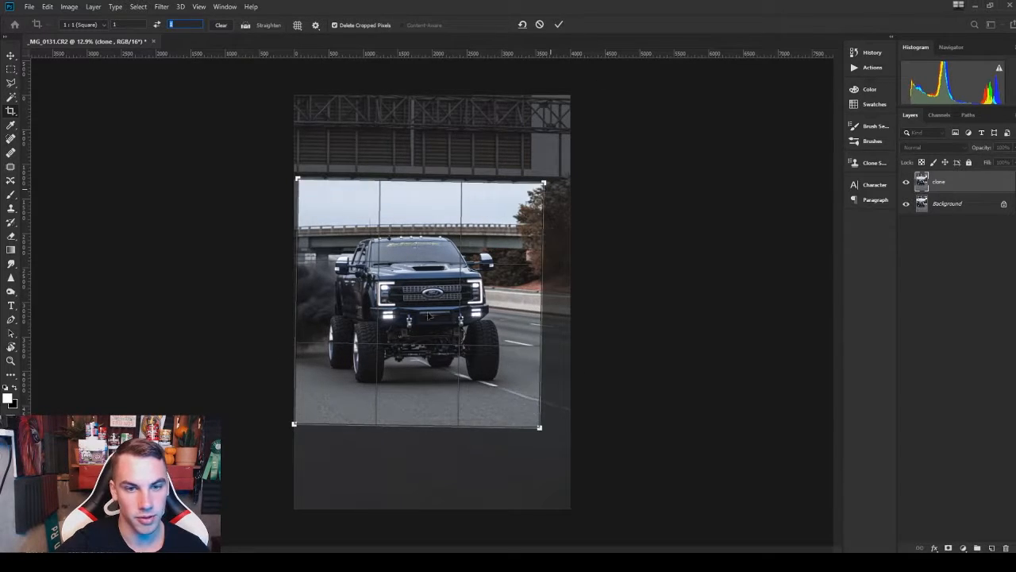
pyautogui.moveTo(444, 297); pyautogui.dragTo(447, 297)
pyautogui.click(561, 24)
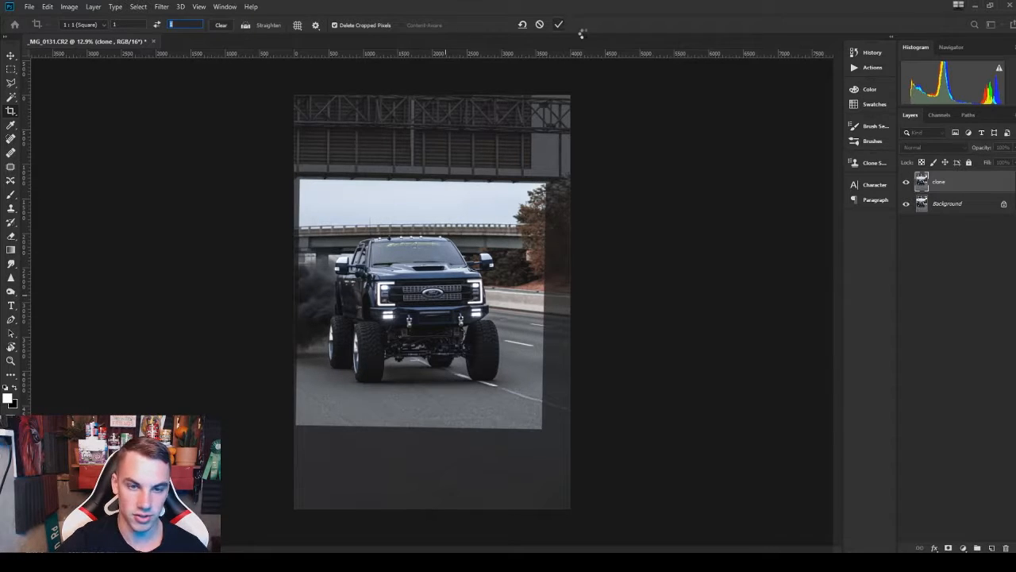
pyautogui.hotkey('ctrl', '0')
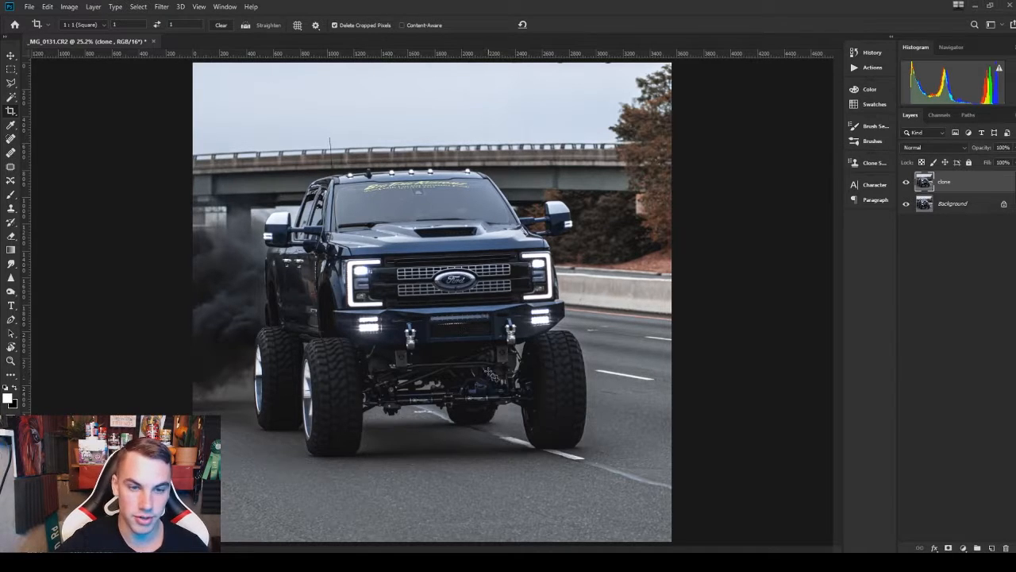
pyautogui.scroll(-1, 368, 279)
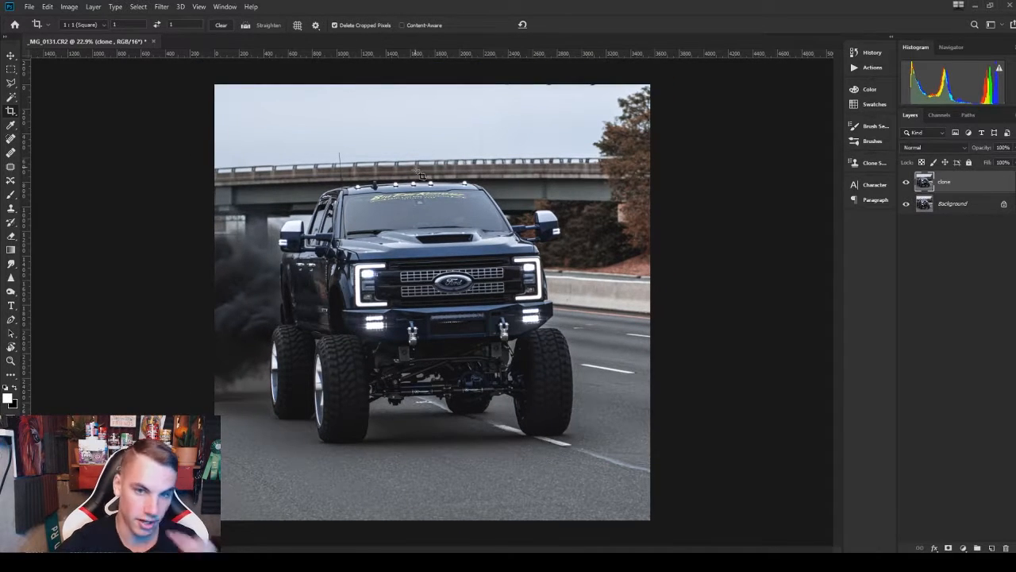
pyautogui.scroll(-2, 416, 169)
pyautogui.scroll(1, 441, 257)
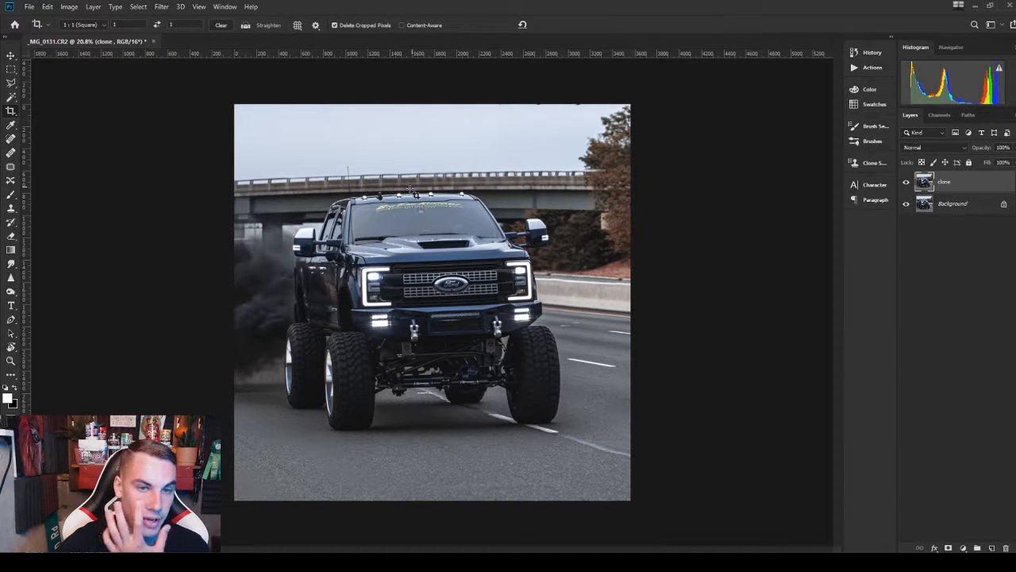
# Darken the truck's windshield with the Burn tool, using a 300 px brush on the midtones at 22% exposure
pyautogui.scroll(3, 456, 195)
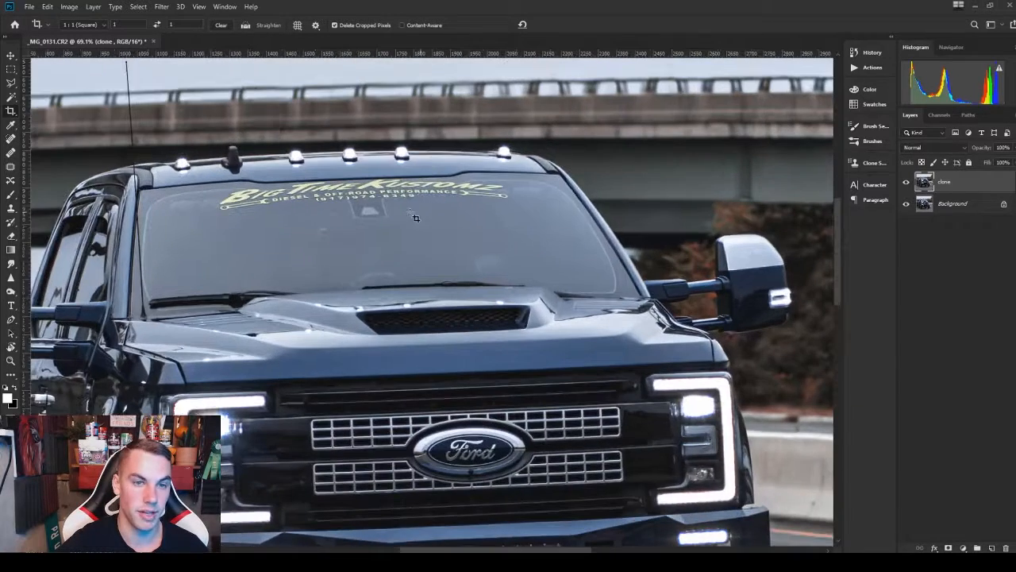
pyautogui.click(12, 290)
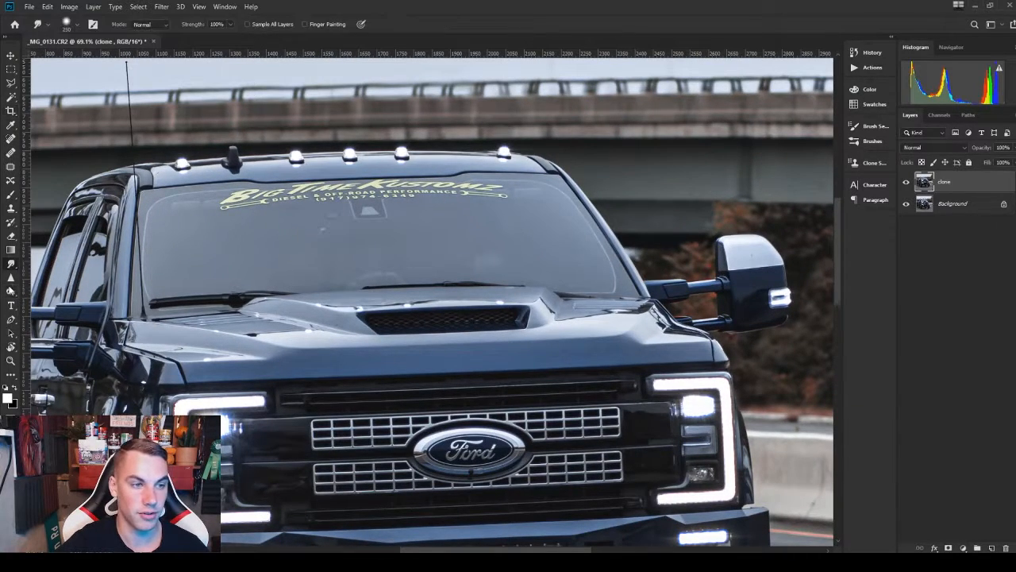
pyautogui.scroll(-2, 350, 214)
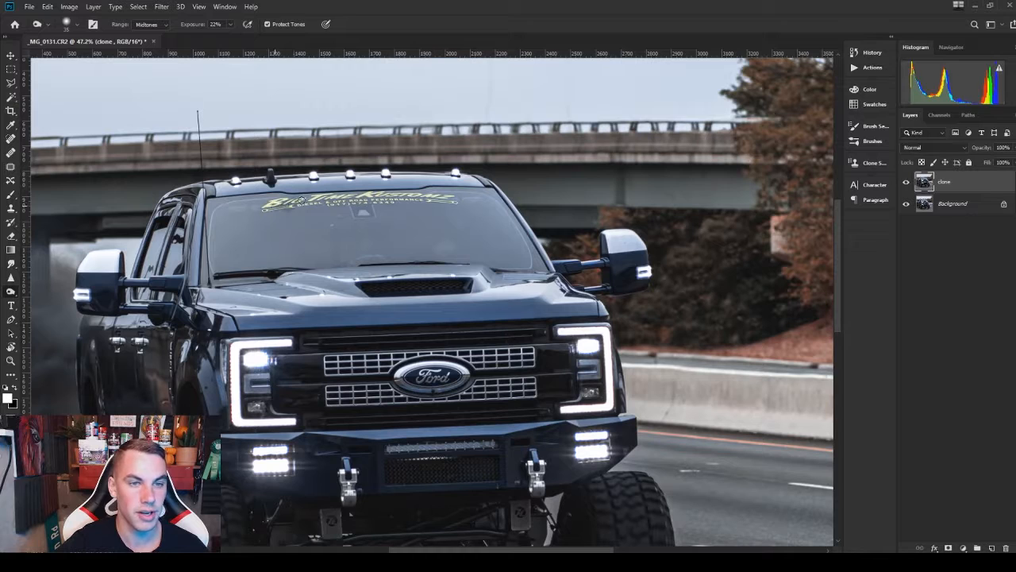
pyautogui.scroll(-2, 386, 247)
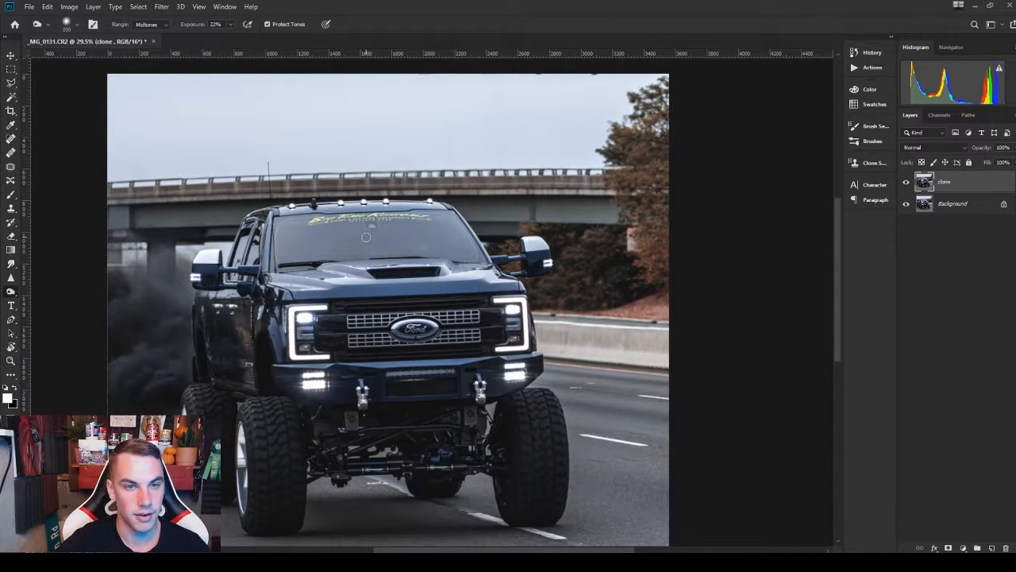
pyautogui.press(']')
pyautogui.press(']')
pyautogui.press(']')
pyautogui.press(']')
pyautogui.press(']')
pyautogui.press(']')
pyautogui.press('[')
pyautogui.press('[')
pyautogui.press('[')
pyautogui.press('[')
pyautogui.press('[')
pyautogui.press('[')
pyautogui.press('[')
pyautogui.press('[')
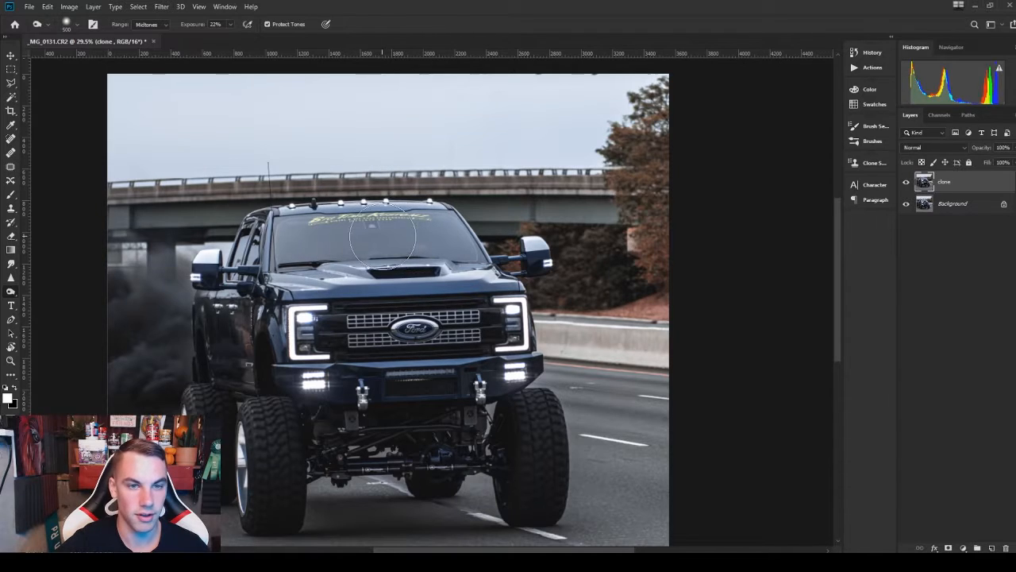
pyautogui.moveTo(388, 233)
pyautogui.mouseDown()
pyautogui.moveTo(310, 236)
pyautogui.moveTo(288, 253)
pyautogui.moveTo(424, 251)
pyautogui.moveTo(437, 242)
pyautogui.moveTo(410, 224)
pyautogui.moveTo(459, 243)
pyautogui.moveTo(276, 244)
pyautogui.moveTo(390, 235)
pyautogui.mouseUp()
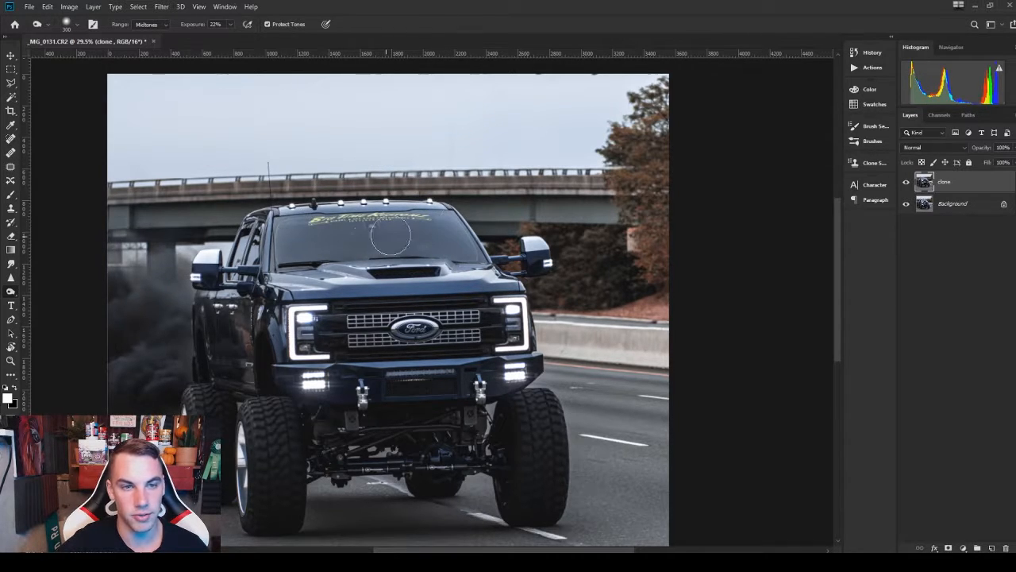
pyautogui.hotkey('ctrl', '-')
pyautogui.hotkey('ctrl', '-')
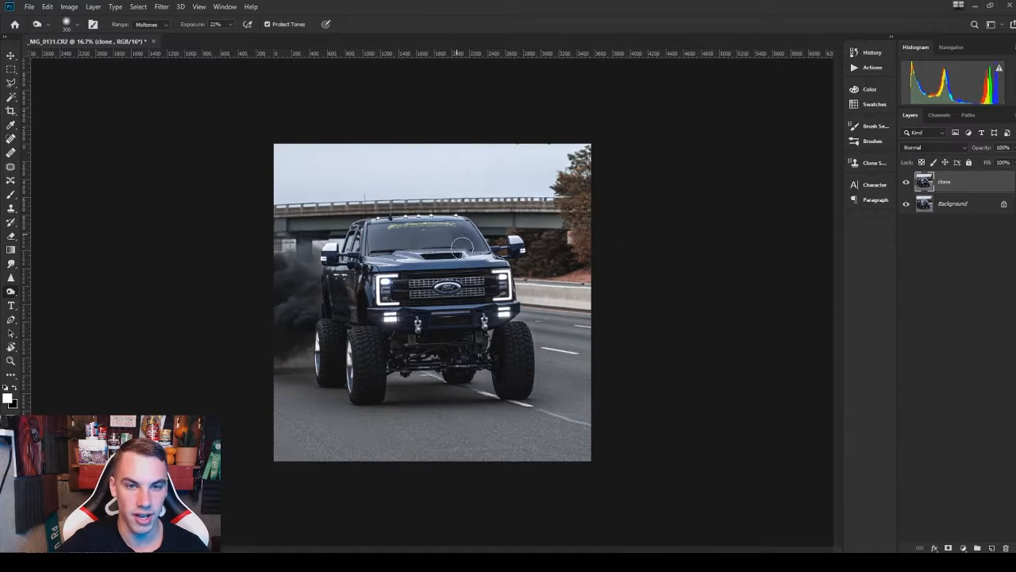
pyautogui.moveTo(468, 241)
pyautogui.mouseDown()
pyautogui.moveTo(401, 218)
pyautogui.moveTo(467, 223)
pyautogui.moveTo(370, 229)
pyautogui.moveTo(452, 244)
pyautogui.moveTo(480, 236)
pyautogui.mouseUp()
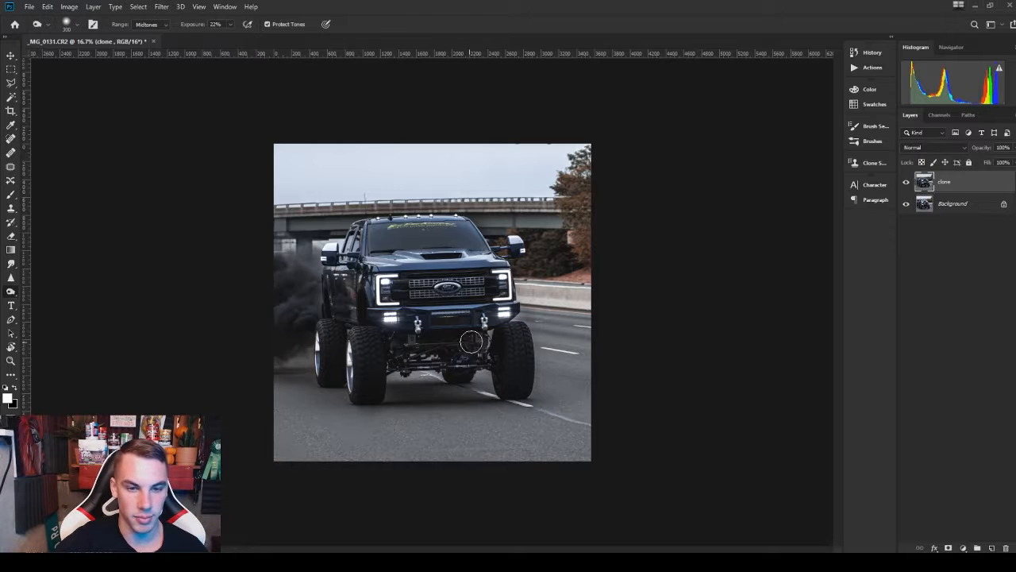
# Compare the cropped photo before and after the retouching by toggling the clone layer's visibility
pyautogui.scroll(-1, 667, 306)
pyautogui.scroll(1, 715, 290)
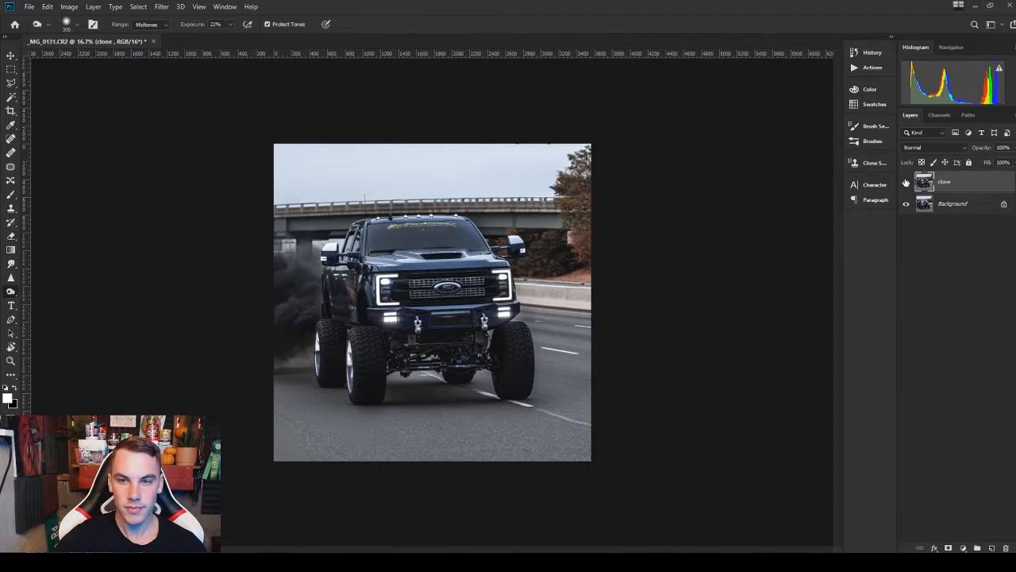
pyautogui.scroll(-1, 589, 235)
pyautogui.click(906, 183)
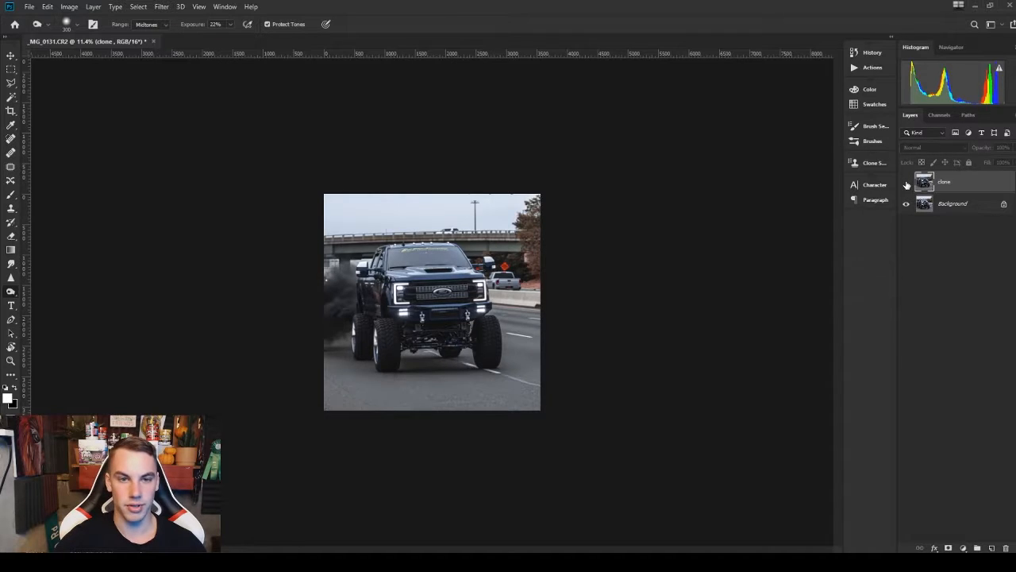
pyautogui.click(906, 184)
pyautogui.click(906, 184)
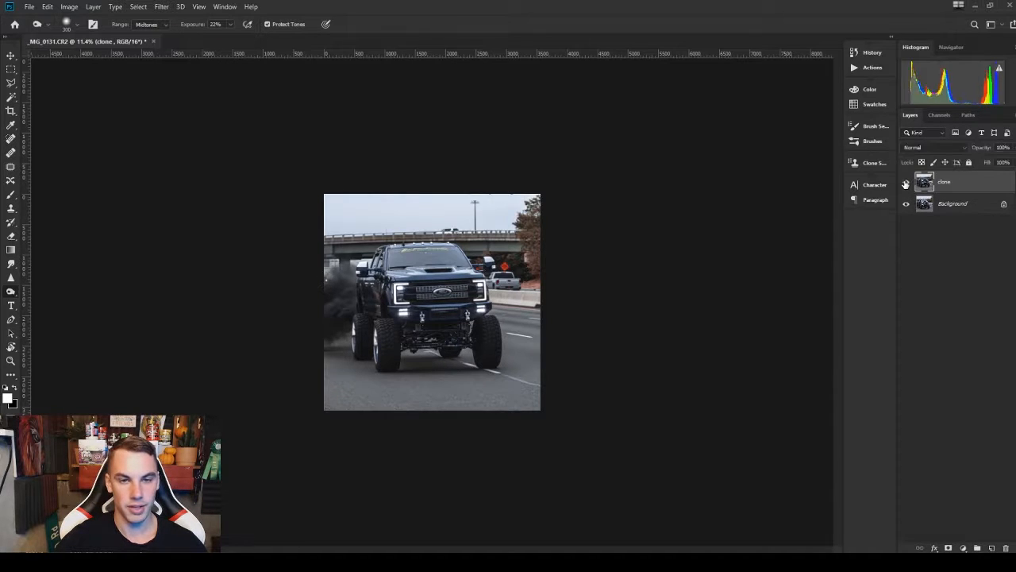
pyautogui.click(906, 184)
pyautogui.click(906, 183)
pyautogui.click(906, 184)
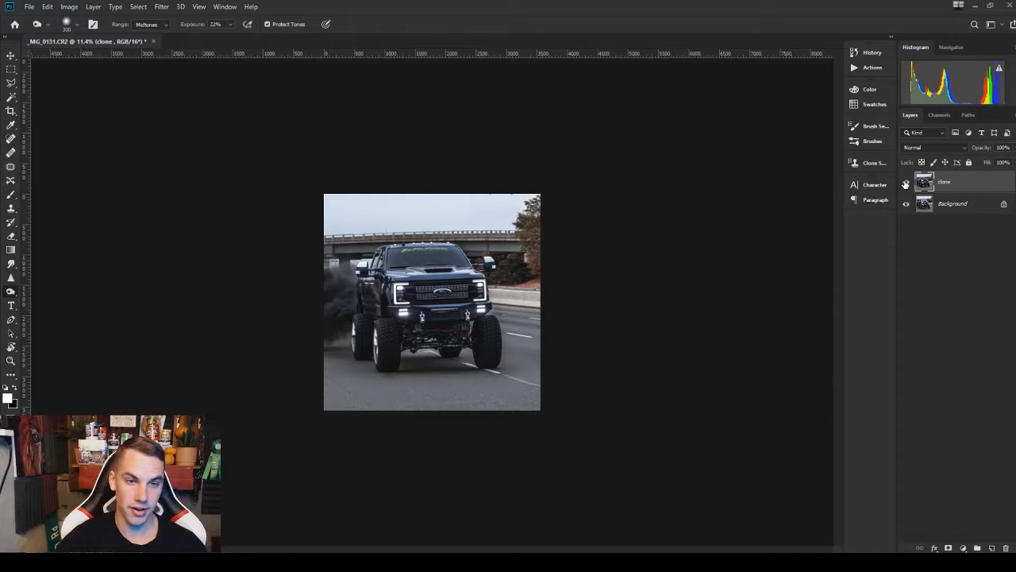
pyautogui.click(906, 184)
pyautogui.click(906, 183)
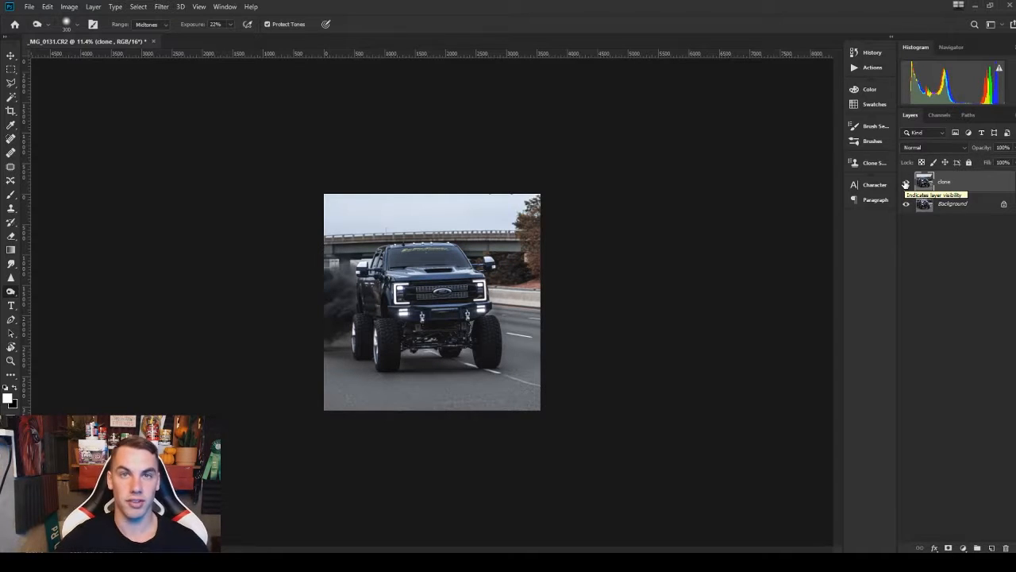
# Hide the clone layer and show it again to check the removed background distractions once more
pyautogui.click(906, 184)
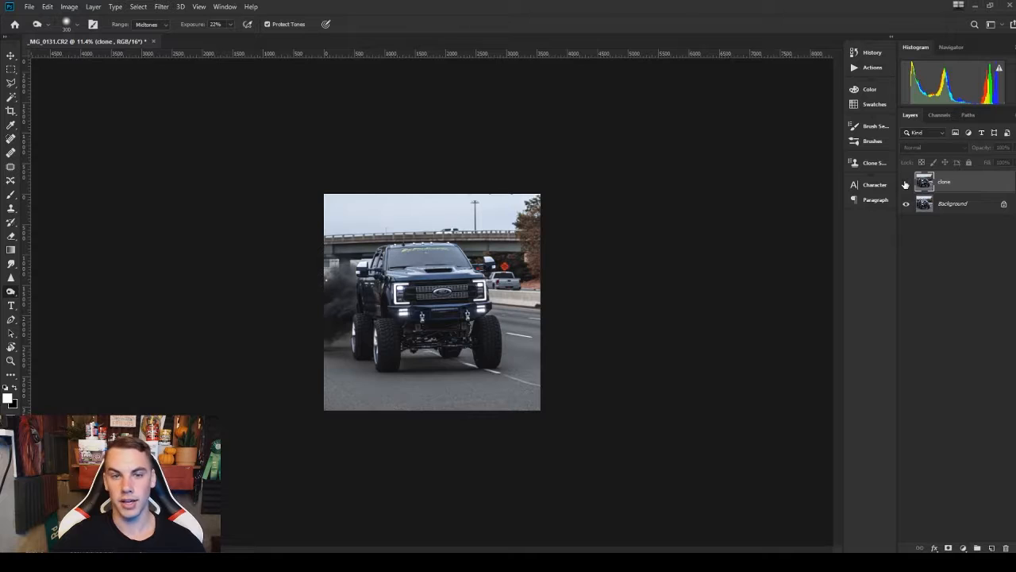
pyautogui.click(906, 183)
# Using the Clone Stamp with a harder-edged 700 px brush, sample the truck's mirror nearest the trees and stamp a copy into the sky
pyautogui.click(10, 138)
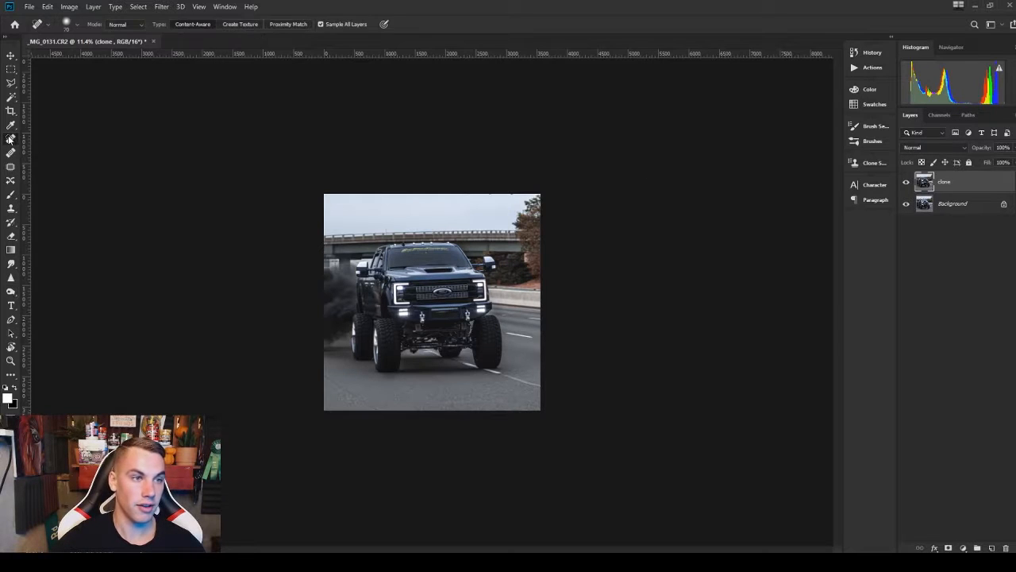
pyautogui.click(10, 208)
pyautogui.scroll(3, 429, 271)
pyautogui.scroll(2, 602, 115)
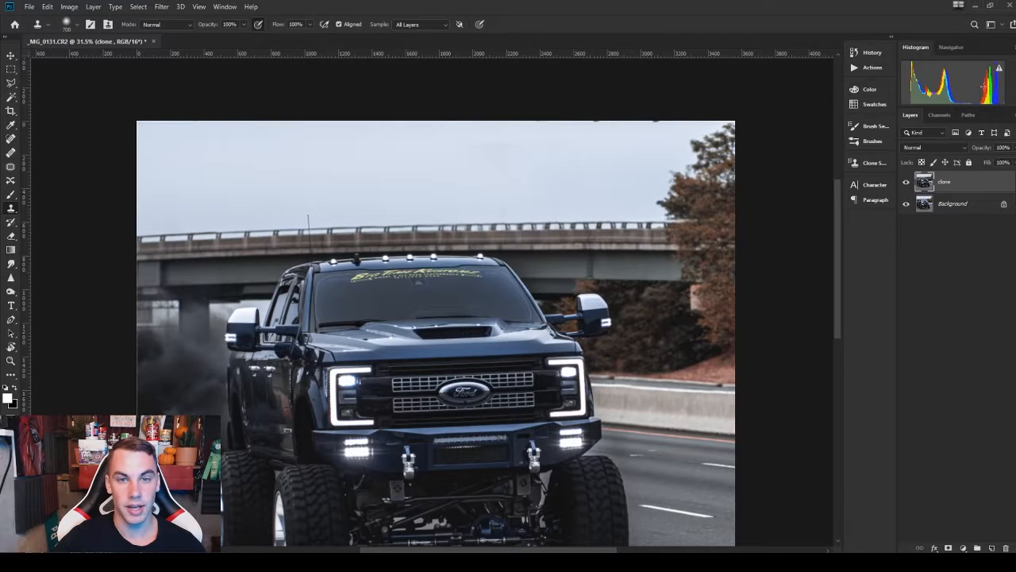
pyautogui.scroll(-3, 429, 151)
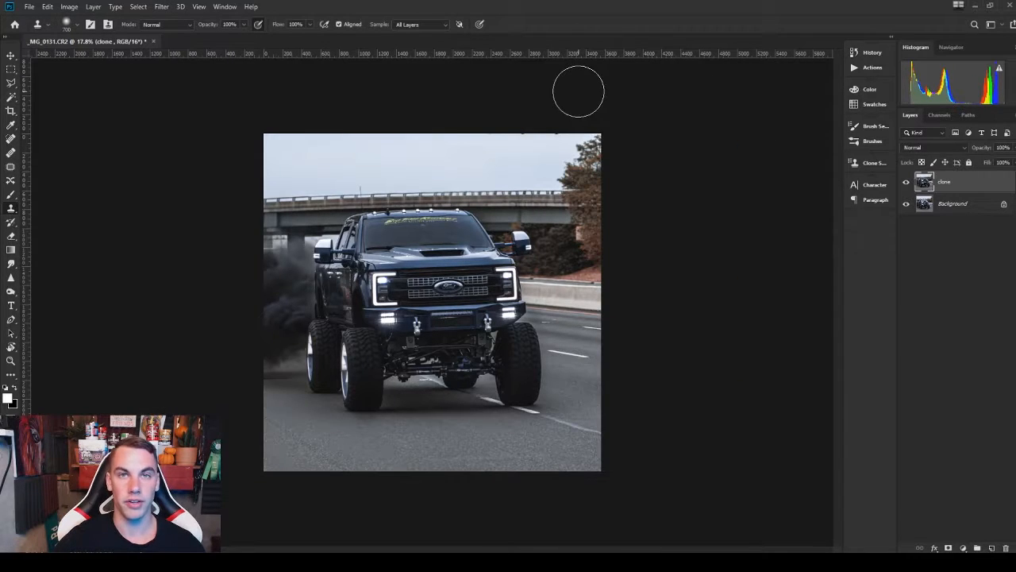
pyautogui.scroll(2, 522, 120)
pyautogui.click(70, 24)
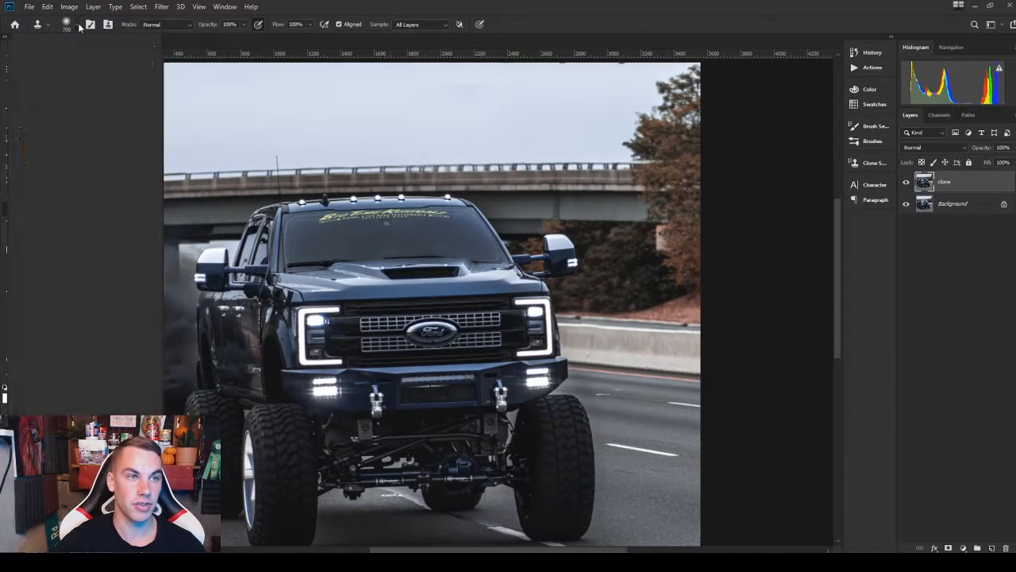
pyautogui.press('Return')
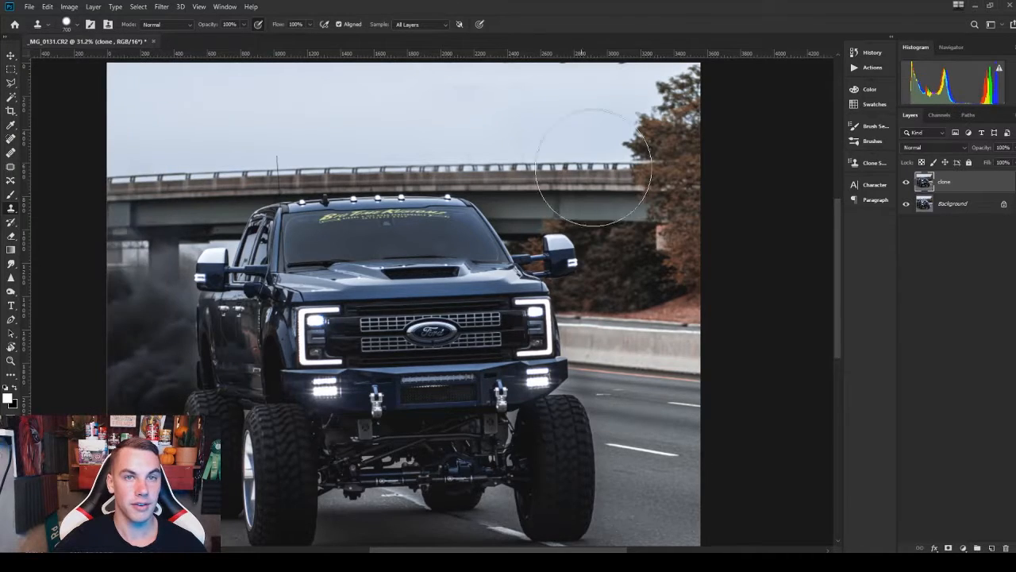
pyautogui.scroll(3, 613, 170)
pyautogui.scroll(2, 548, 171)
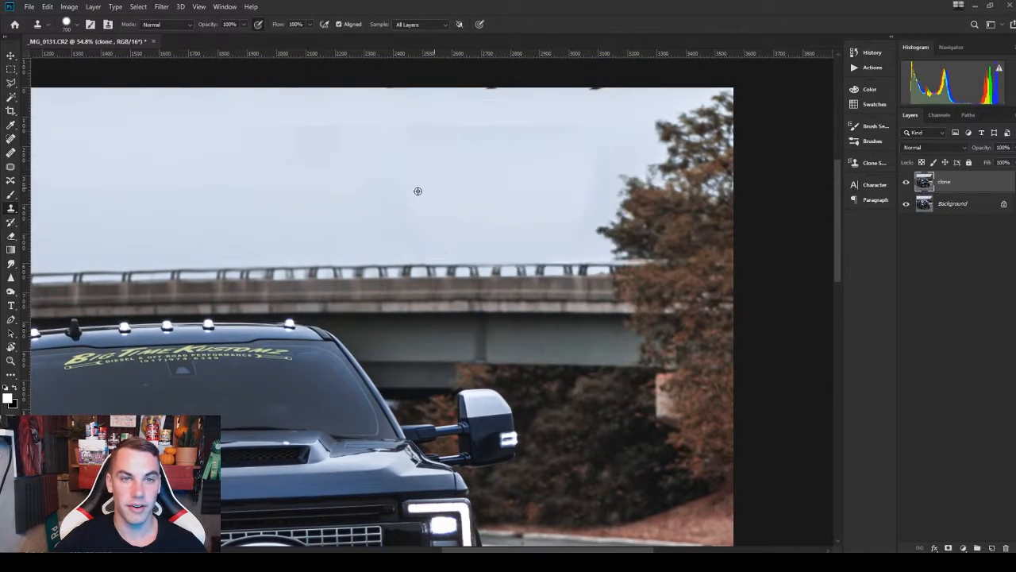
pyautogui.scroll(-3, 306, 166)
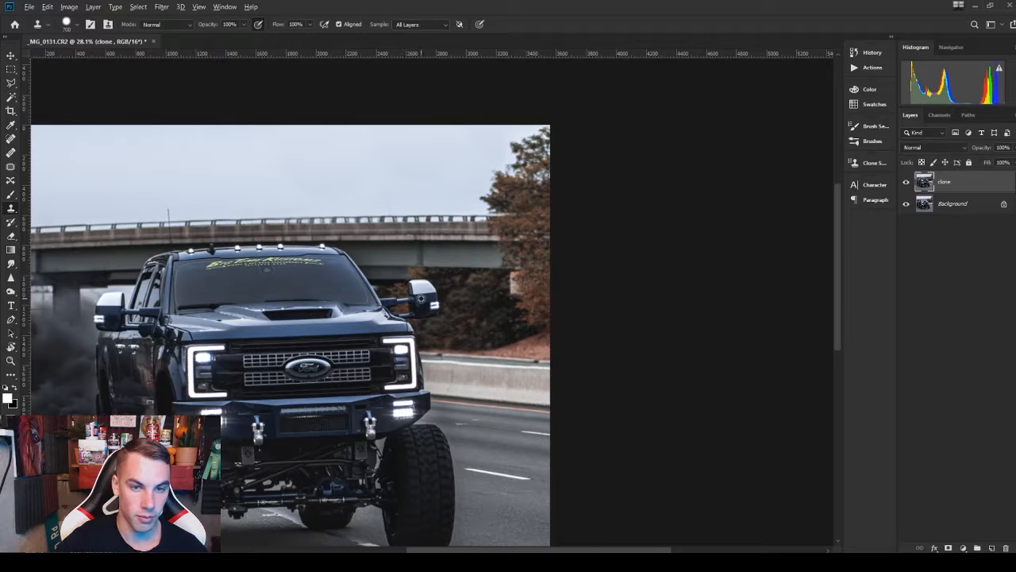
pyautogui.keyDown('alt'); pyautogui.click(420, 300); pyautogui.keyUp('alt')
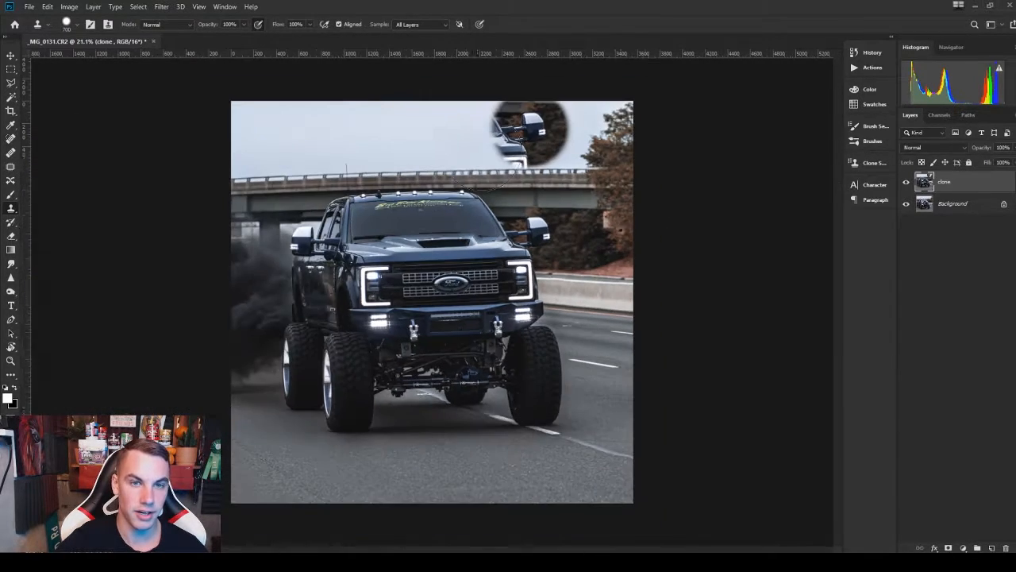
pyautogui.scroll(-2, 527, 125)
pyautogui.click(526, 127)
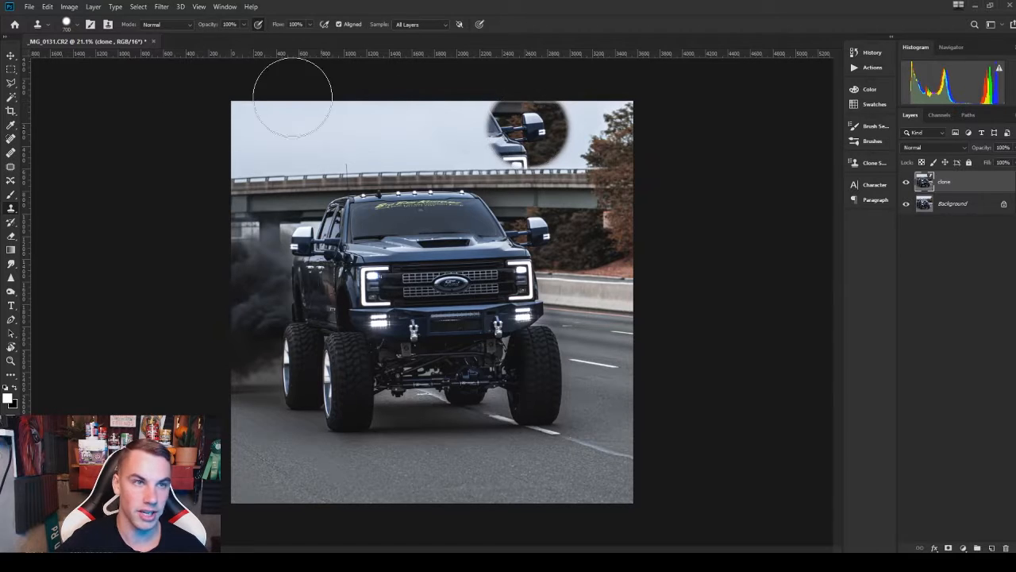
# Soften the 700 px Clone Stamp brush, resample the same mirror and stamp a second copy in the sky beside the first
pyautogui.click(77, 25)
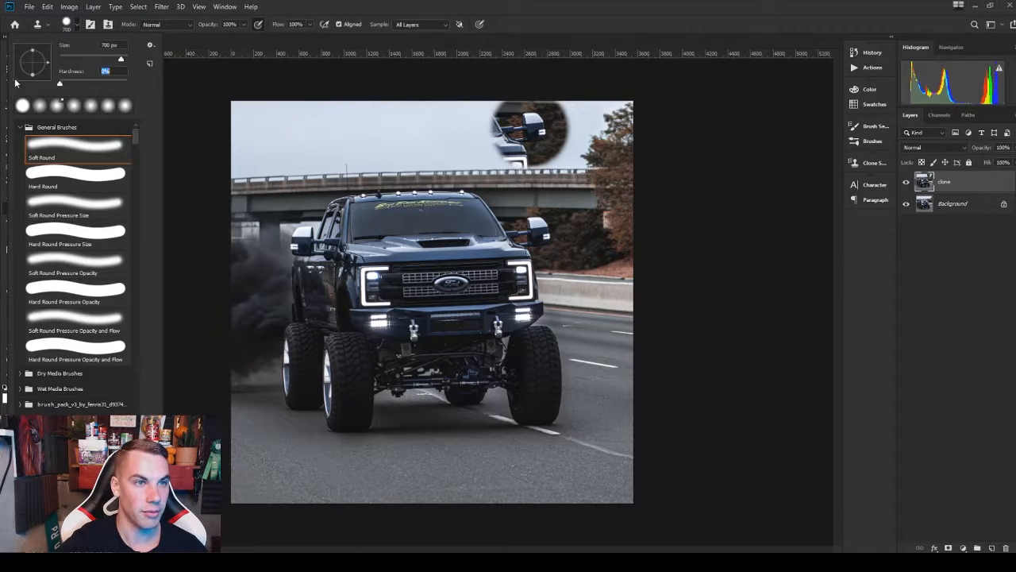
pyautogui.press('Return')
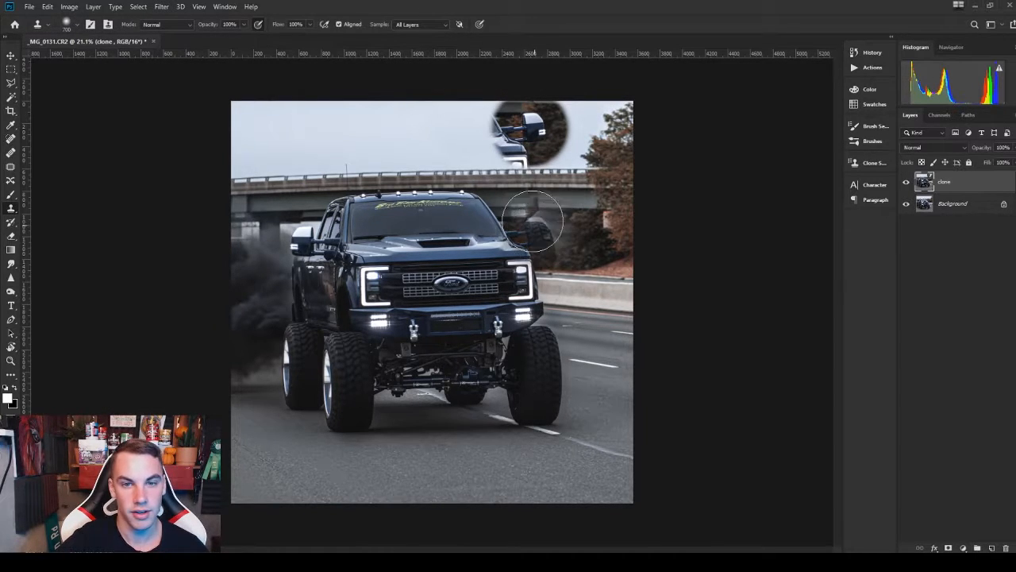
pyautogui.click(532, 224)
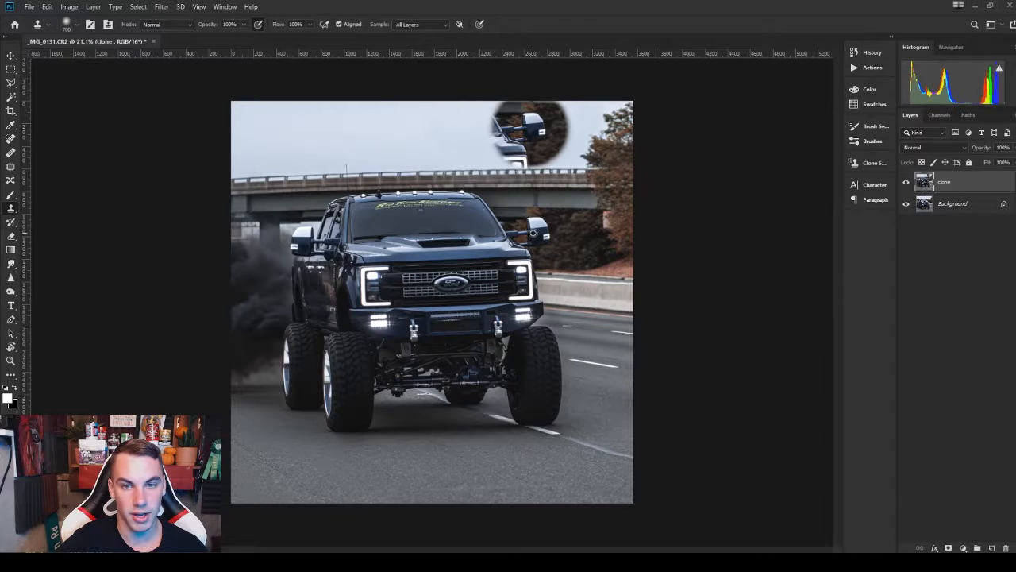
pyautogui.keyDown('alt'); pyautogui.click(532, 231); pyautogui.keyUp('alt')
pyautogui.click(430, 128)
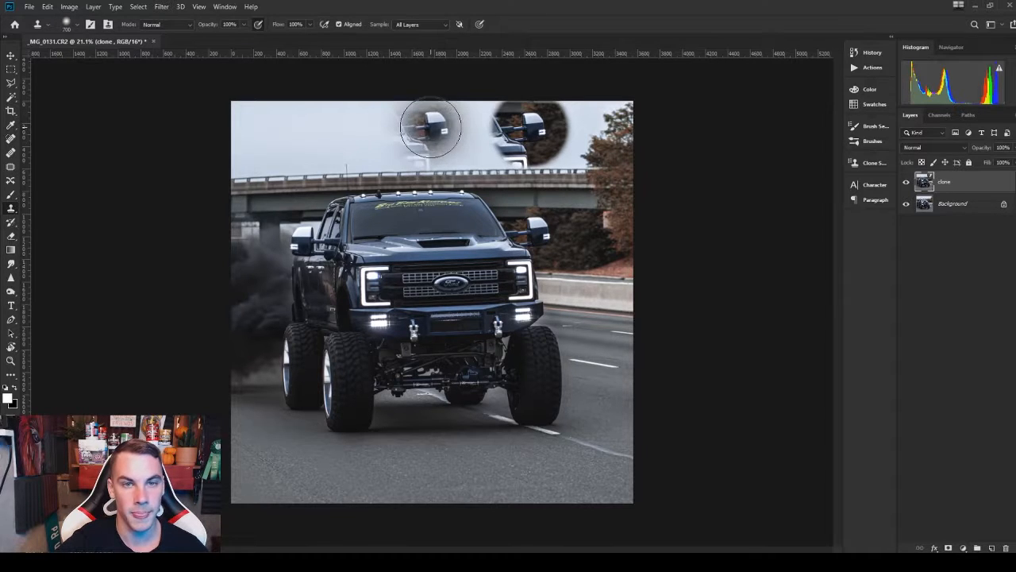
# Shrink the Clone Stamp brush over the harder-edged mirror copy in the sky, and enlarge it again
pyautogui.scroll(-3, 433, 159)
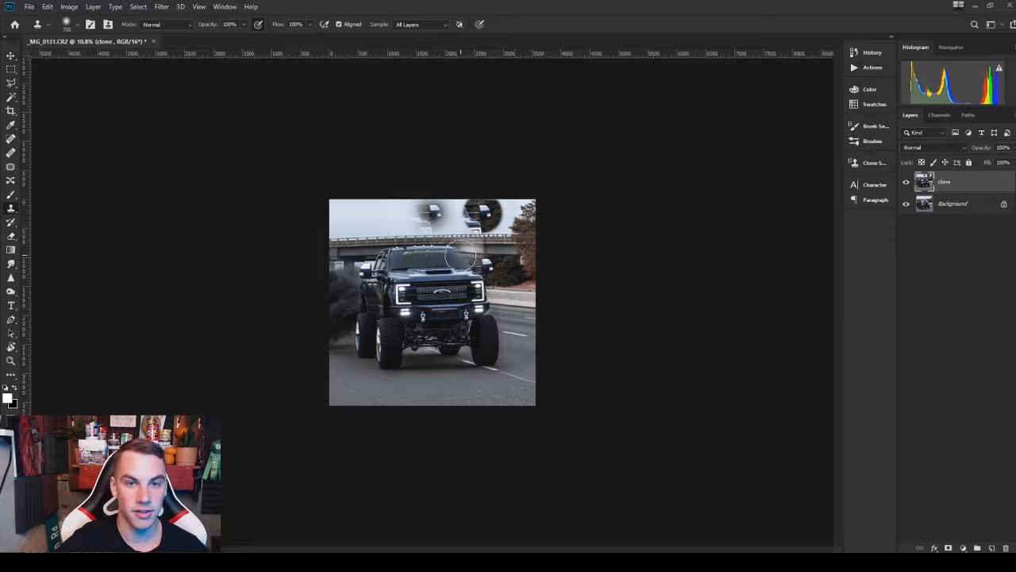
pyautogui.scroll(2, 435, 189)
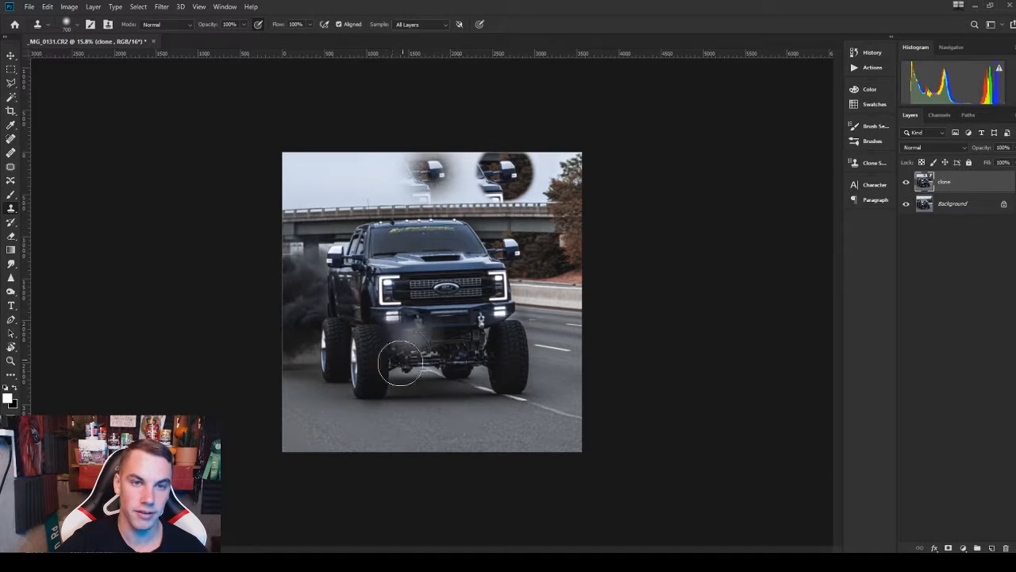
pyautogui.scroll(2, 431, 301)
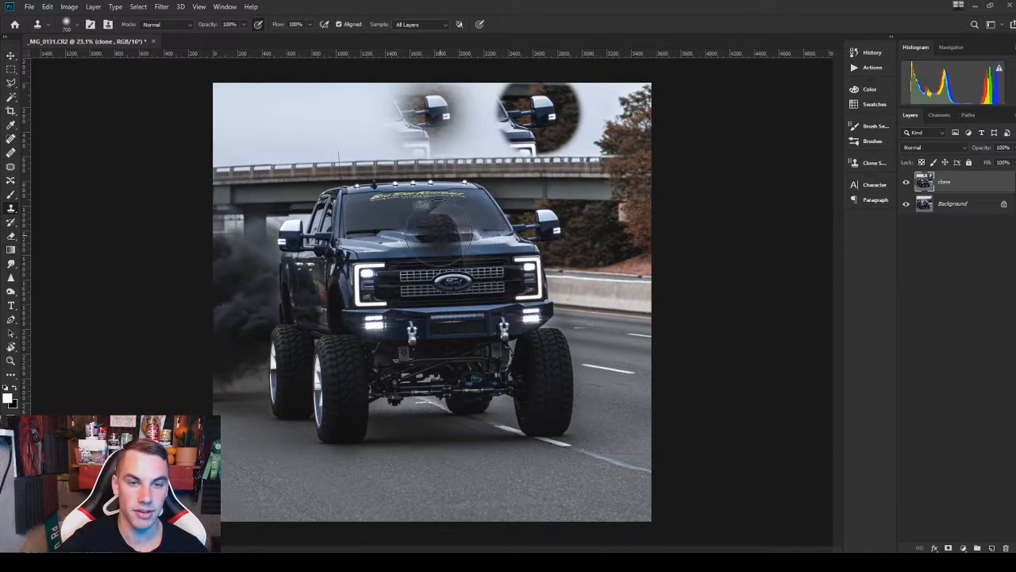
pyautogui.scroll(-1, 527, 113)
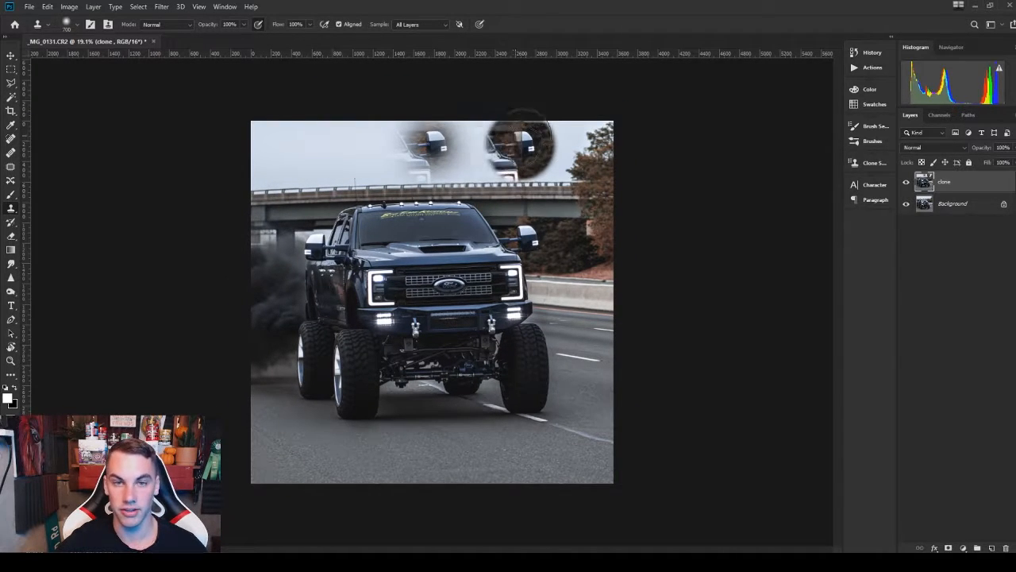
pyautogui.press('[')
pyautogui.press('[')
pyautogui.press('[')
pyautogui.press('[')
pyautogui.press('[')
pyautogui.press('[')
pyautogui.press('[')
pyautogui.press('[')
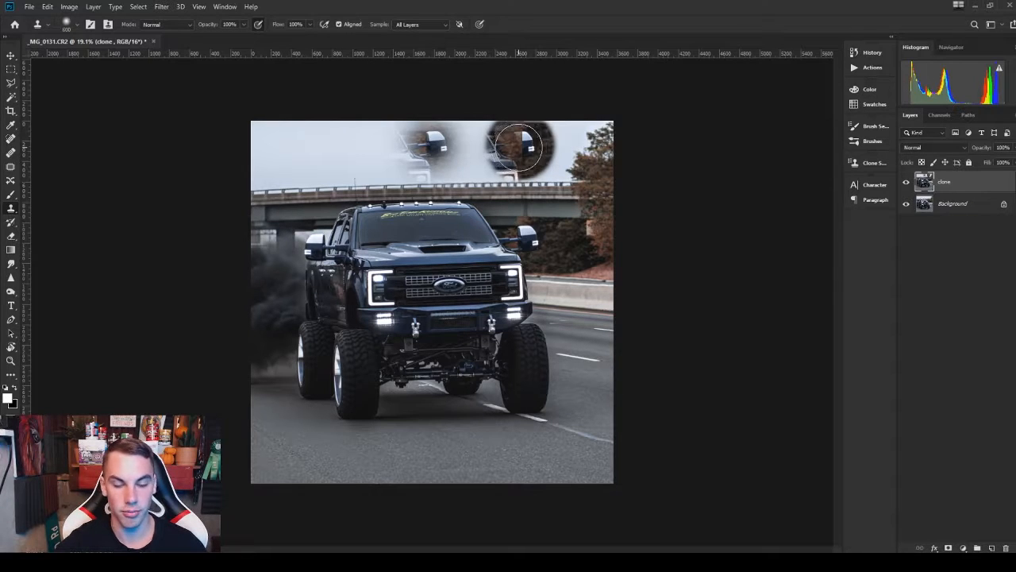
pyautogui.press(']')
pyautogui.press(']')
pyautogui.press(']')
pyautogui.press(']')
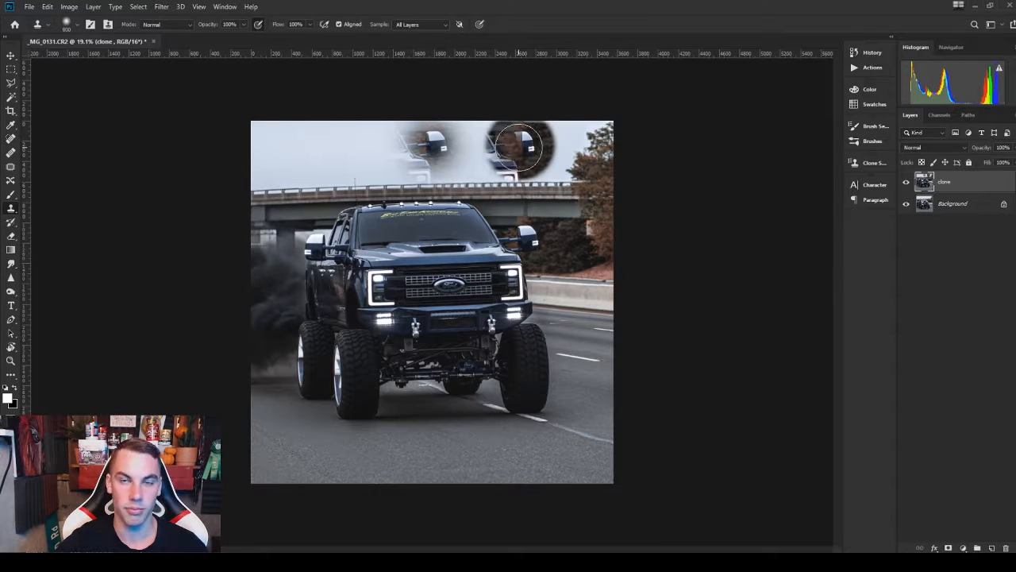